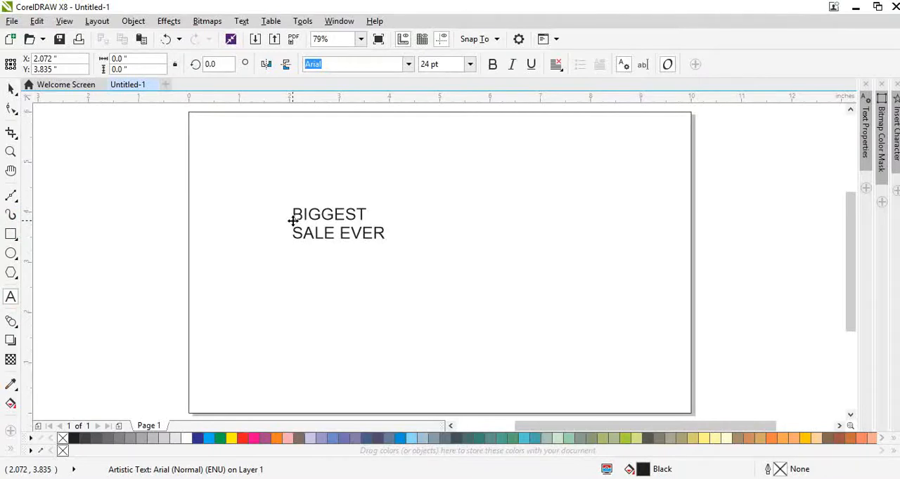
Set the font of the BIGGEST SALE EVER text to MADE TOMMY ExtraBold.
key(ctrl+space)
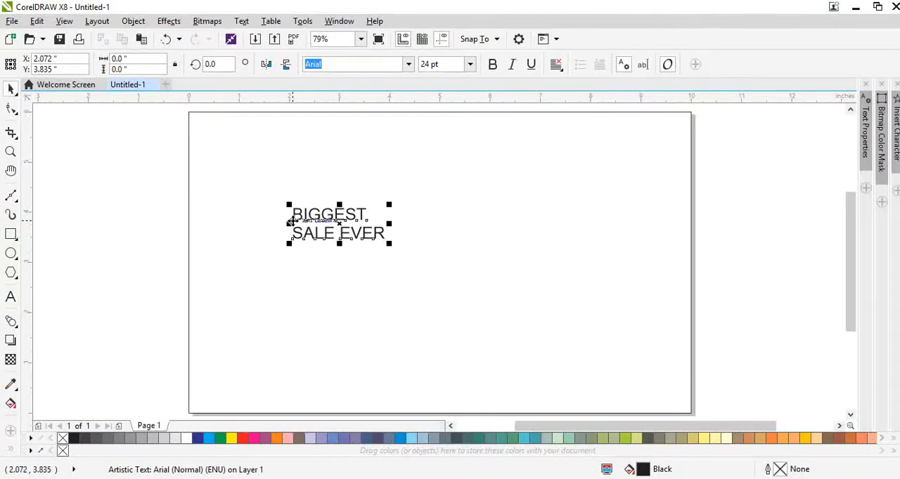
click(409, 64)
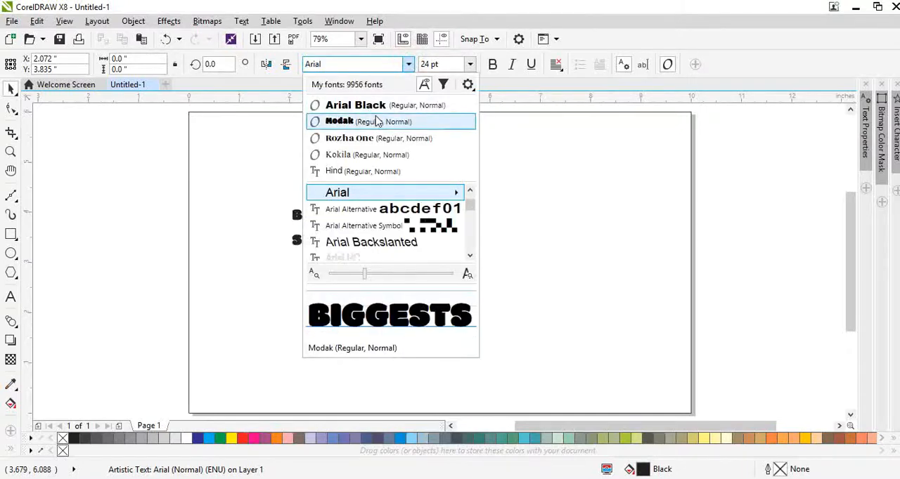
click(337, 63)
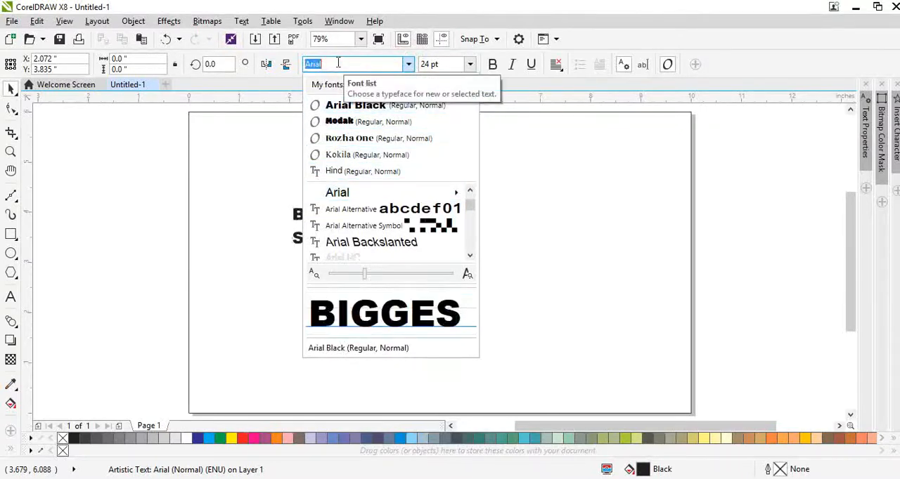
text(made)
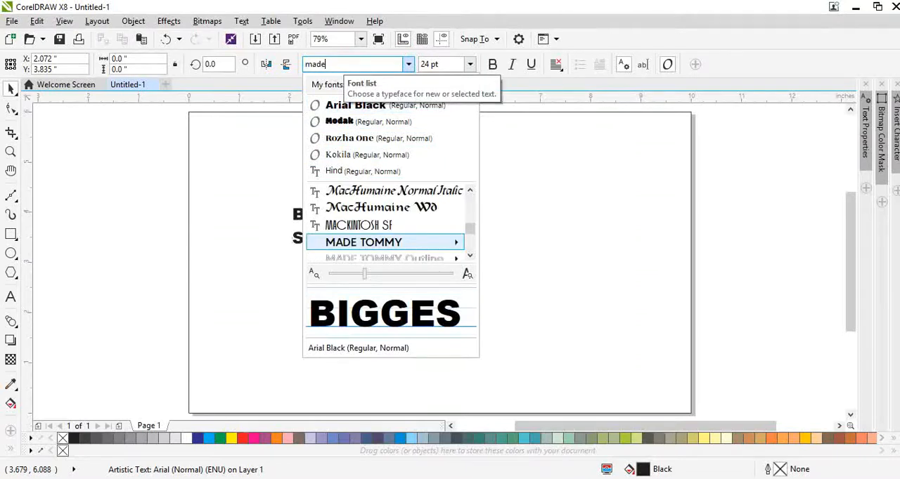
key(Right)
key(Down)
key(Down)
key(Down)
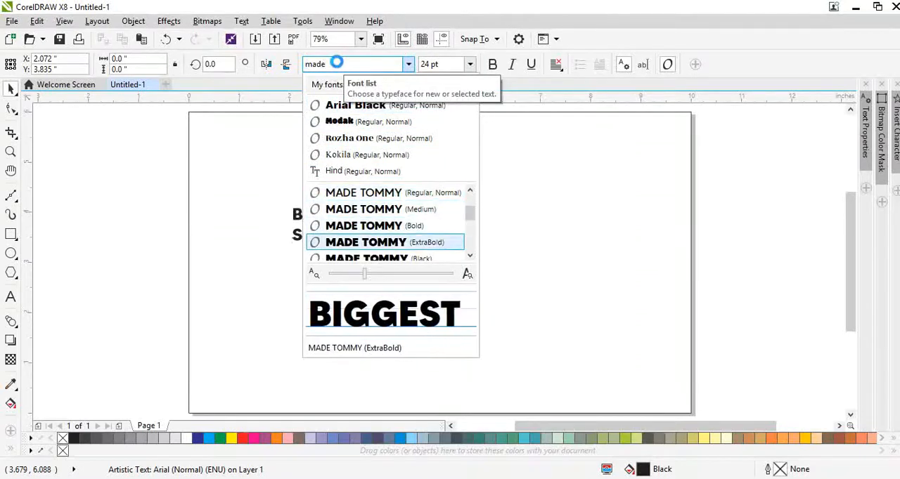
key(Down)
key(Up)
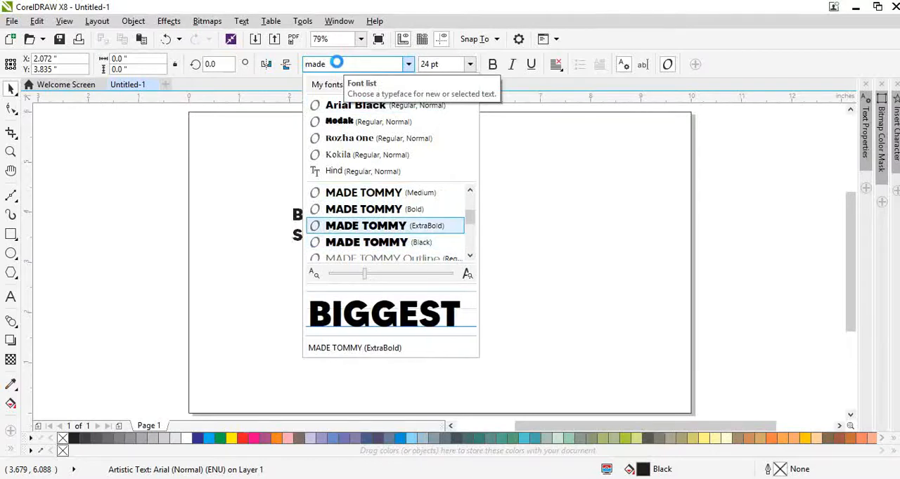
key(Return)
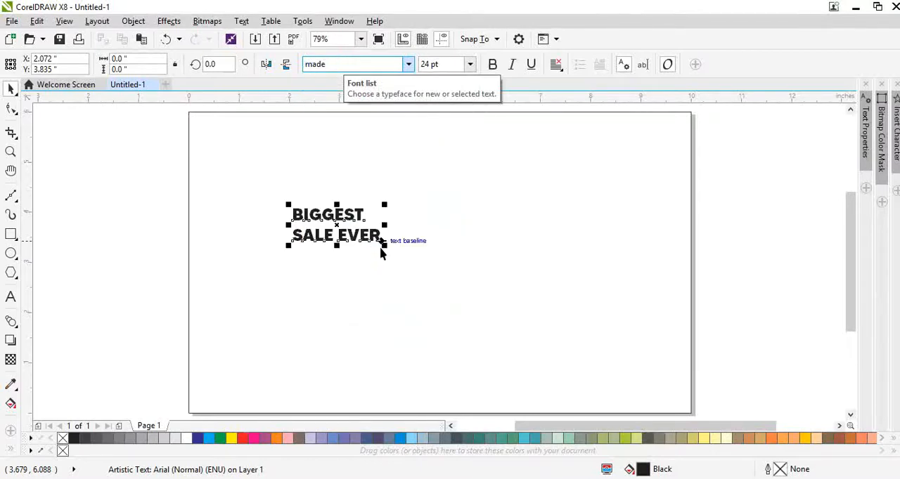
Enlarge the text to about 76 pt tilted about 8.5°, then split its lines apart and lower BIGGEST closer to SALE EVER.
drag(383, 249, 568, 286)
click(564, 305)
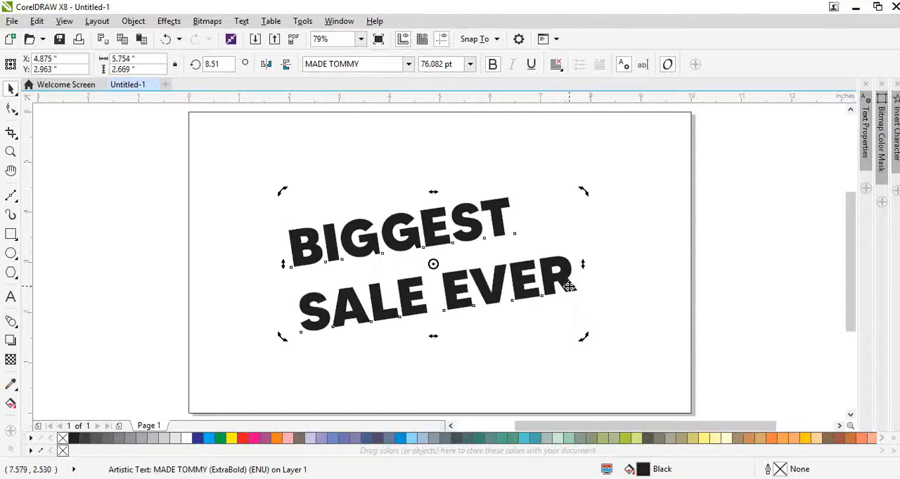
key(ctrl+k)
drag(499, 231, 504, 250)
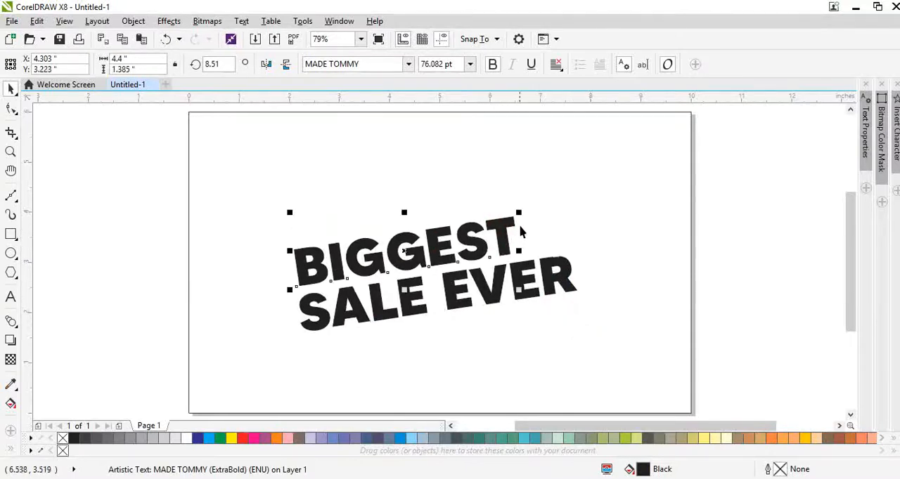
Enlarge BIGGEST, centre it over SALE EVER with a tight gap, and scale both lines down slightly.
drag(520, 213, 618, 167)
shift+click(564, 285)
key(c)
drag(564, 286, 564, 275)
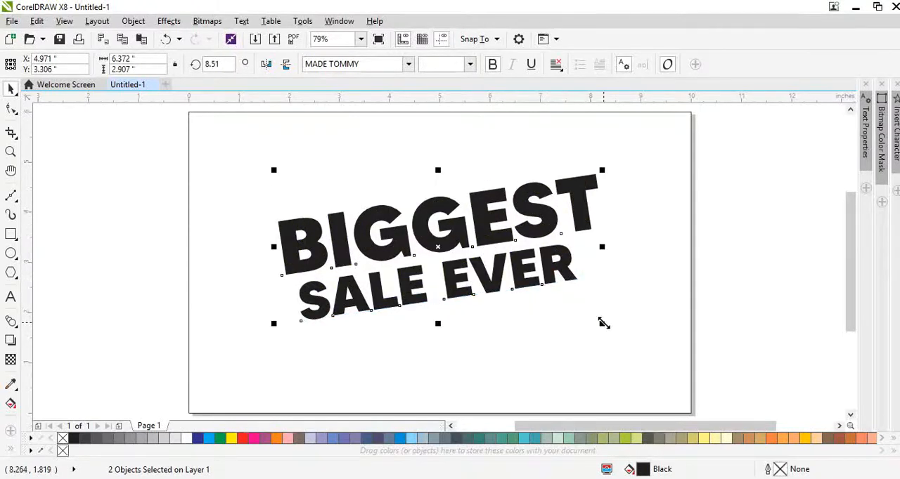
drag(603, 323, 586, 327)
click(713, 298)
Duplicate a heading line below SALE EVER at about 73 pt and change the copy's text to 50%.
drag(539, 233, 542, 367)
double_click(506, 322)
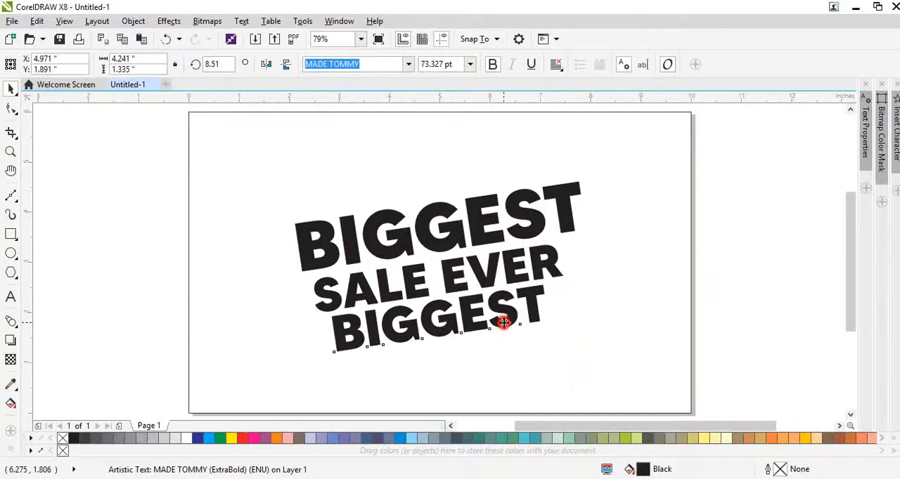
text(50)
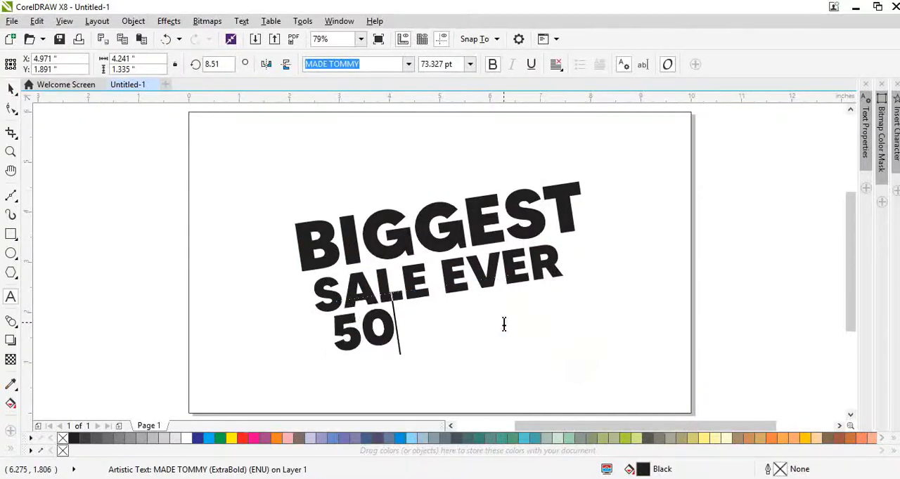
text(%)
key(ctrl+space)
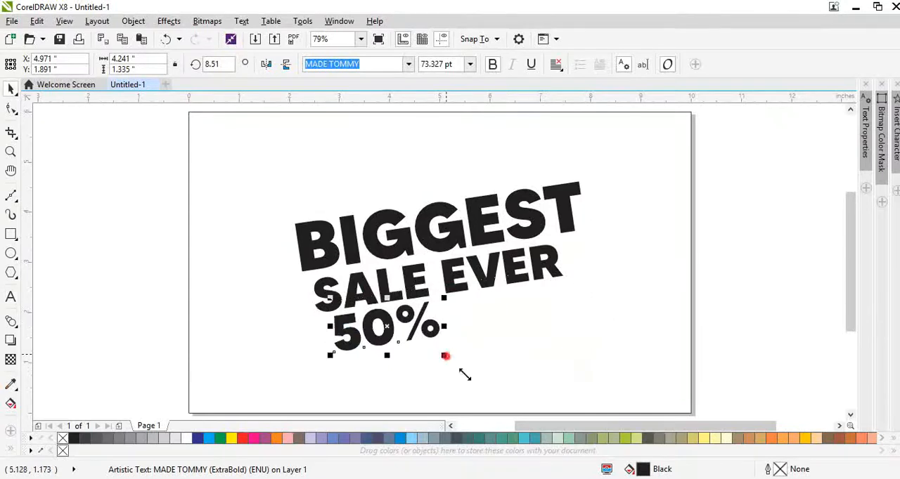
Enlarge the 50% text to about 162 pt and separate the percent sign from 50 with a space and Break Apart.
drag(446, 357, 541, 383)
drag(532, 352, 588, 394)
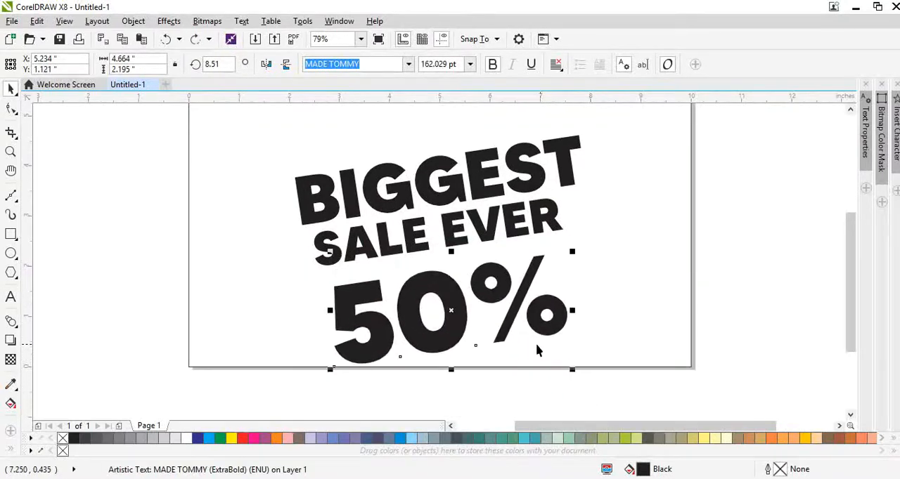
click(481, 314)
key(ctrl+space)
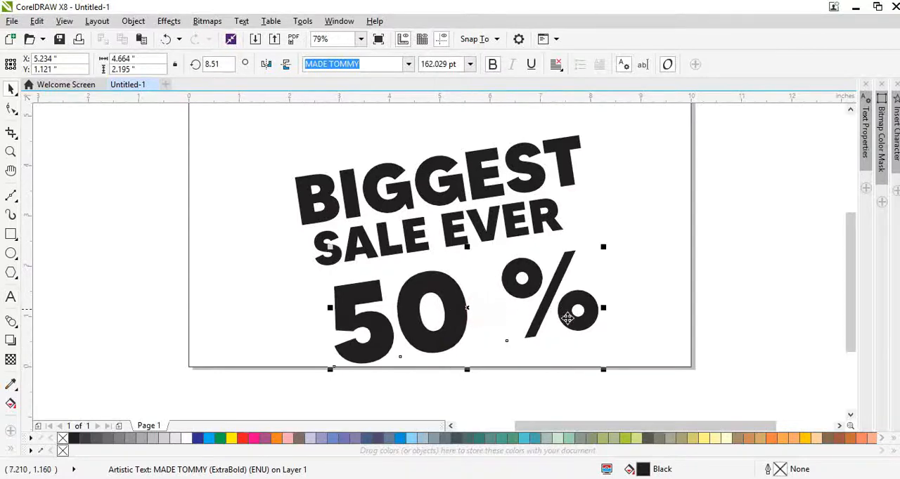
key(ctrl+k)
Shrink the percent sign to about 74 pt over the zero's edge and shift it together with 50 slightly upward.
drag(587, 317, 516, 333)
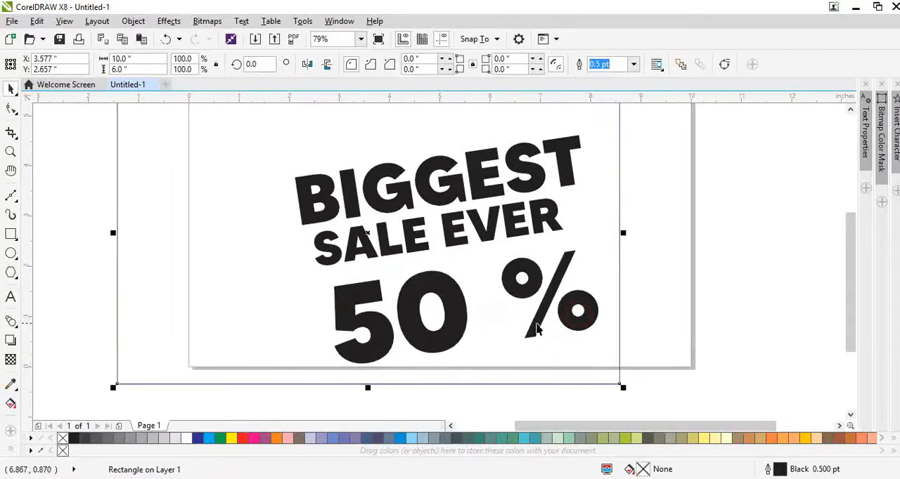
drag(576, 315, 476, 333)
scroll(471, 324, up, 3)
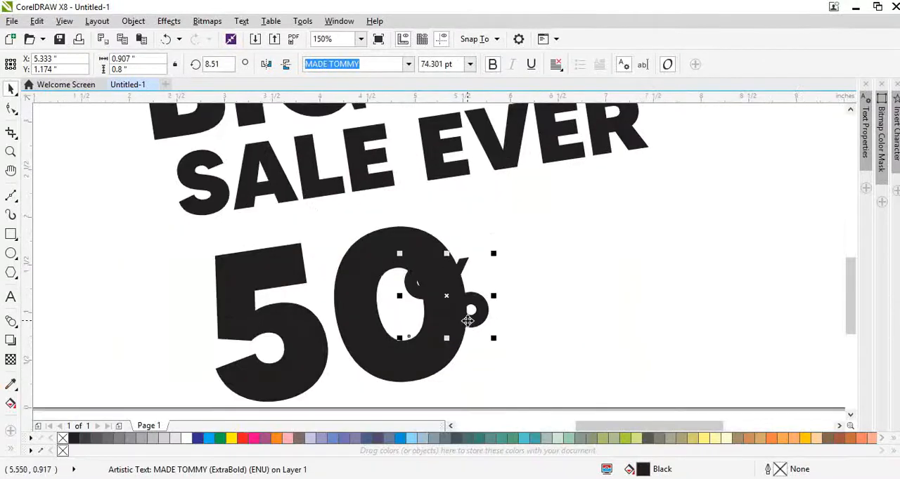
shift+click(434, 360)
drag(438, 364, 446, 353)
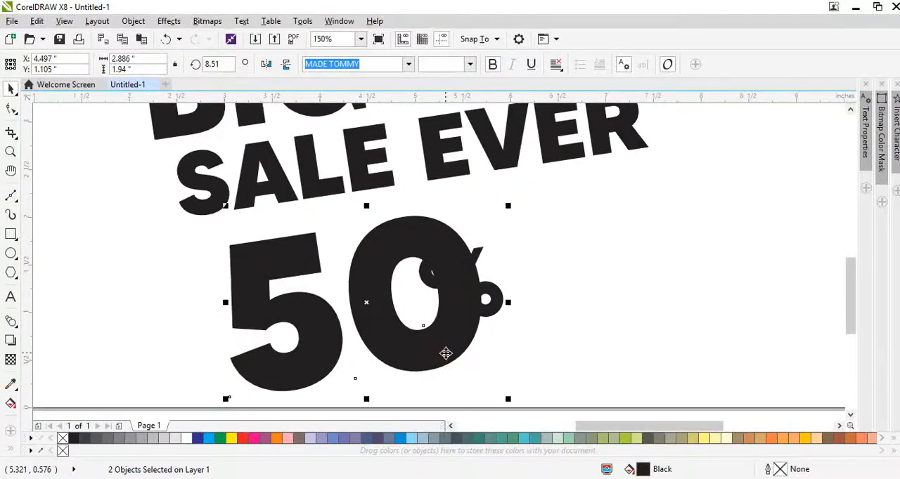
Duplicate the percent sign beside 50, move 50% further right under SALE EVER, and change the copy's text to OFF.
drag(490, 306, 686, 257)
scroll(641, 262, down, 3)
click(641, 367)
scroll(649, 270, up, 3)
double_click(687, 256)
text(OFF)
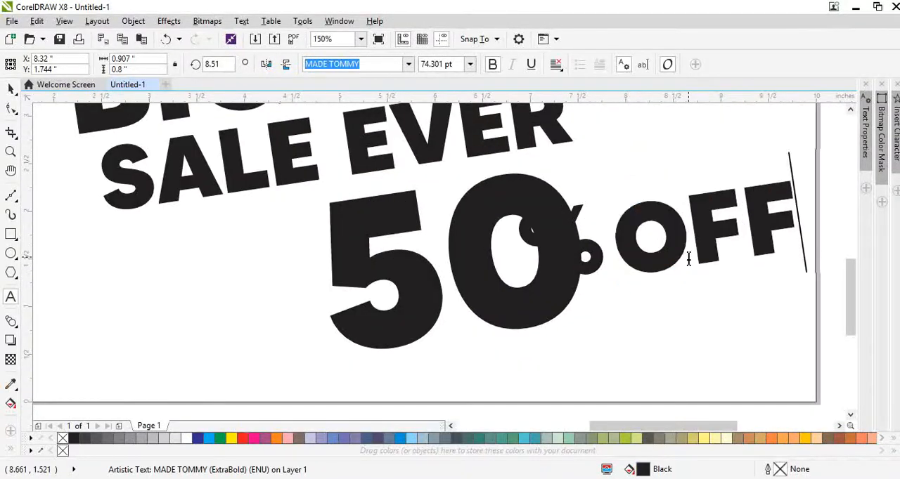
key(ctrl+space)
Shrink OFF to about 47 pt beside the zero and enlarge the percent sign to about 95 pt.
drag(799, 281, 733, 293)
drag(677, 214, 665, 224)
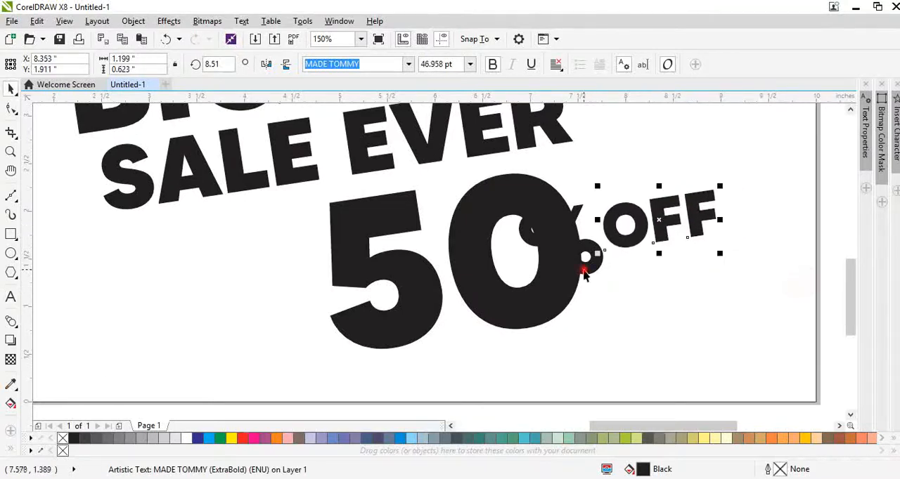
drag(584, 274, 589, 314)
Give the percent sign a 10 pt black outline and convert that outline to a separate object.
key(F12)
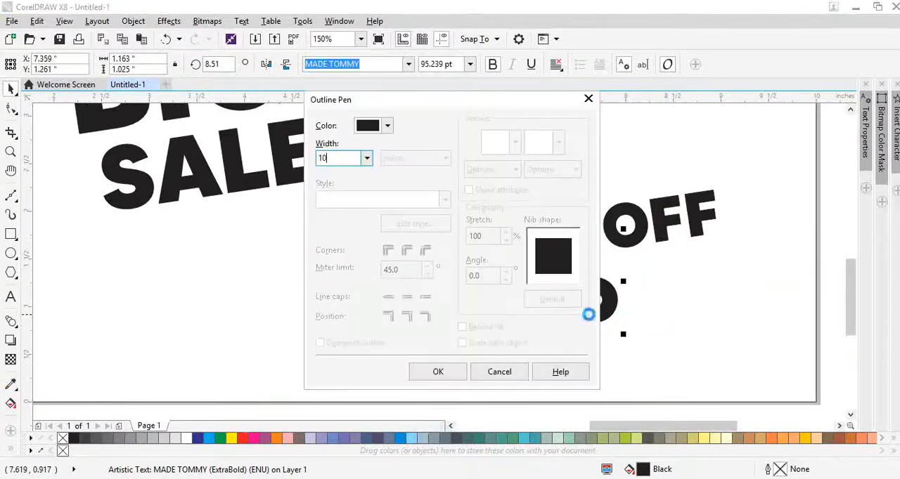
key(Return)
key(ctrl+shift+q)
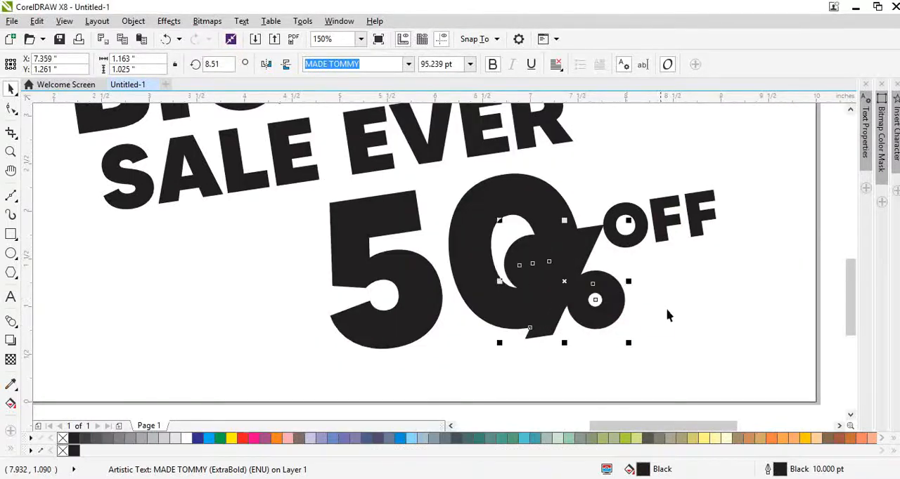
click(669, 308)
Trim the 50 with the percent sign's outline object, then delete the outline object.
scroll(525, 246, up, 1)
drag(524, 241, 510, 257)
key(ctrl+z)
shift+click(566, 186)
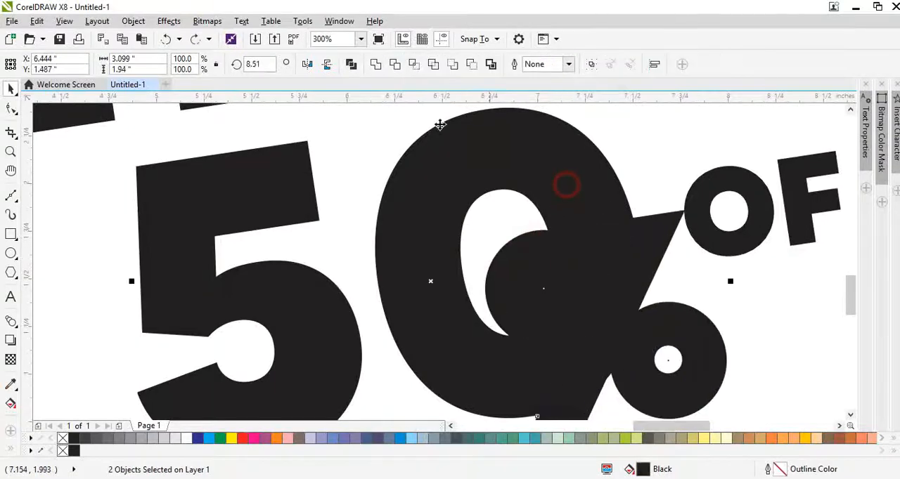
click(392, 68)
click(686, 150)
click(530, 237)
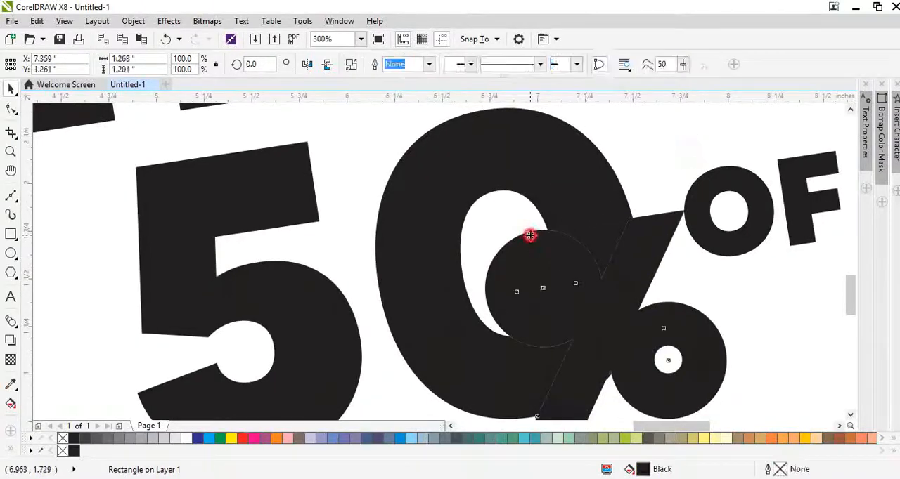
key(Delete)
Remove the extra node on the zero's inner edge and the leftover sliver beside the percent slash.
scroll(541, 250, down, 1)
scroll(532, 298, up, 1)
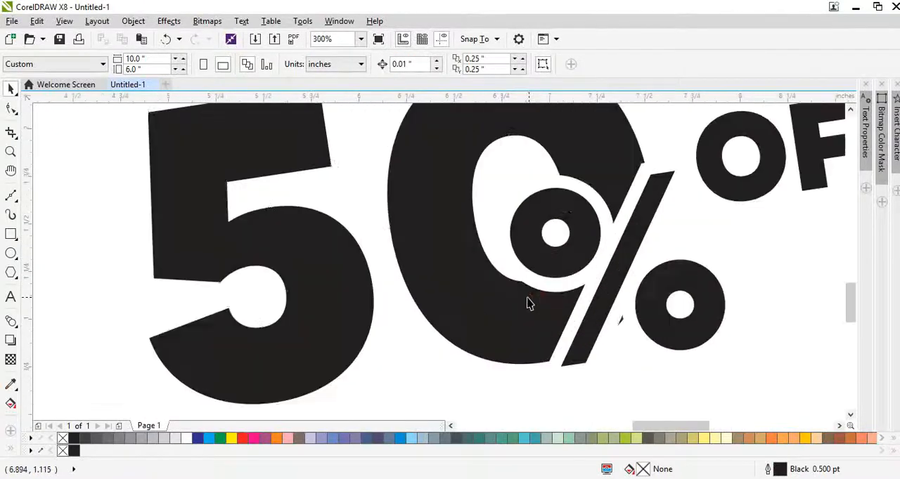
key(F10)
click(517, 280)
key(Delete)
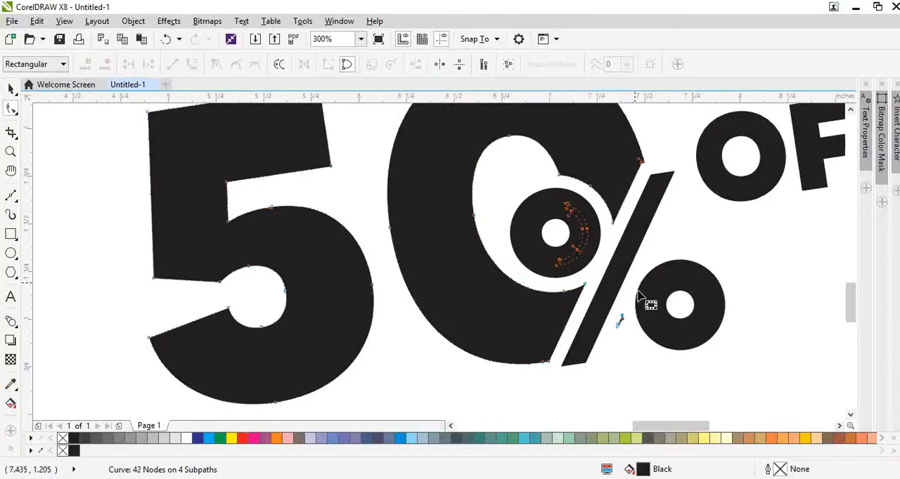
key(Delete)
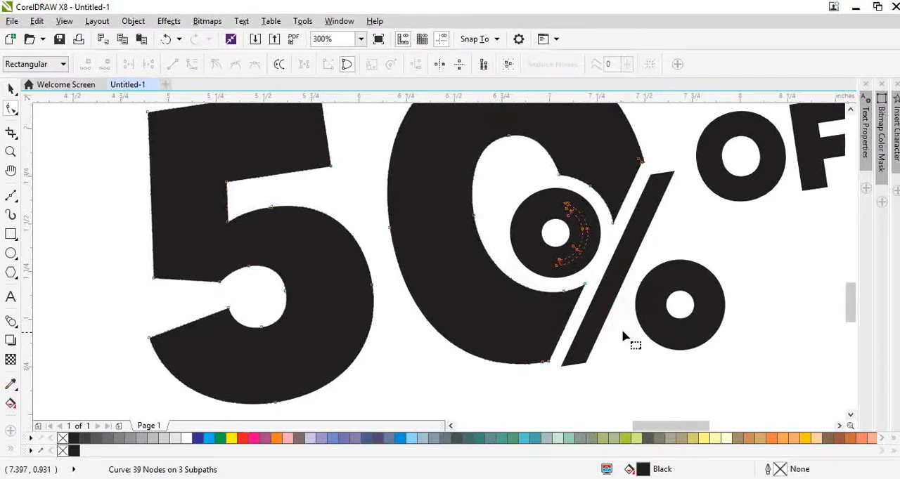
Clean up the notch at the zero's right edge by the percent slash, moving the corner node and removing surplus nodes.
scroll(654, 169, up, 3)
double_click(642, 185)
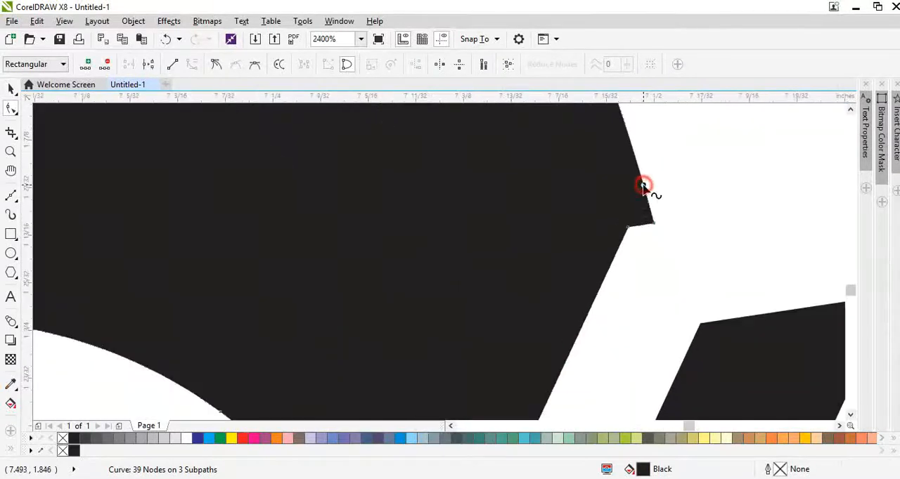
drag(654, 227, 645, 192)
double_click(647, 208)
double_click(646, 207)
scroll(635, 227, up, 1)
double_click(620, 229)
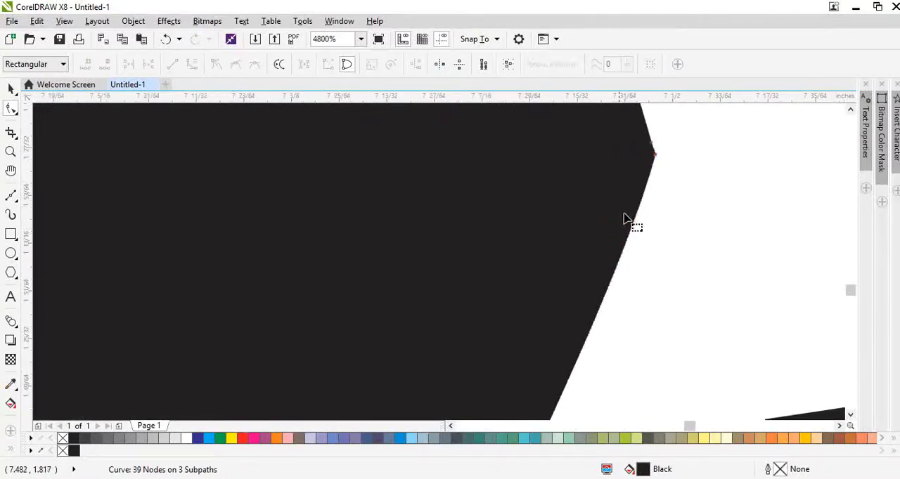
scroll(630, 220, down, 3)
scroll(624, 200, down, 1)
key(space)
click(703, 267)
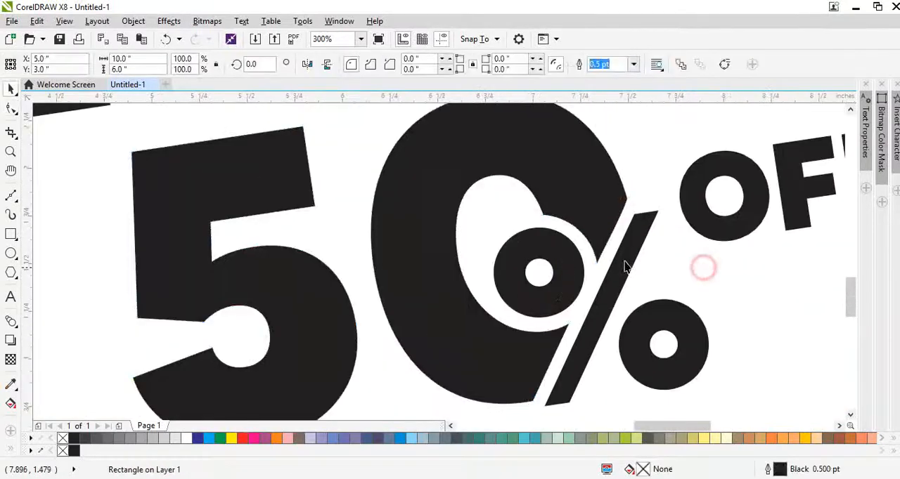
scroll(579, 255, down, 1)
scroll(566, 274, down, 1)
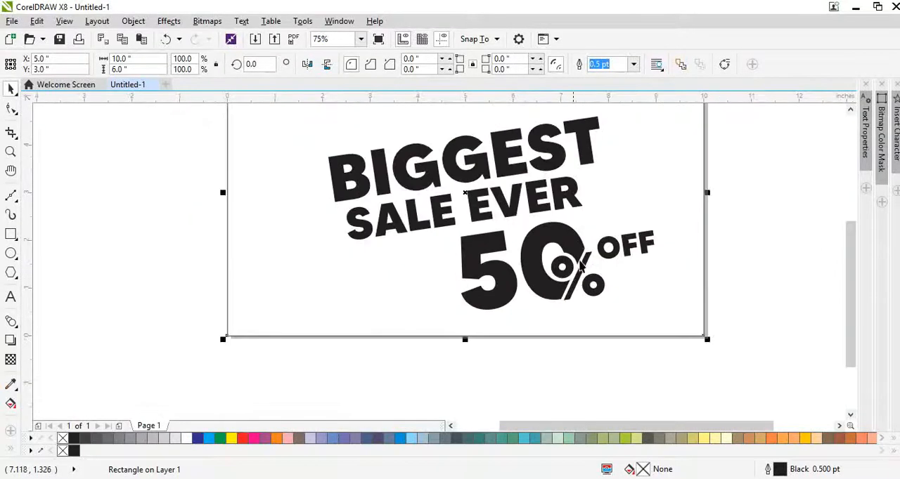
key(F4)
click(756, 296)
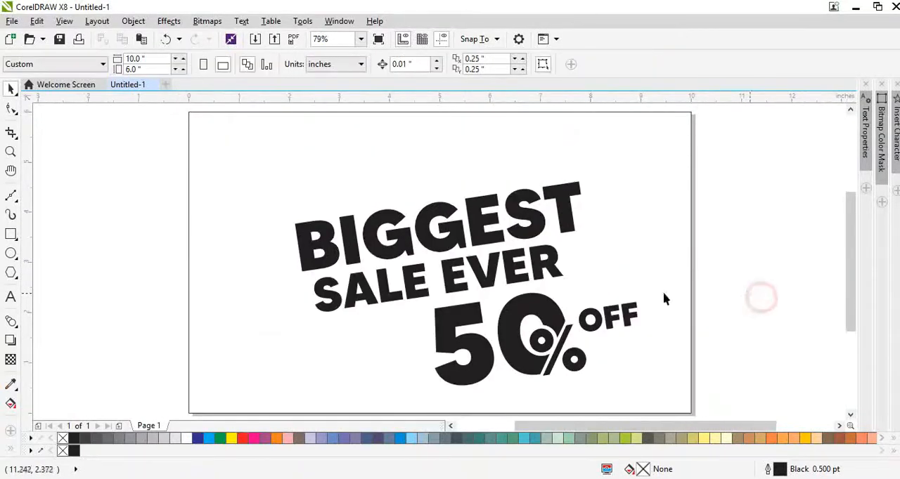
Draw a rectangle about 3.15 × 4.11 inches at the page's lower-left corner and turn it into a right triangle.
click(10, 234)
drag(186, 207, 346, 413)
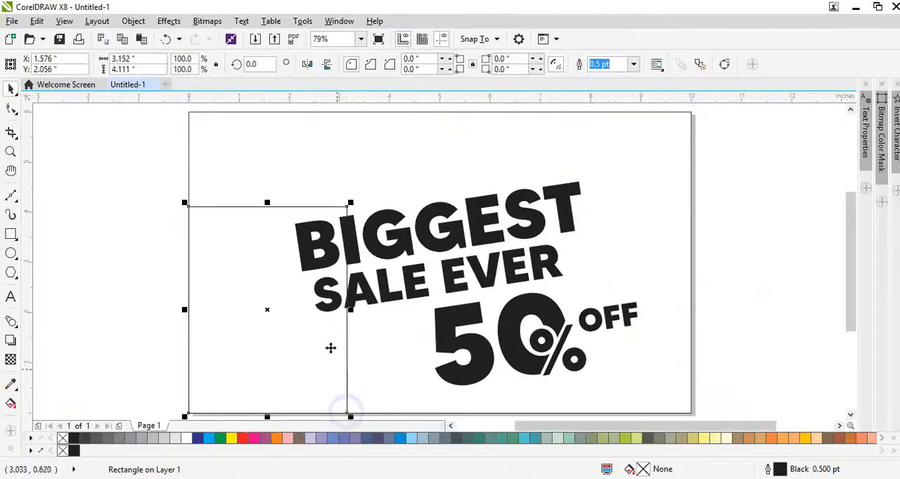
key(ctrl+q)
key(F10)
click(346, 208)
key(Delete)
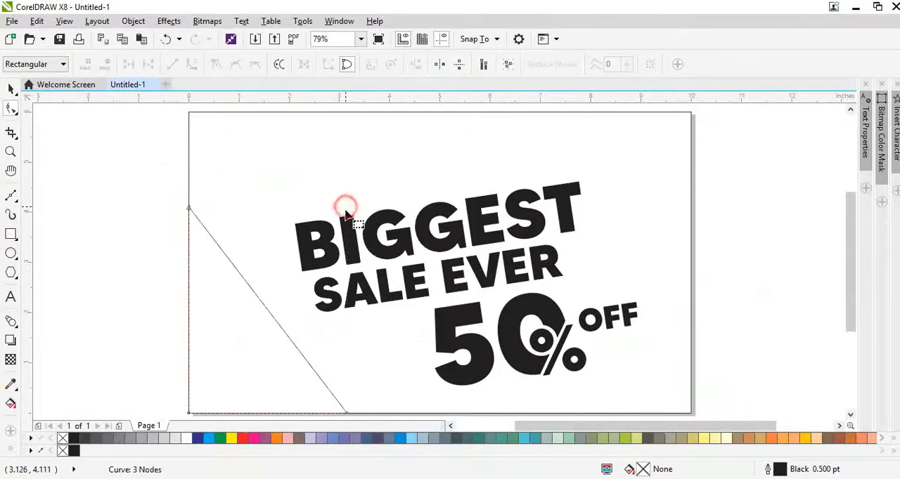
key(space)
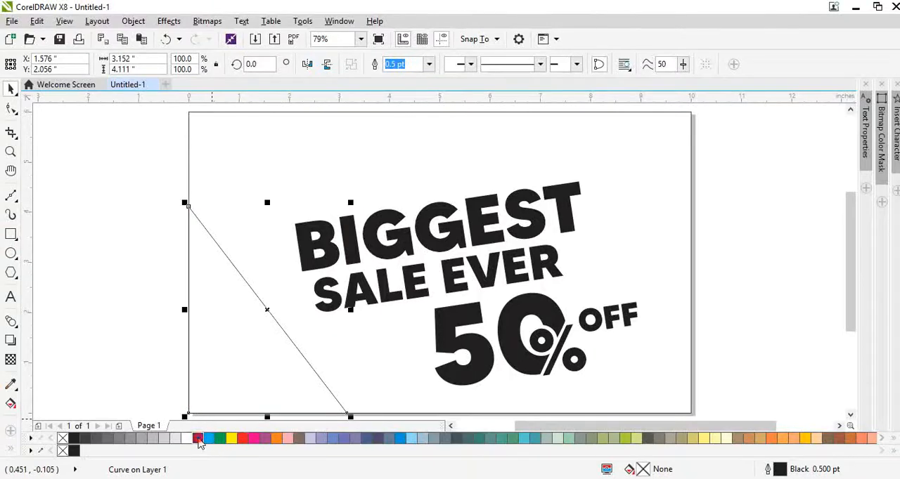
Remove the triangle's outline and fill it with a linear gradient from navy (C:100 M:98 Y:25 K:31) to black at the page corner.
drag(199, 442, 253, 446)
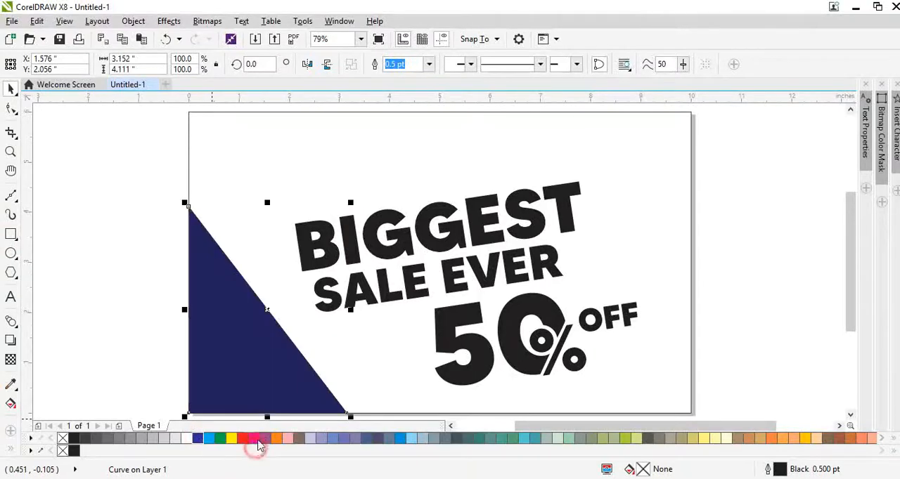
right_click(63, 440)
key(g)
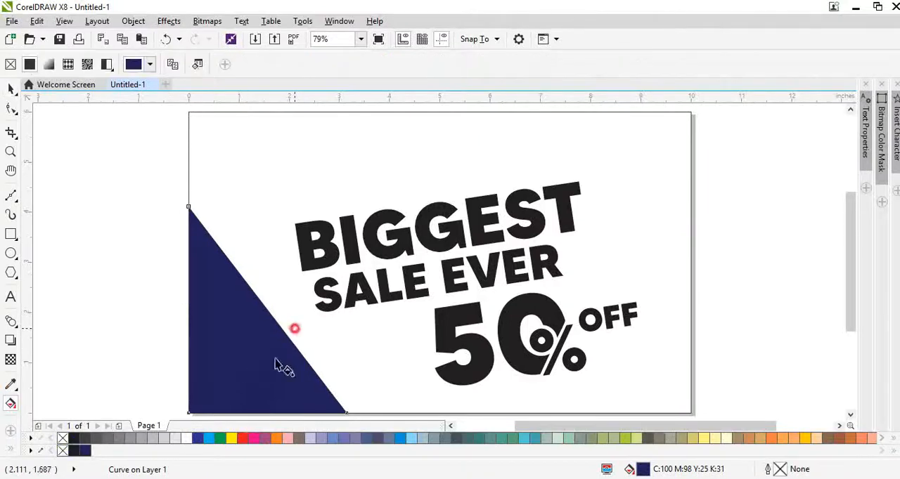
drag(294, 328, 204, 413)
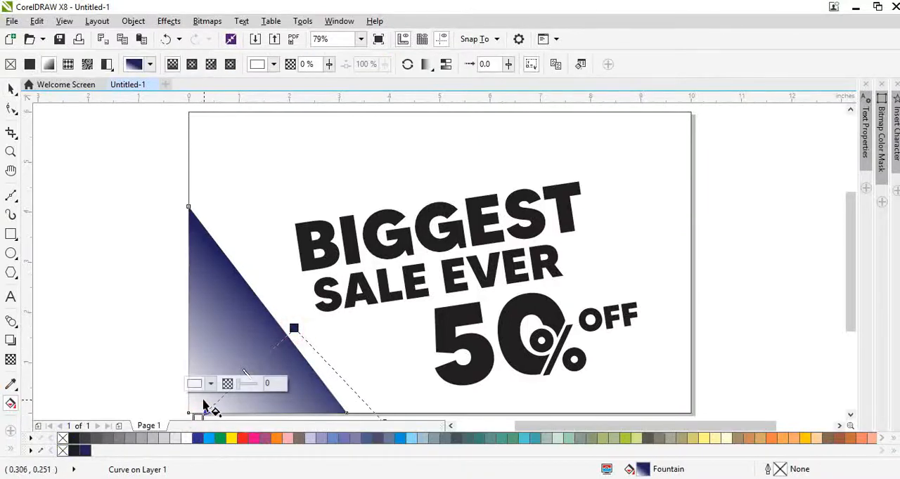
click(195, 383)
click(196, 345)
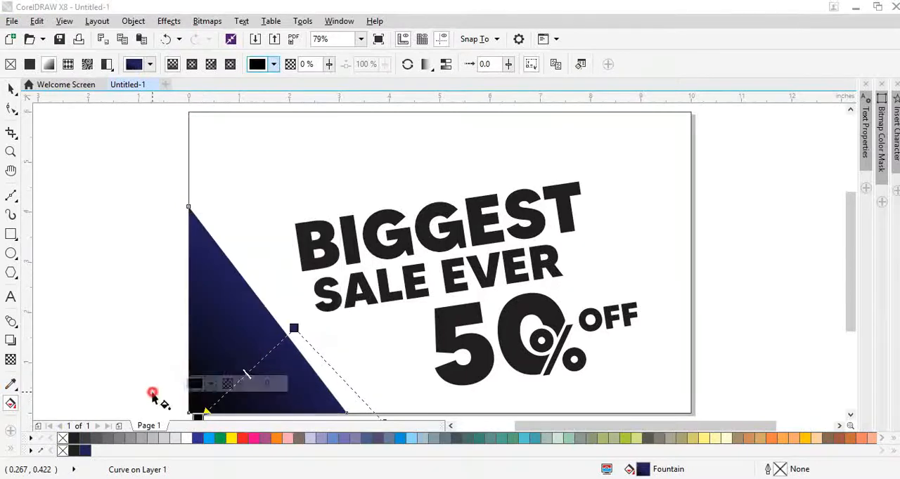
click(287, 336)
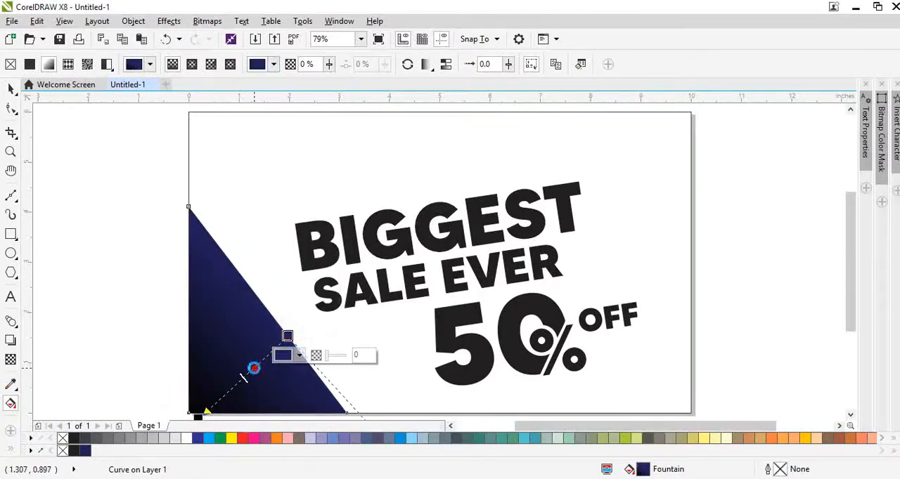
Add a light blue stop between the triangle gradient's navy and black ends and darken it to teal.
drag(209, 437, 228, 392)
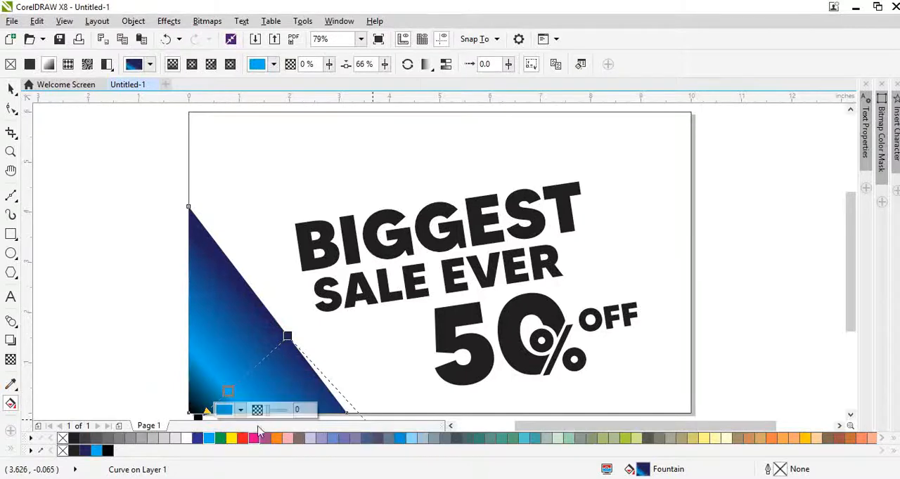
click(240, 410)
click(284, 335)
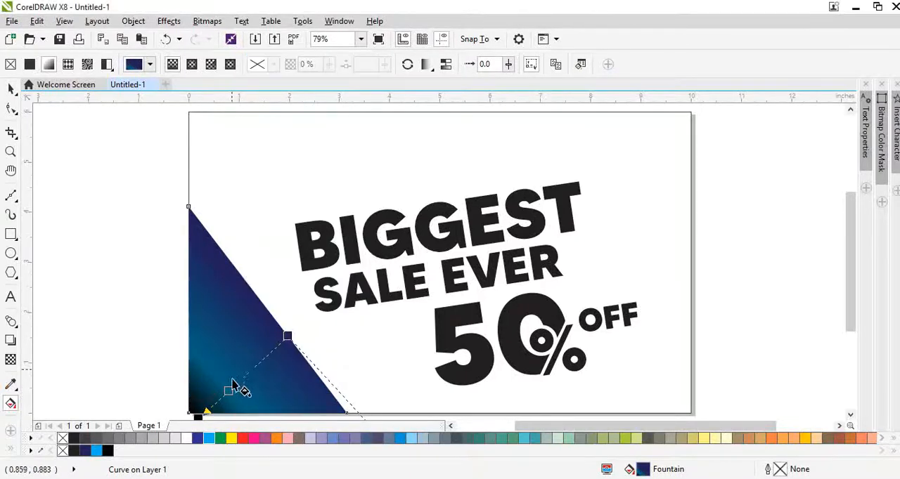
drag(225, 394, 237, 374)
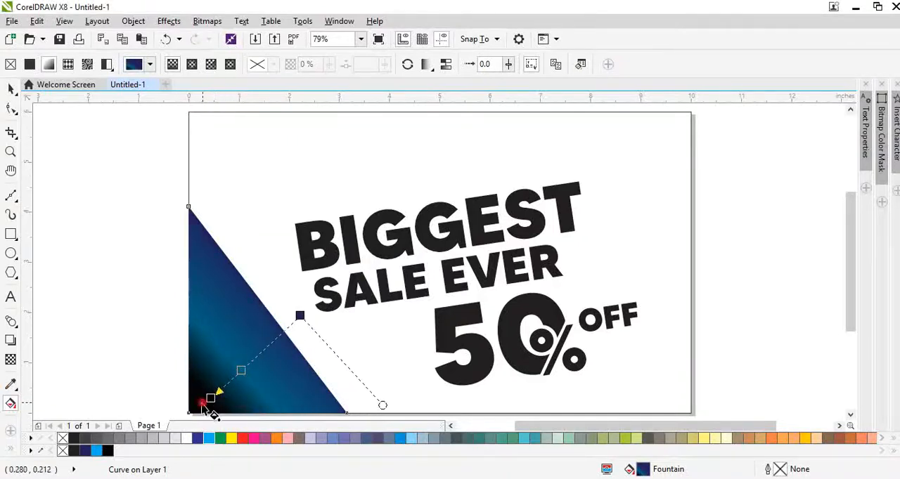
Place the gradient's black end at the page corner, make it partly transparent, and move the teal stop to 47%.
drag(202, 403, 194, 413)
key(ctrl+z)
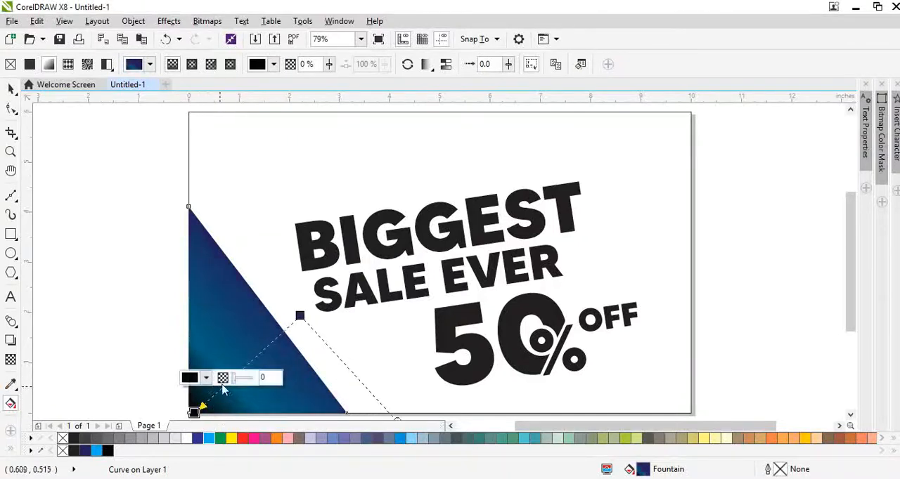
drag(236, 380, 247, 388)
click(282, 350)
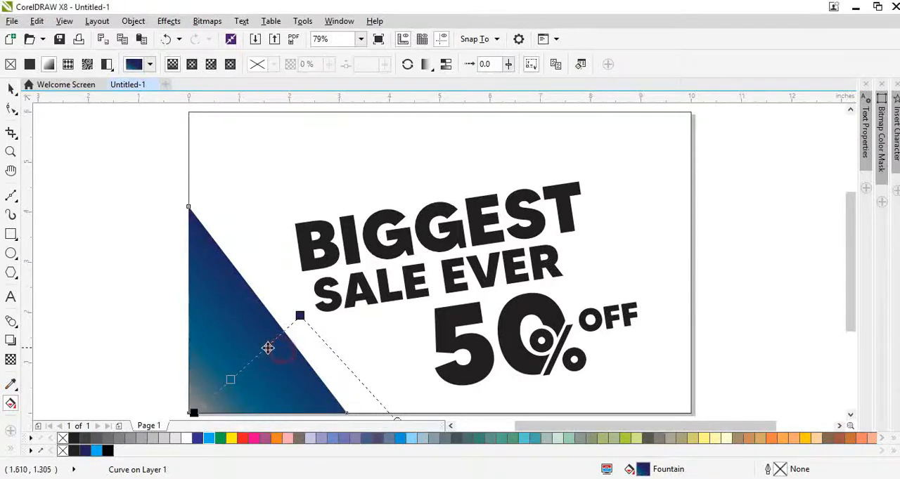
click(236, 373)
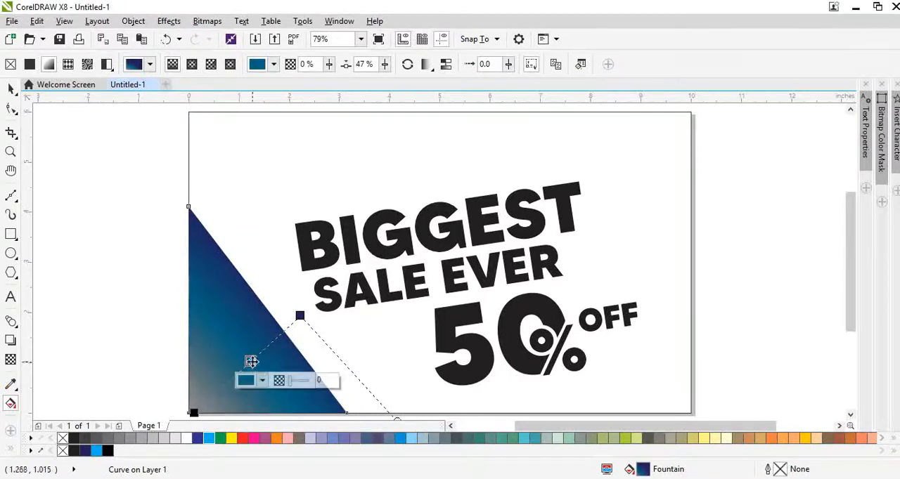
Try shaping a triangle copy by pulling its page-corner node inward and curving its two inner edges.
key(space)
double_click(243, 318)
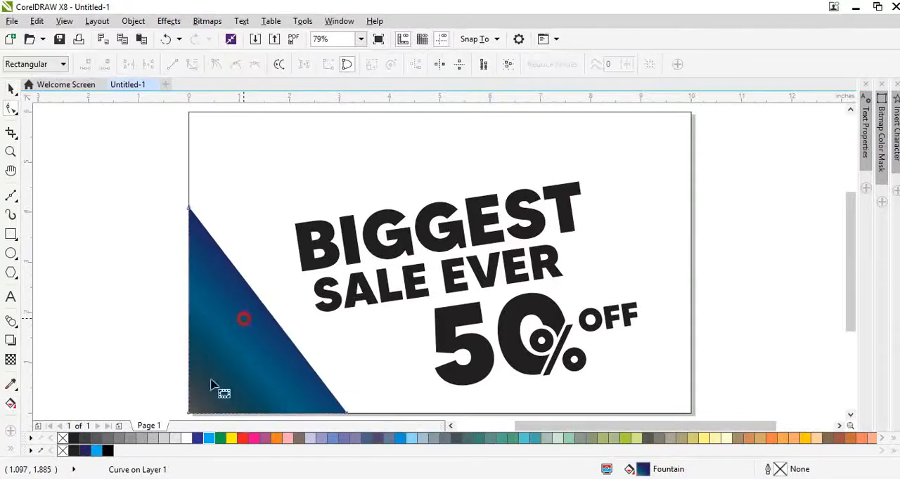
drag(189, 413, 220, 366)
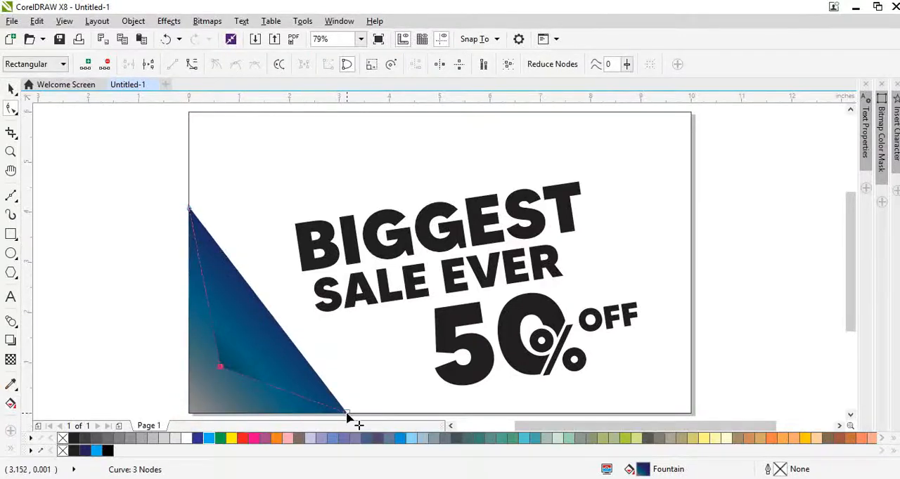
double_click(207, 304)
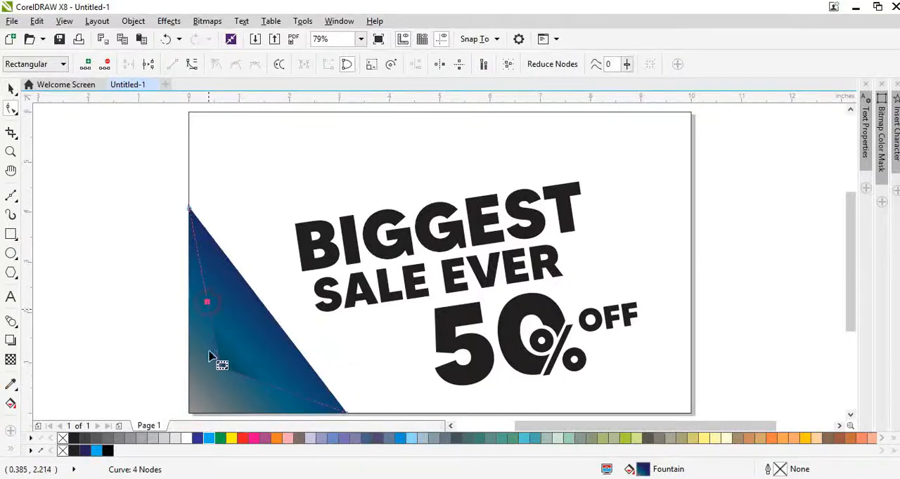
click(193, 66)
click(186, 299)
double_click(213, 328)
drag(214, 328, 206, 300)
double_click(207, 300)
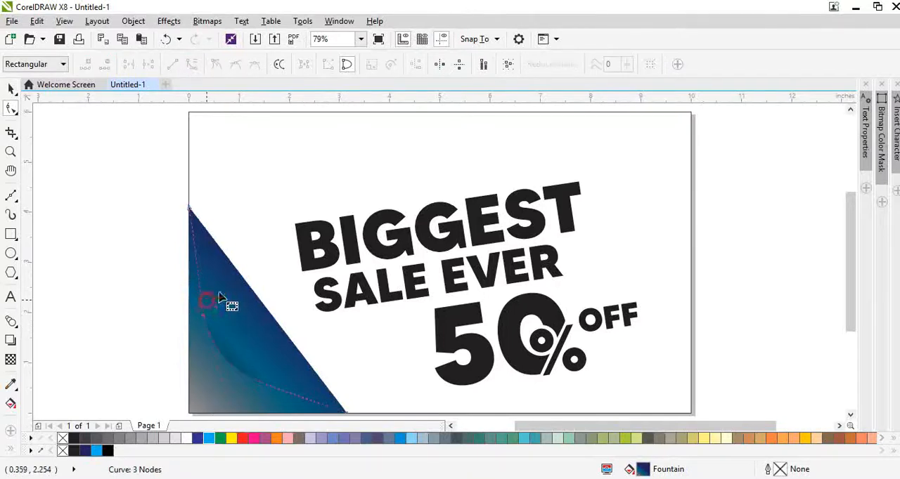
Try moving the copy's upper node down the diagonal and smoothing the inner curve by removing surplus nodes.
drag(189, 208, 247, 225)
scroll(228, 281, up, 4)
scroll(236, 236, down, 4)
scroll(232, 243, up, 1)
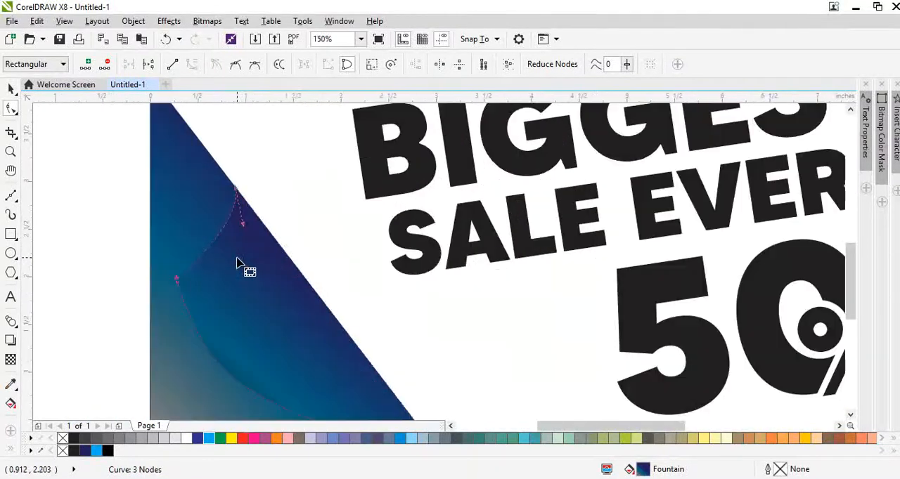
double_click(192, 262)
scroll(211, 295, down, 1)
scroll(232, 306, up, 1)
click(214, 253)
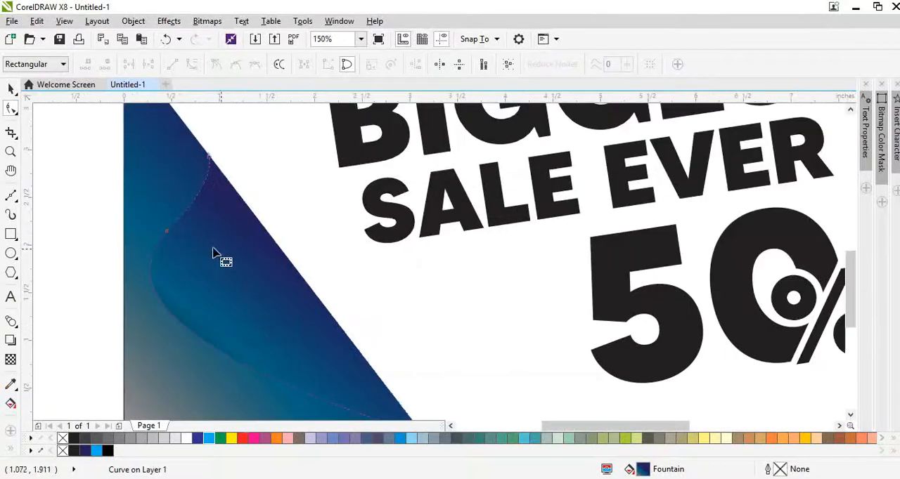
mouse_move(176, 137)
mouse_down()
mouse_move(241, 203)
mouse_move(173, 192)
mouse_up()
double_click(169, 232)
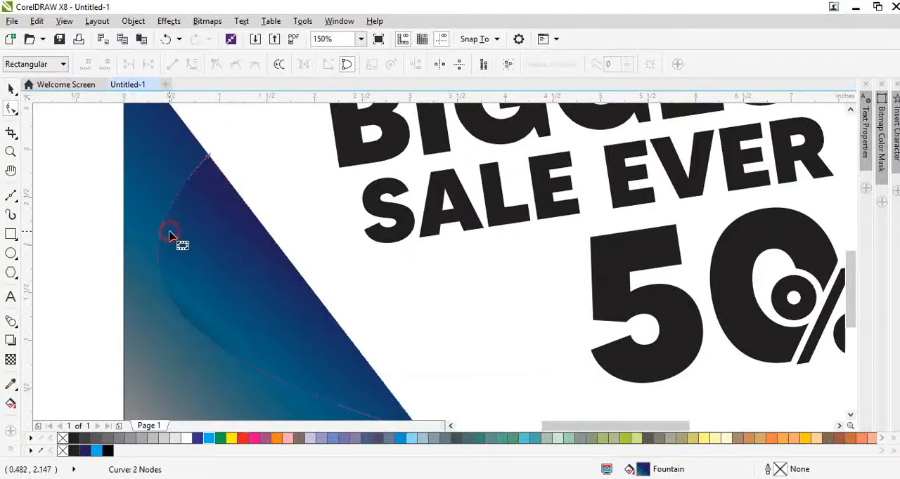
Undo the last node edits on the curved triangle copy.
scroll(169, 237, down, 1)
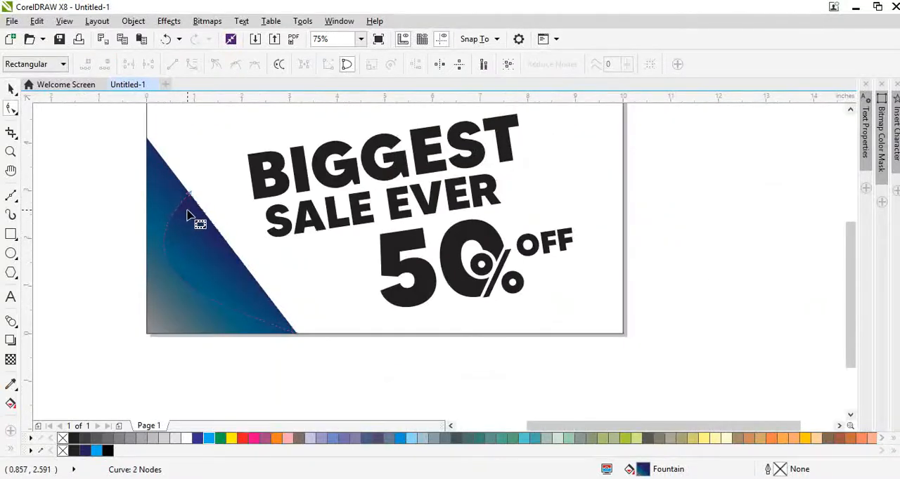
key(ctrl+z)
key(ctrl+z)
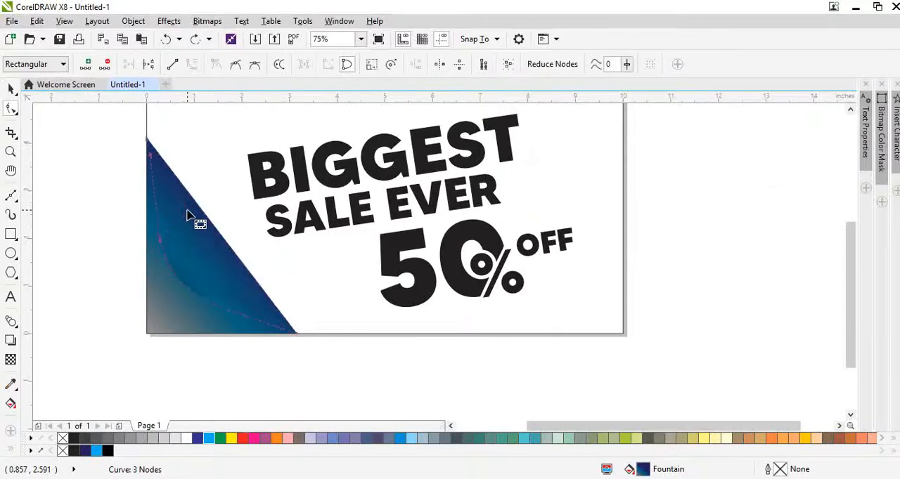
Replace the curved copy with a triangle duplicate scaled to 62.2% toward the original's upper corner.
key(space)
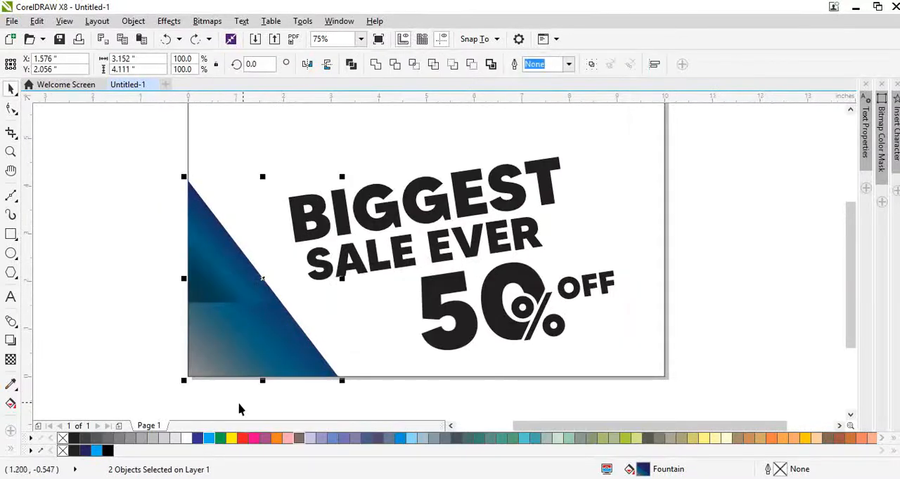
click(155, 368)
scroll(228, 303, up, 1)
click(219, 286)
scroll(231, 289, down, 1)
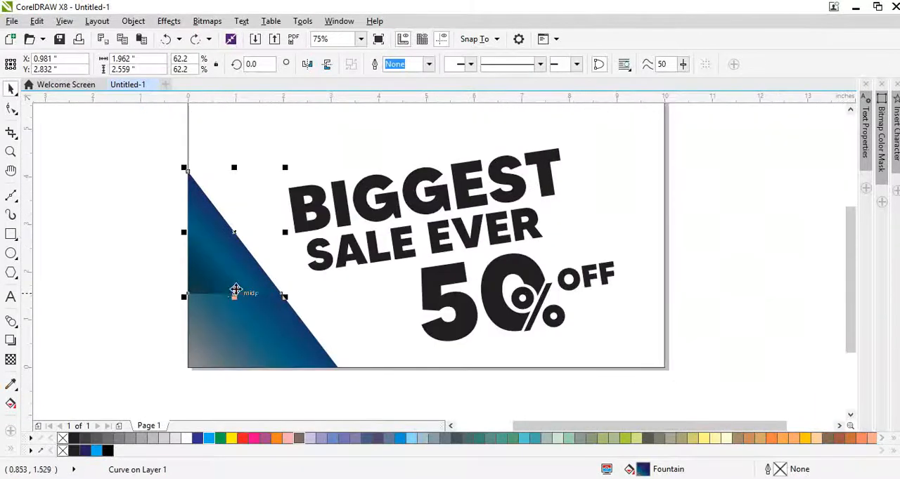
Move the small triangle's lower diagonal node onto the original's lower tip and pull its inner corner node inward.
double_click(236, 288)
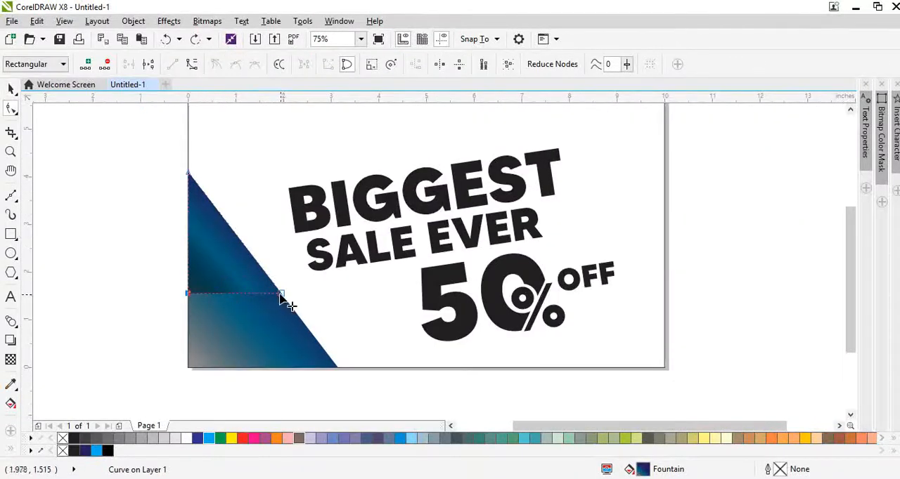
drag(281, 296, 338, 367)
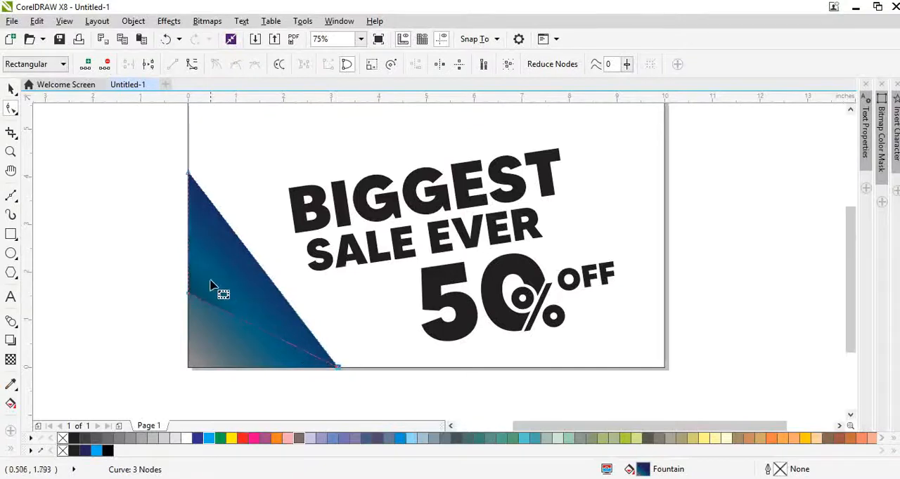
scroll(214, 289, up, 1)
drag(165, 312, 221, 339)
mouse_move(131, 283)
mouse_down()
mouse_move(218, 338)
mouse_move(260, 377)
mouse_up()
Convert the small shape's upper inner edge to a curve, bow it toward the diagonal and reposition the inner corner node.
scroll(201, 268, down, 1)
scroll(202, 268, up, 1)
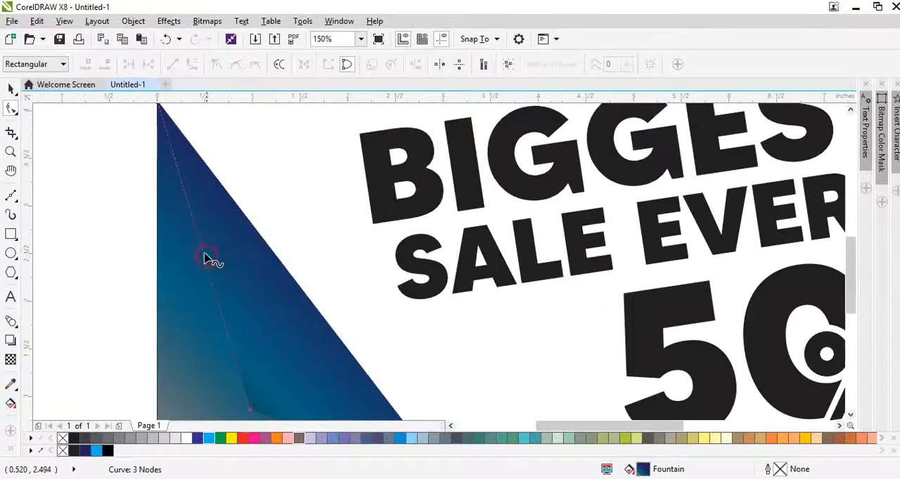
double_click(205, 260)
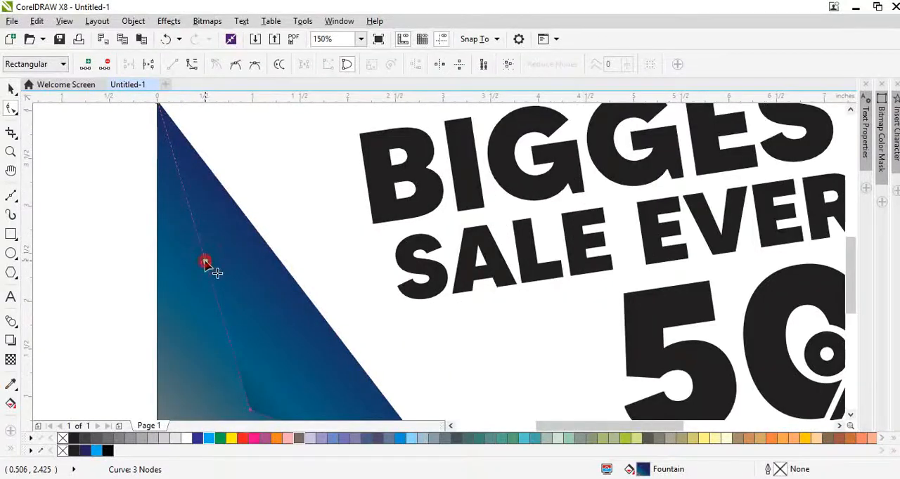
click(192, 64)
drag(206, 260, 236, 262)
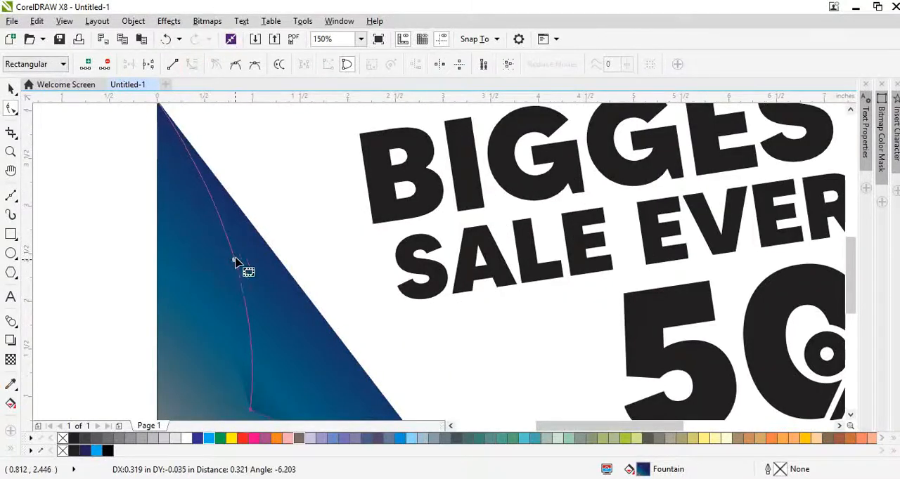
scroll(235, 262, down, 1)
scroll(236, 336, up, 1)
drag(229, 330, 199, 293)
drag(213, 209, 241, 242)
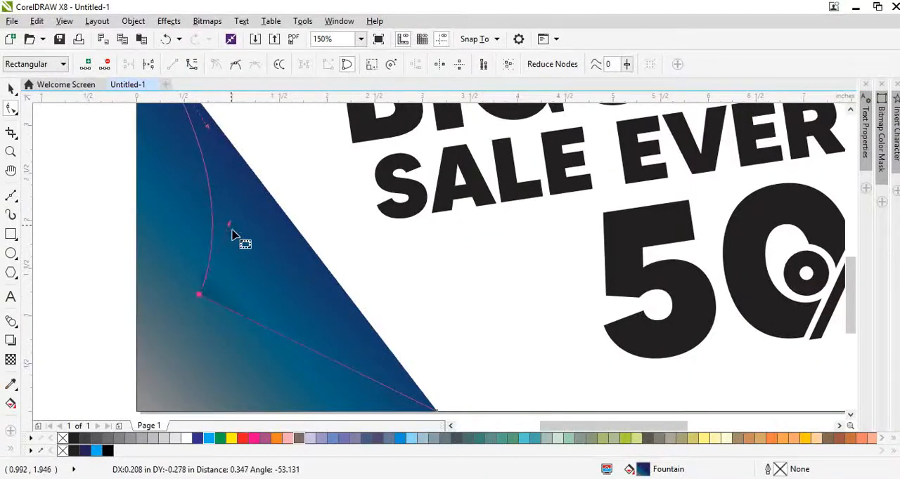
Convert the small shape's lower inner edge to a curve and bow it toward the diagonal.
double_click(305, 349)
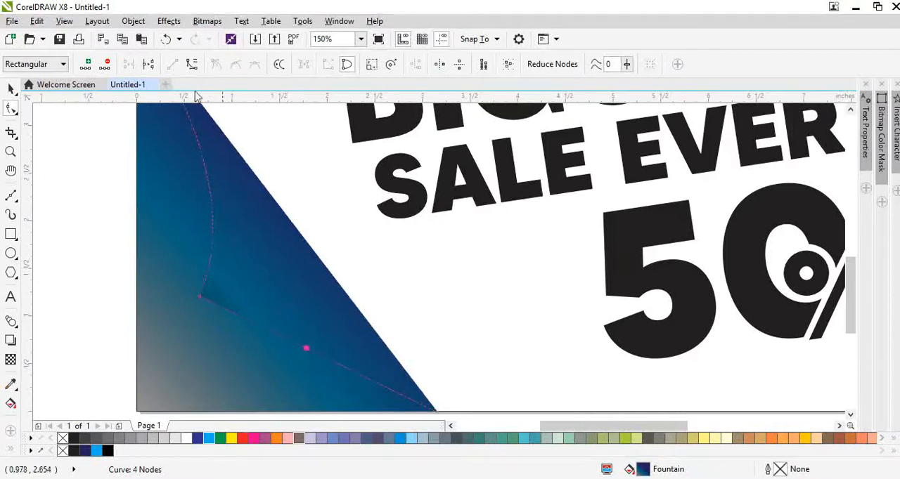
click(192, 65)
drag(307, 350, 209, 282)
scroll(241, 312, down, 2)
scroll(237, 313, up, 2)
drag(280, 285, 287, 275)
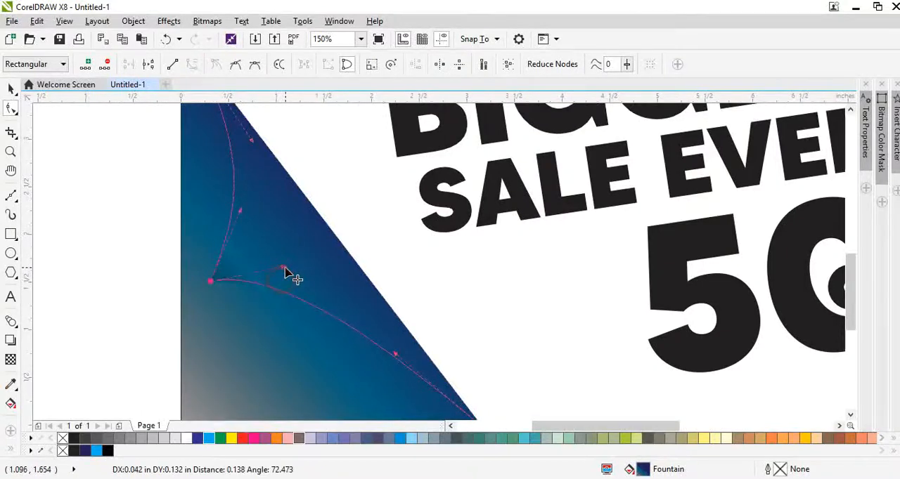
Refine the curve handles on both inner edges so they sweep smoothly from the inner corner to the triangle's tips.
key(F3)
scroll(341, 246, up, 2)
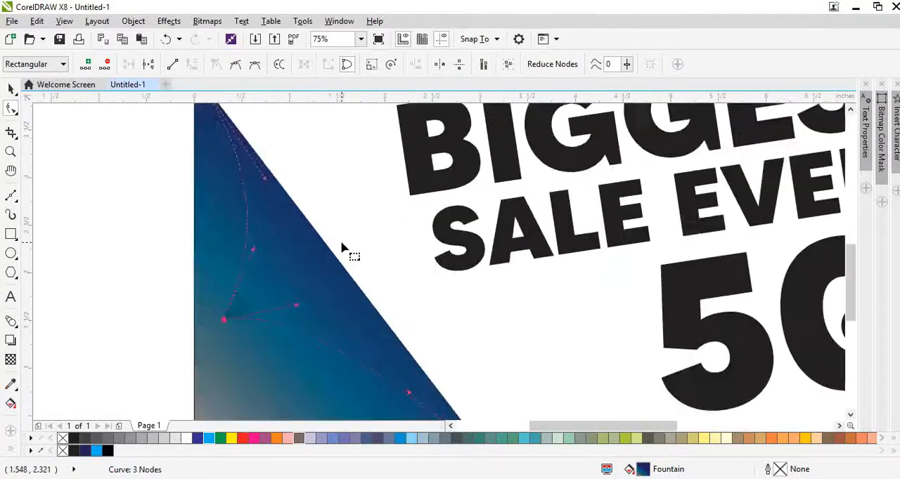
click(301, 316)
click(297, 316)
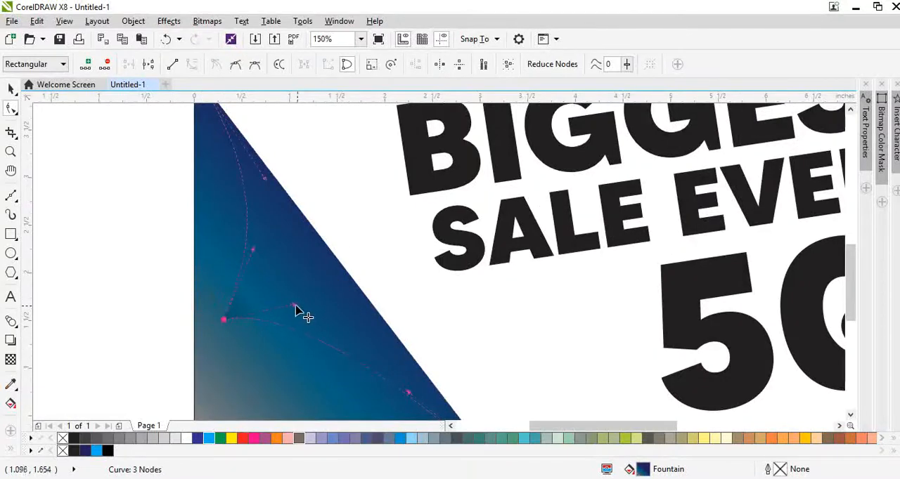
drag(297, 316, 331, 348)
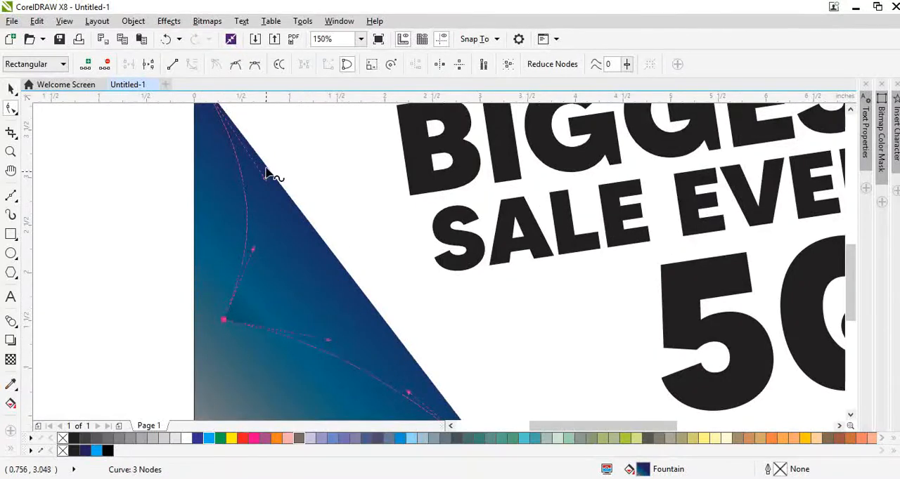
drag(264, 183, 256, 256)
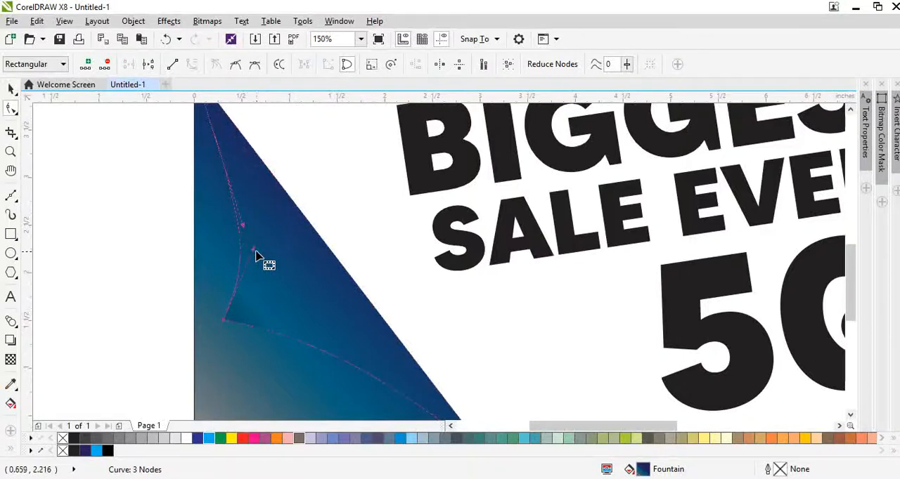
drag(214, 280, 263, 331)
drag(253, 254, 258, 216)
scroll(249, 250, down, 1)
key(space)
scroll(289, 270, up, 1)
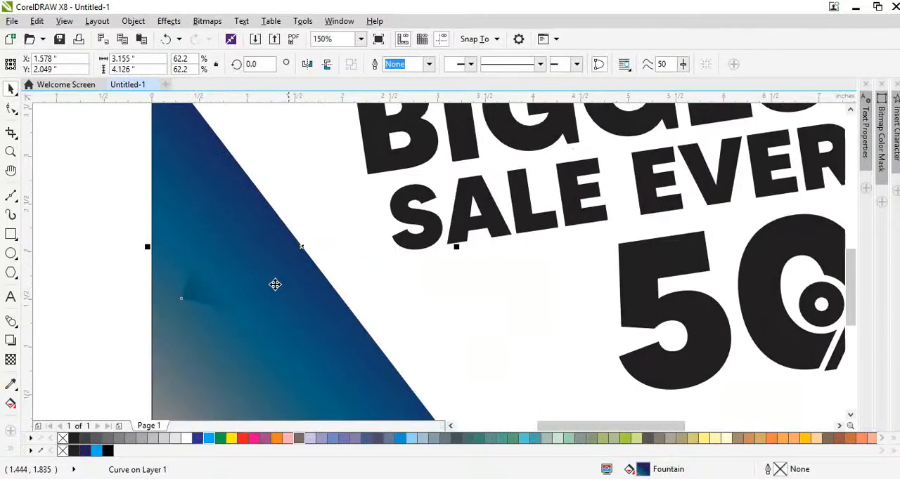
Recolour the small curved shape dark navy and give it a linear gradient running from outside the diagonal toward the page corner.
drag(275, 285, 286, 277)
key(ctrl+z)
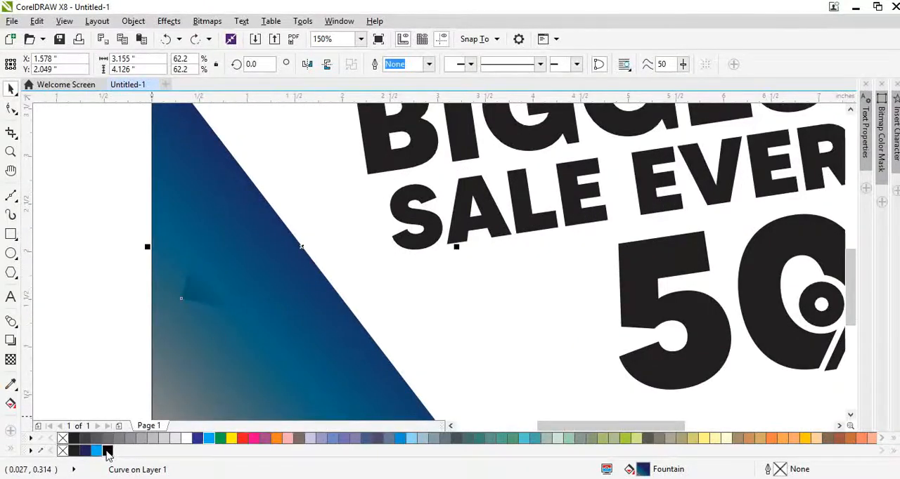
click(85, 452)
key(g)
drag(318, 206, 239, 343)
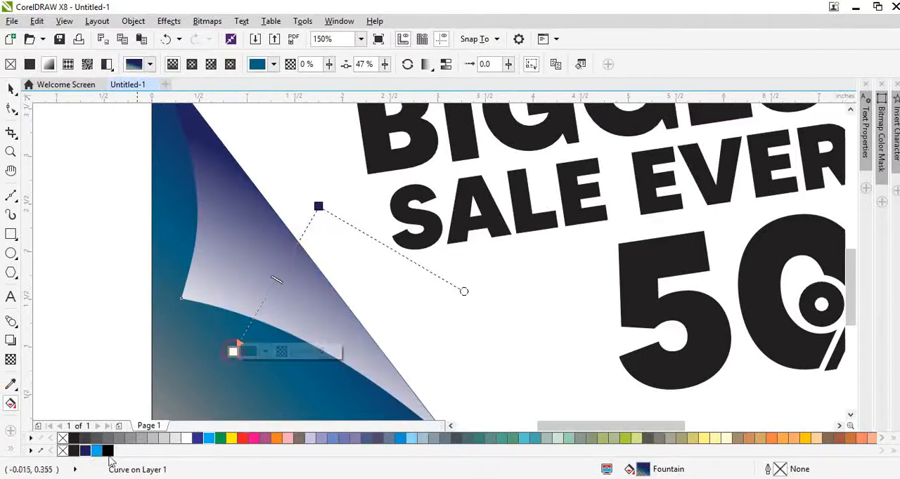
Add a light blue middle stop to the small shape's gradient, make the end stop navy and reposition both end stops.
double_click(272, 293)
click(96, 452)
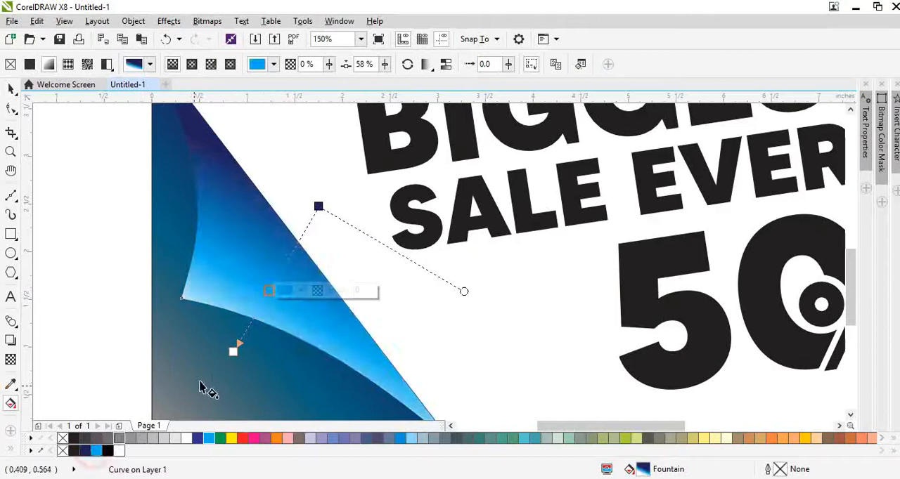
click(234, 352)
click(84, 451)
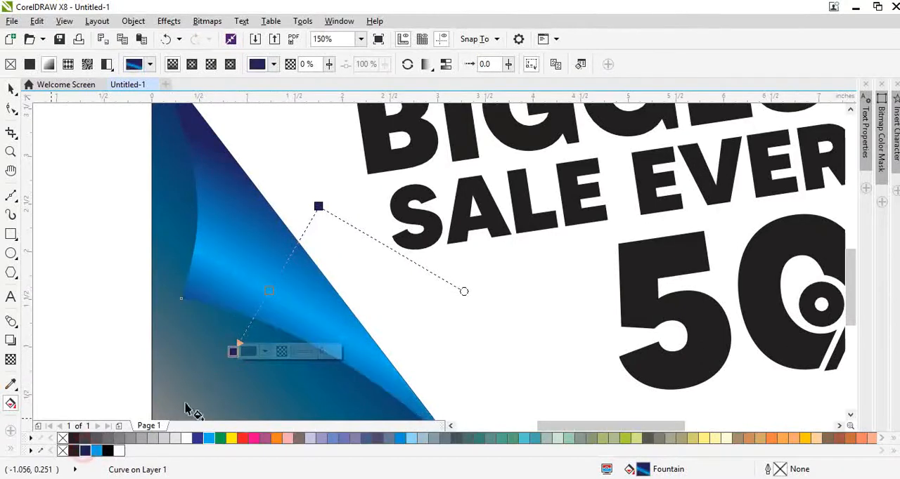
drag(318, 206, 349, 244)
drag(230, 354, 218, 362)
key(space)
Remove the middle colour from the large triangle's gradient and set its black corner stop to 0% transparency.
click(179, 392)
scroll(178, 393, down, 2)
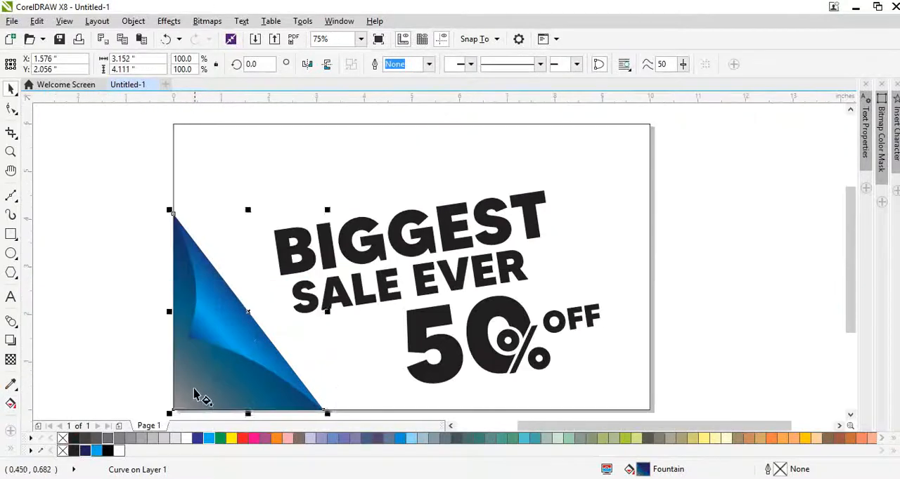
key(g)
click(177, 409)
click(232, 362)
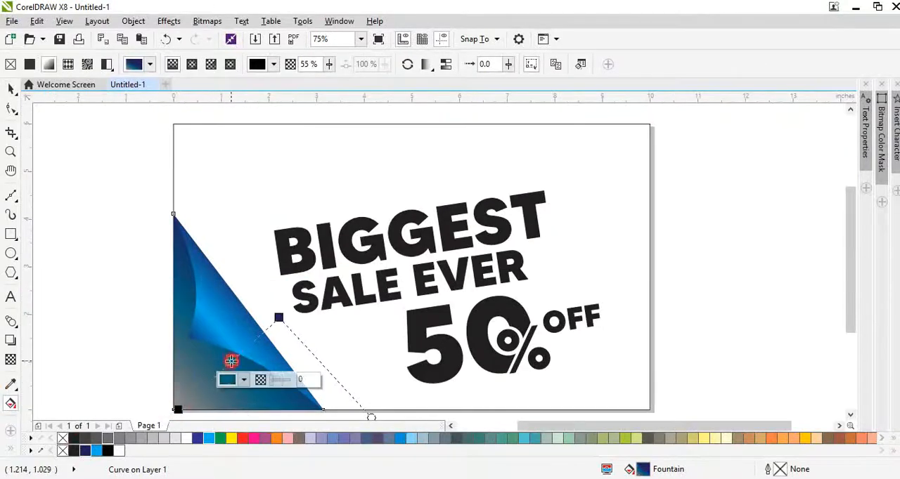
key(Delete)
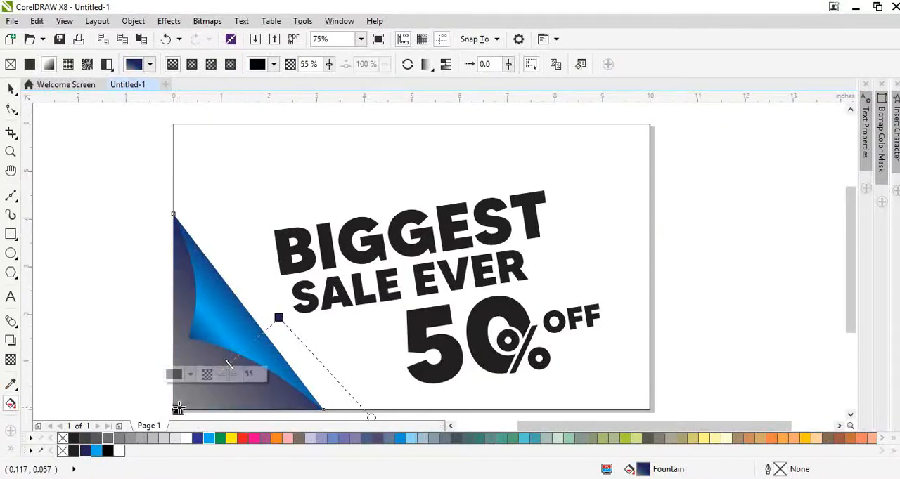
drag(226, 374, 179, 402)
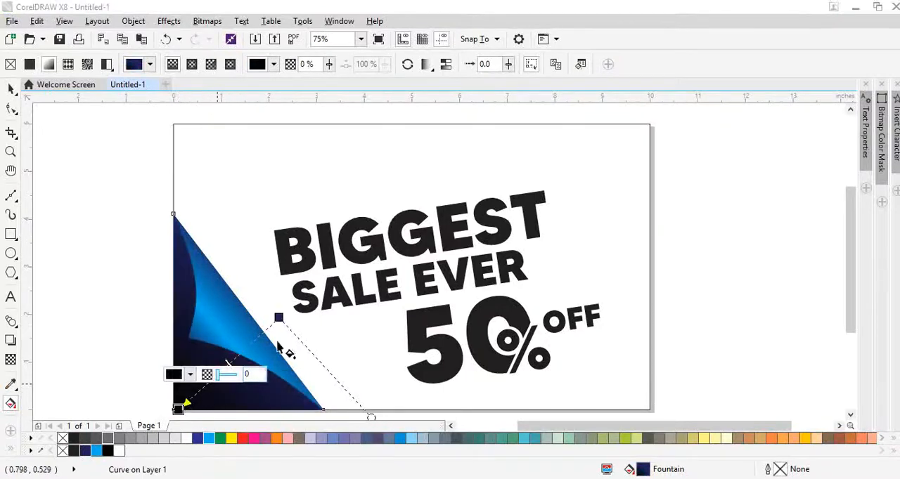
Shorten the large triangle's gradient by moving its navy start stop inward to near the small shape's lower edge.
drag(278, 317, 226, 354)
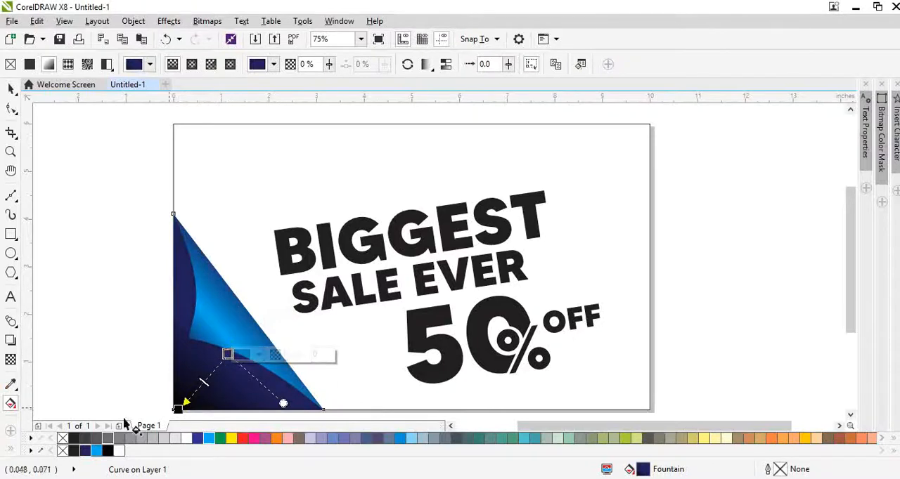
click(98, 452)
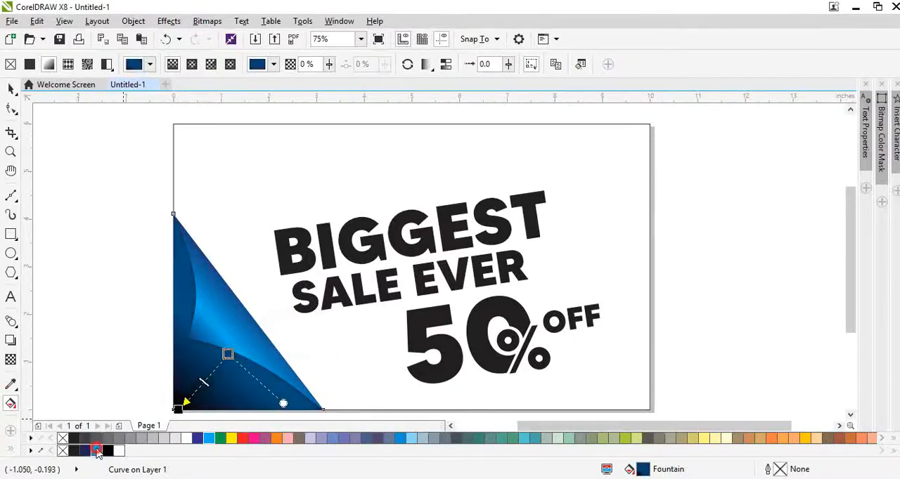
key(space)
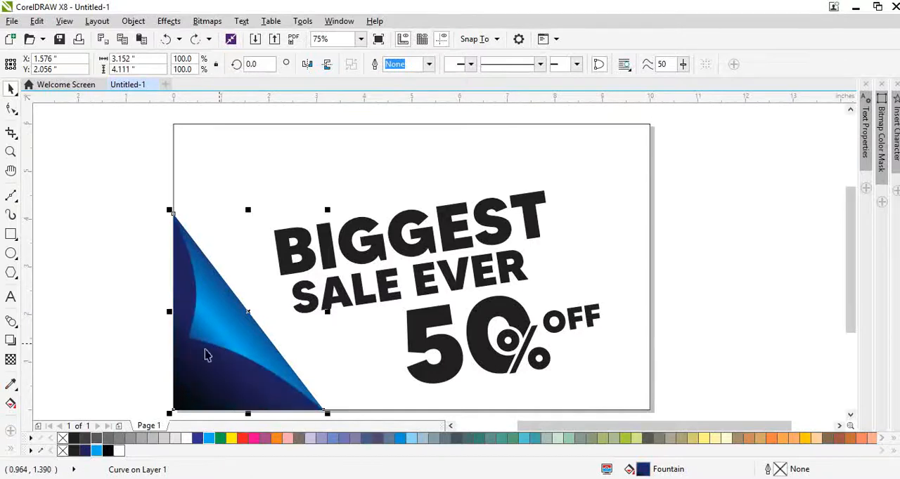
Add a middle stop at about 32% of the large triangle's gradient and colour it medium blue.
click(125, 371)
scroll(186, 344, up, 2)
click(223, 339)
click(218, 373)
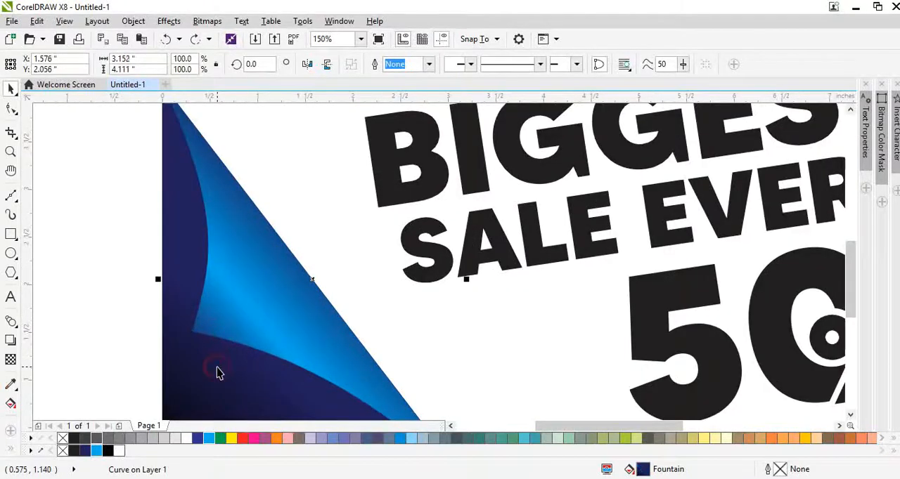
key(space)
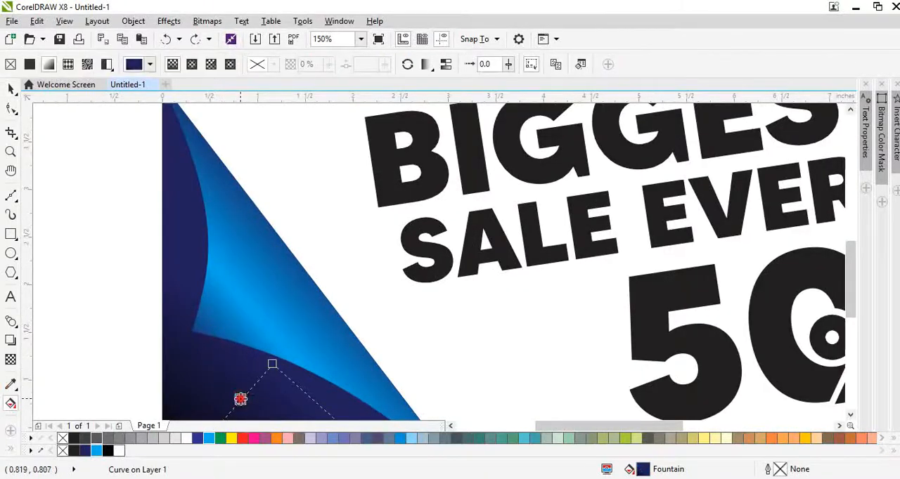
click(240, 398)
click(198, 438)
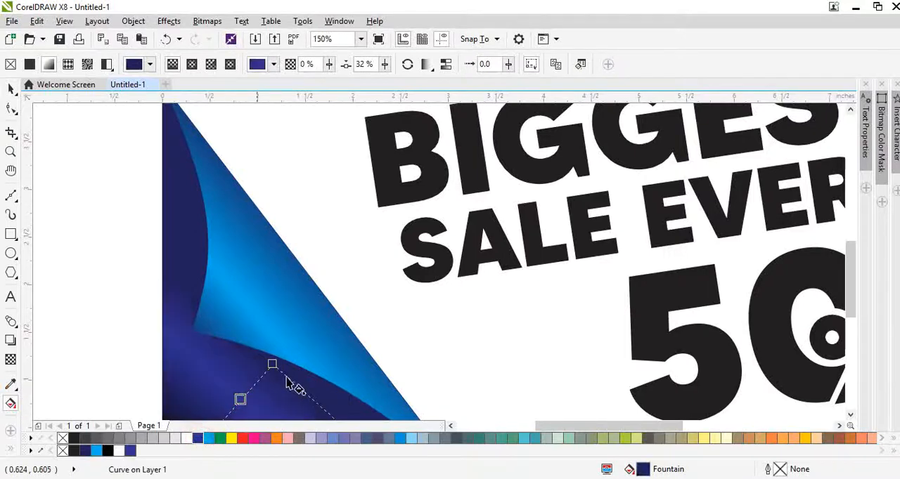
key(space)
Reposition both ends of the small curved shape's gradient so its light blue band falls near the inner corner.
scroll(247, 303, down, 2)
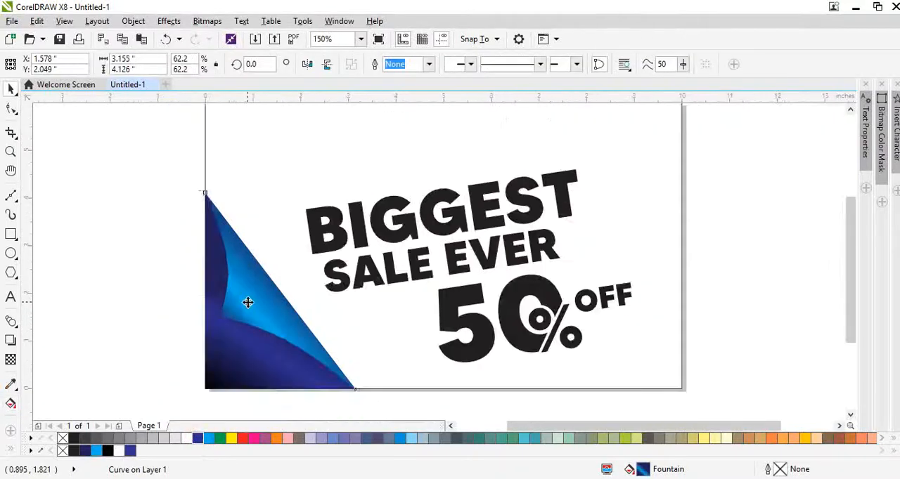
scroll(230, 320, up, 2)
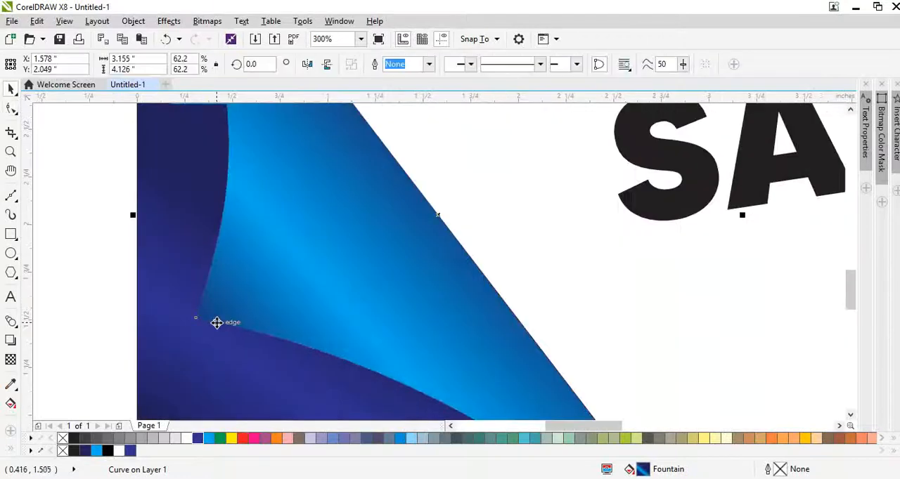
key(space)
scroll(253, 323, down, 1)
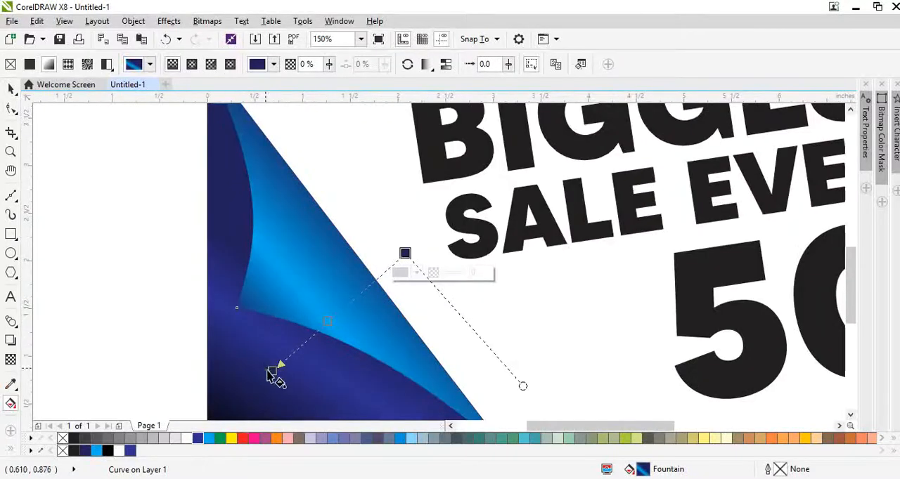
drag(273, 373, 207, 345)
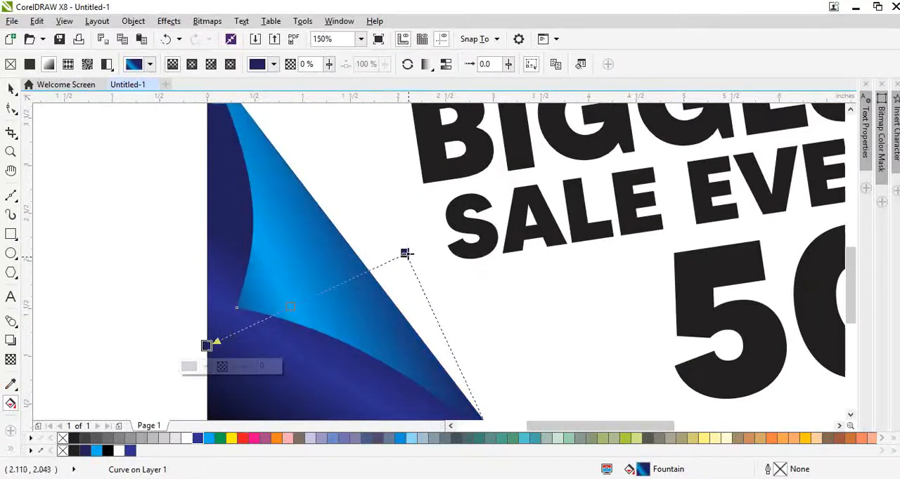
drag(406, 253, 360, 199)
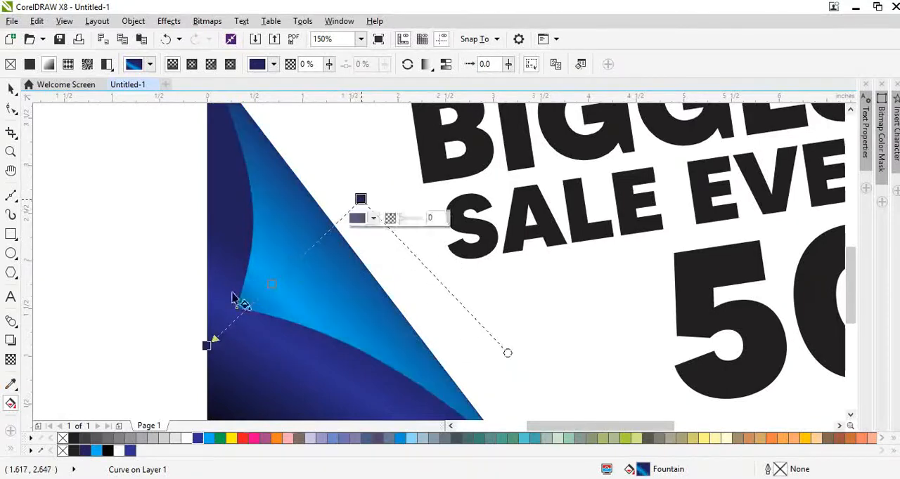
drag(208, 346, 257, 310)
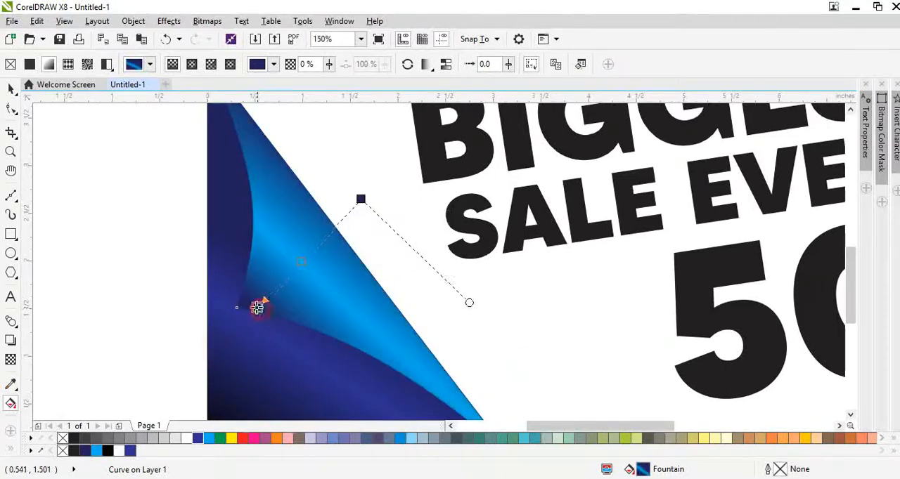
key(ctrl+z)
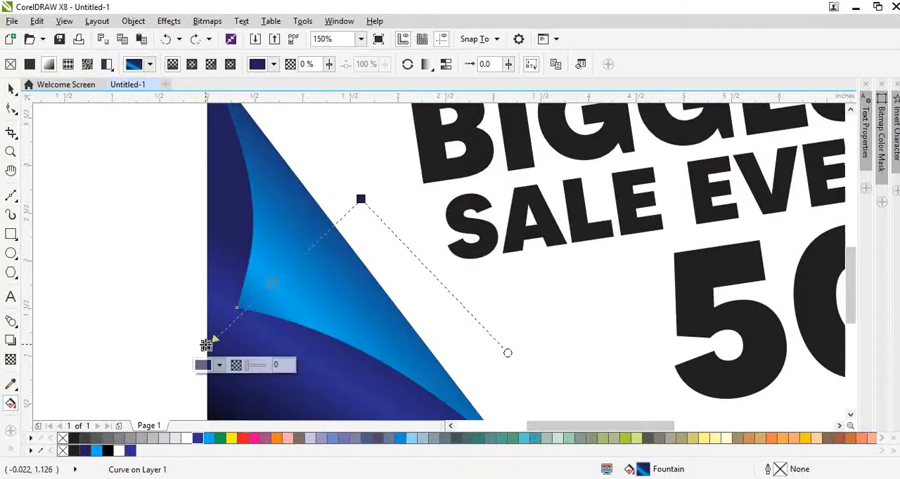
drag(206, 345, 214, 333)
key(space)
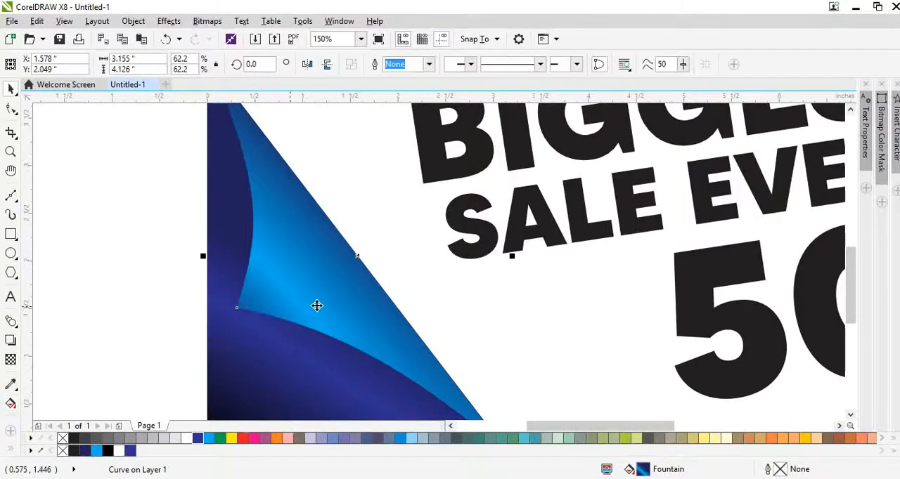
Group the large triangle and the small curved shape in the page's lower corner.
scroll(288, 323, down, 2)
click(276, 374)
click(425, 415)
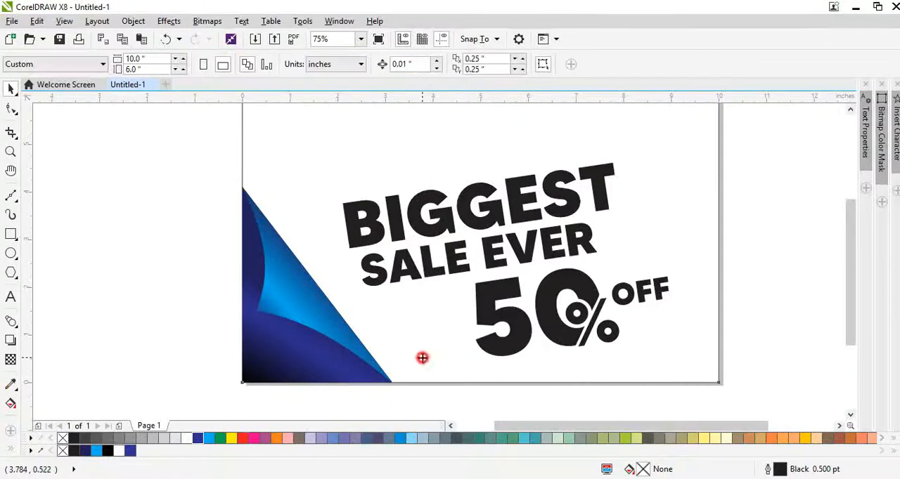
click(422, 356)
key(shift+F2)
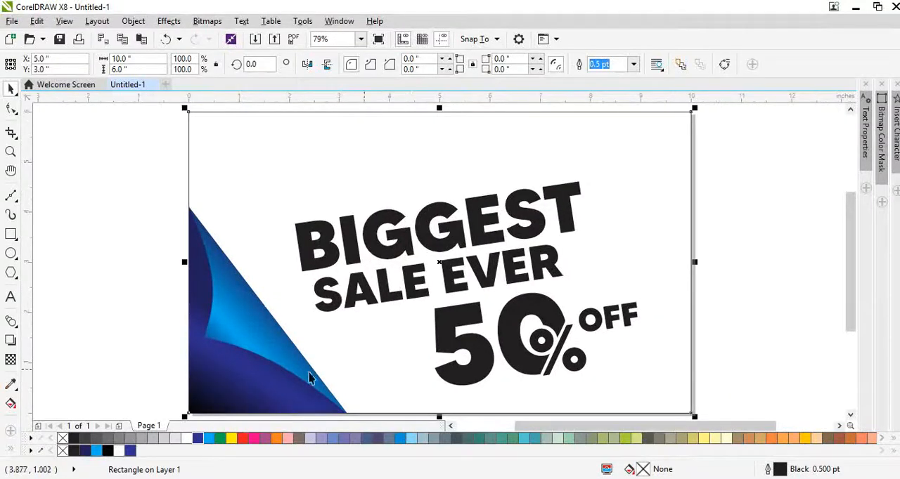
click(177, 376)
drag(145, 172, 396, 459)
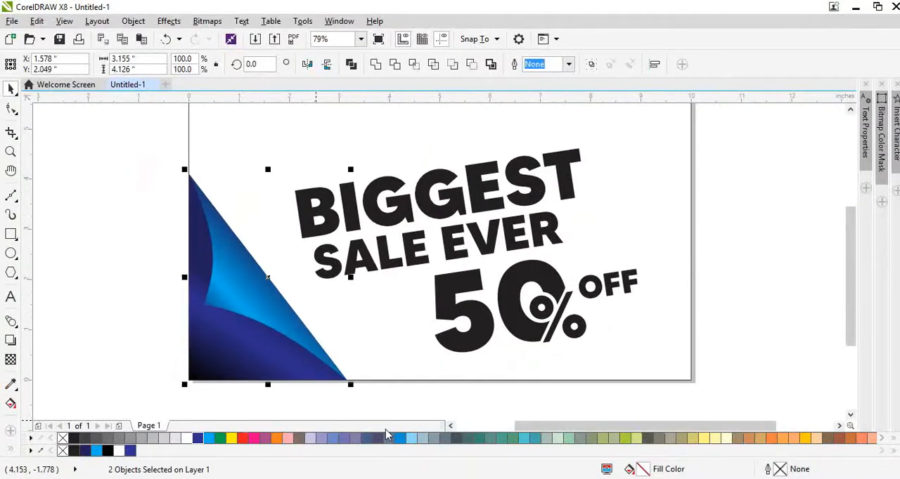
key(ctrl+g)
Try to add a drop shadow to the grouped corner shapes, and undo it.
click(10, 341)
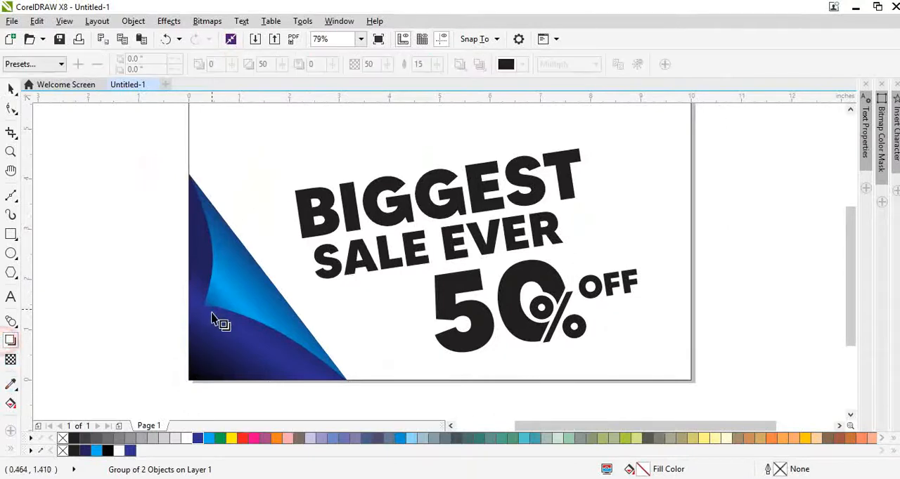
drag(217, 317, 358, 282)
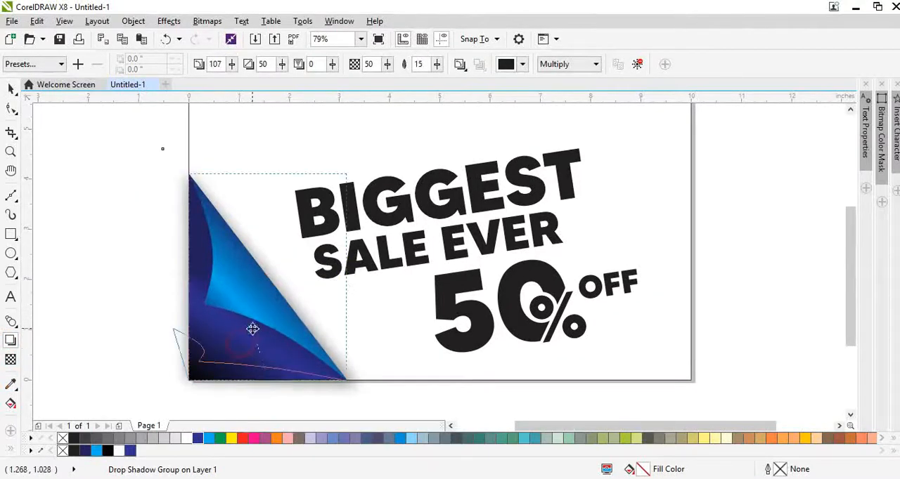
key(ctrl+z)
Turn a black copy of the corner group, offset slightly up and to the right, into a 300 dpi CMYK bitmap.
key(space)
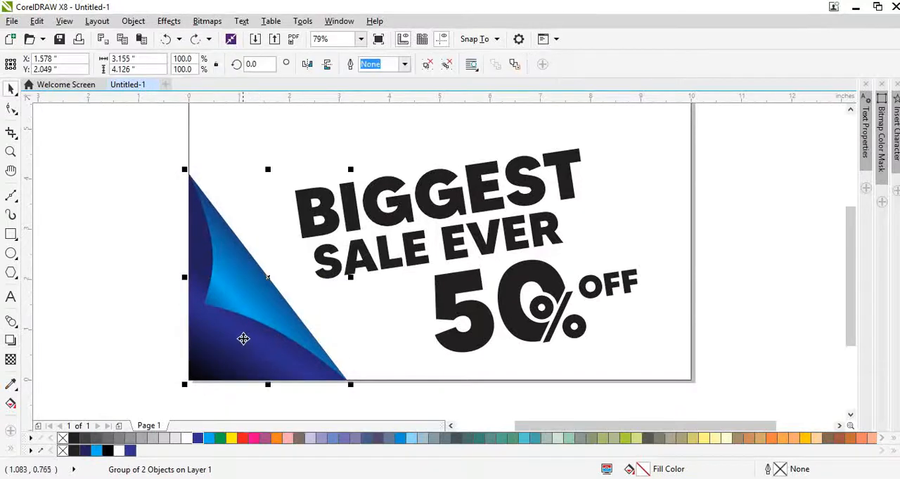
click(108, 451)
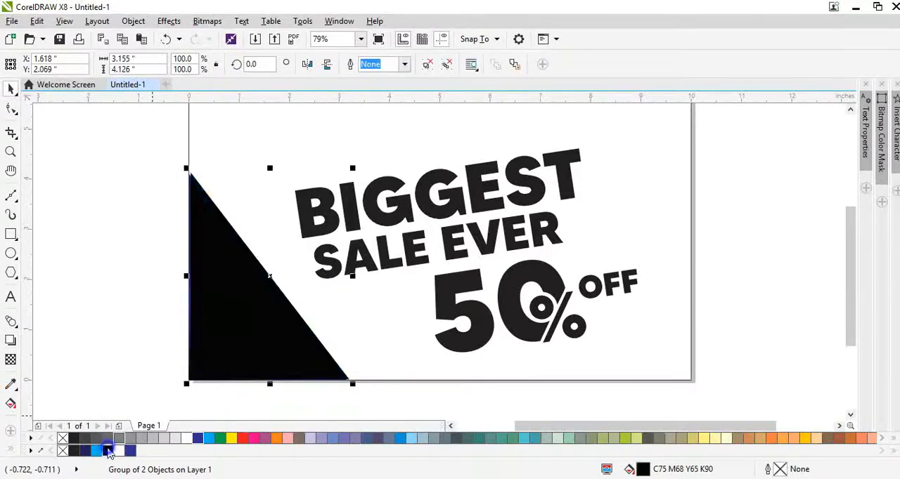
click(207, 21)
click(231, 39)
key(Return)
Apply a Gaussian blur with an increased radius to the black bitmap and place it behind the blue corner shapes.
click(207, 21)
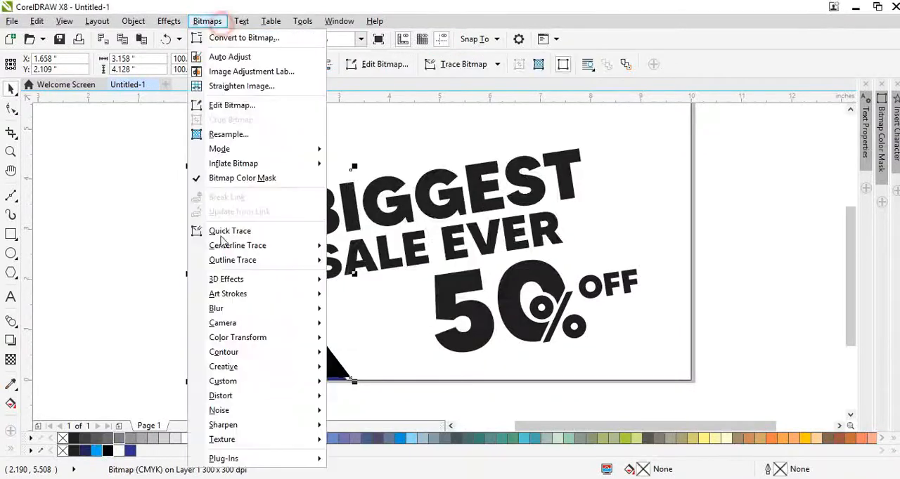
mouse_move(221, 308)
click(349, 325)
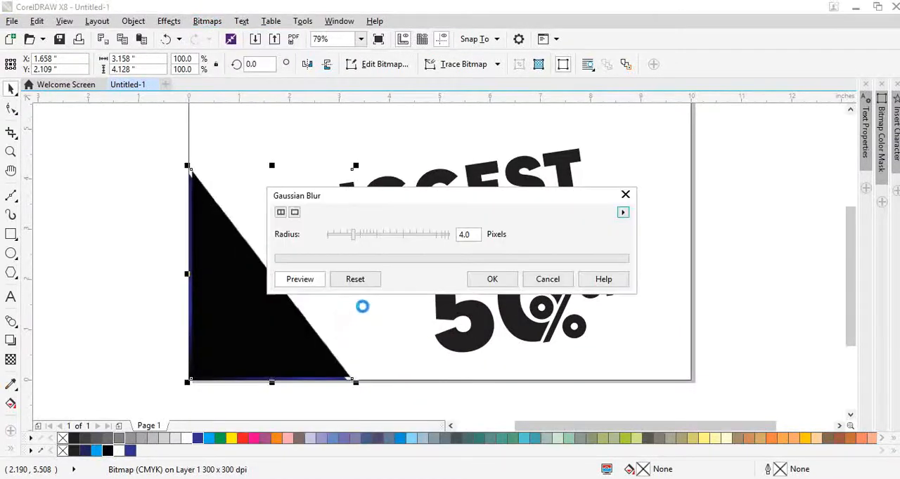
drag(352, 234, 412, 237)
click(491, 280)
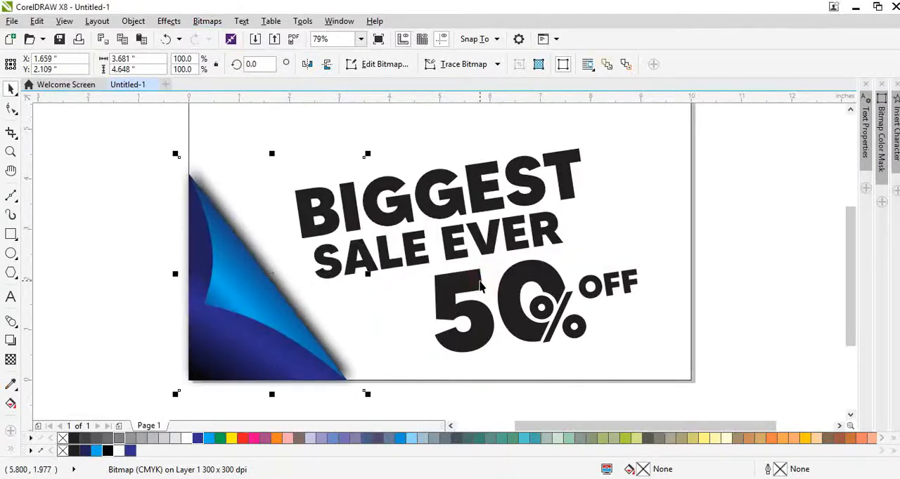
Increase the blurred shadow bitmap's brightness and nudge it slightly to the left.
key(ctrl+b)
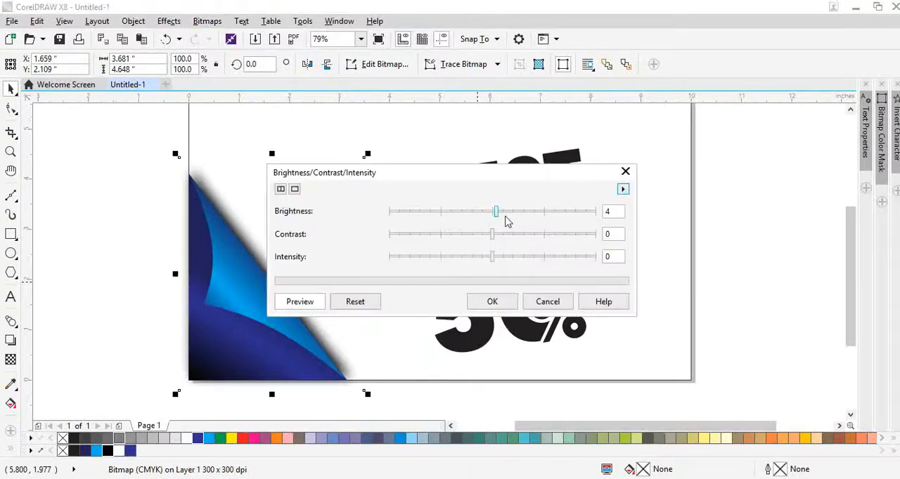
drag(505, 218, 532, 216)
click(495, 302)
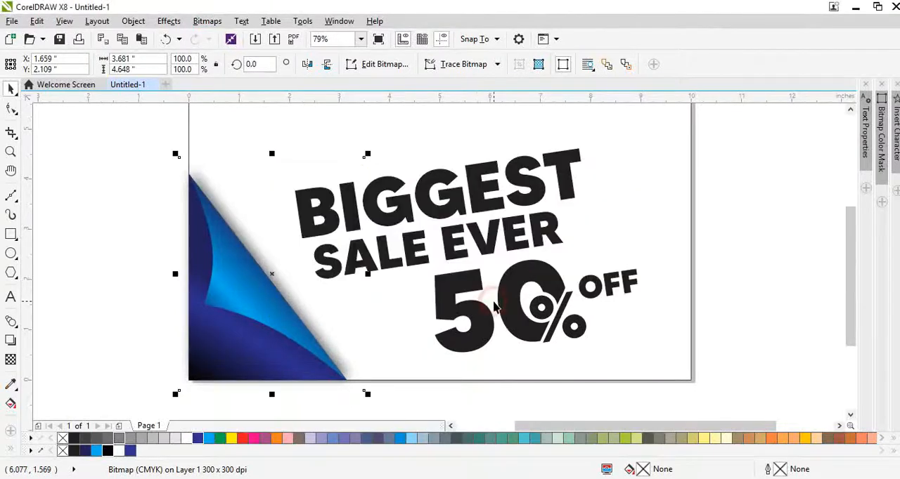
key(Left)
key(Left)
key(Left)
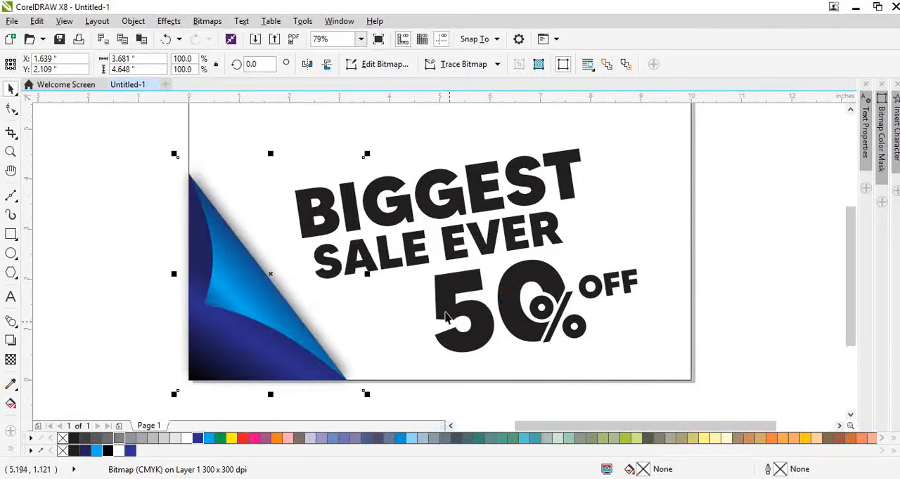
Clip the blurred shadow bitmap to the page edges by intersecting it with the page-sized background rectangle.
key(F10)
key(space)
click(145, 159)
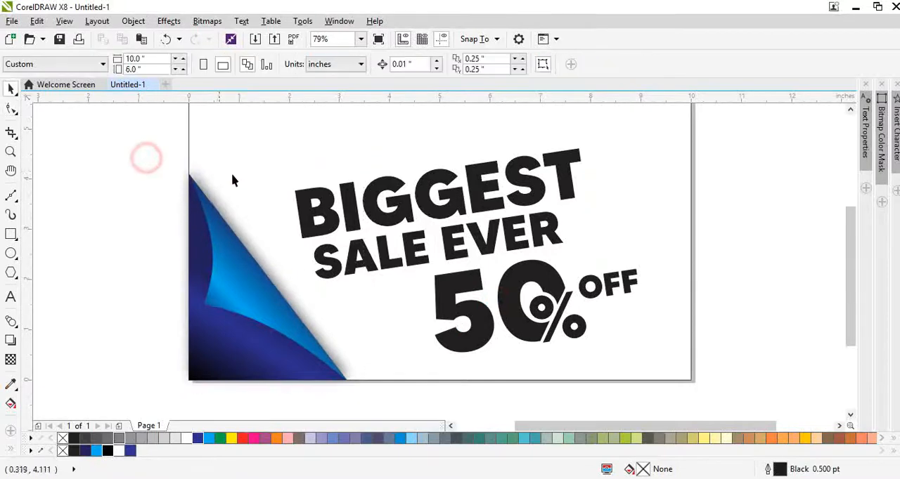
click(227, 175)
click(239, 138)
shift+click(222, 186)
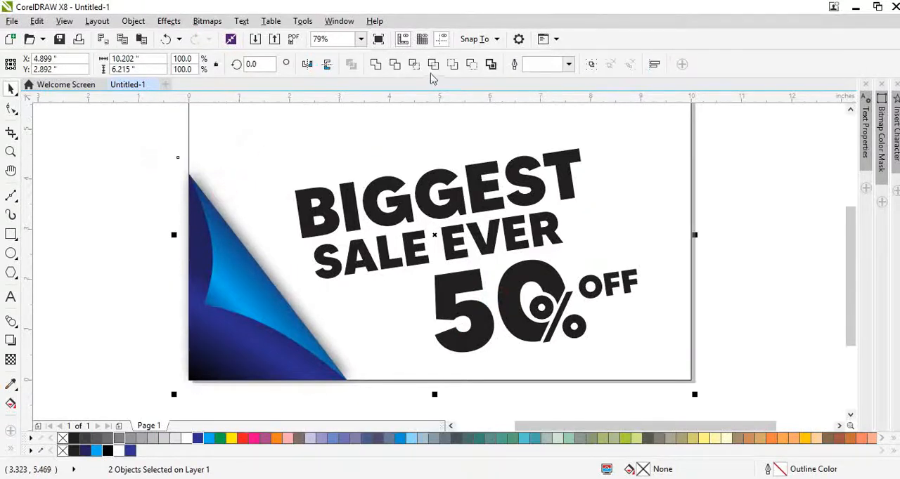
click(413, 64)
click(233, 138)
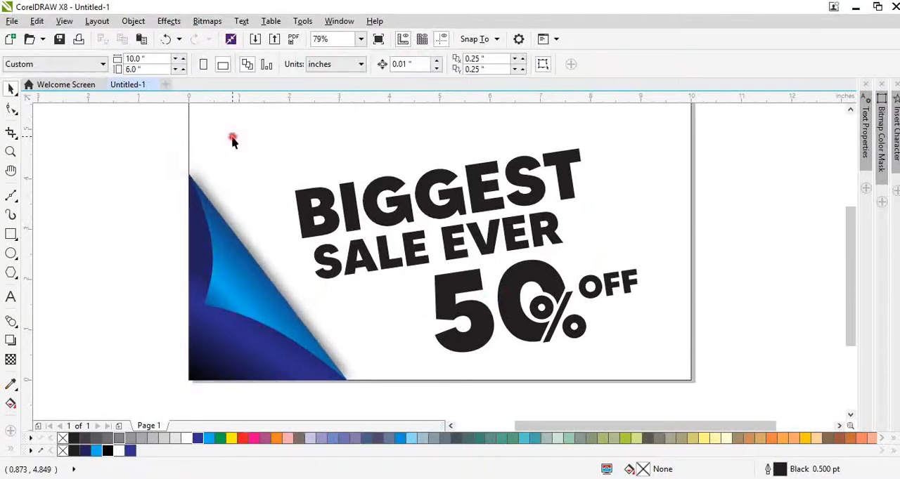
scroll(233, 137, up, 2)
click(130, 271)
click(245, 209)
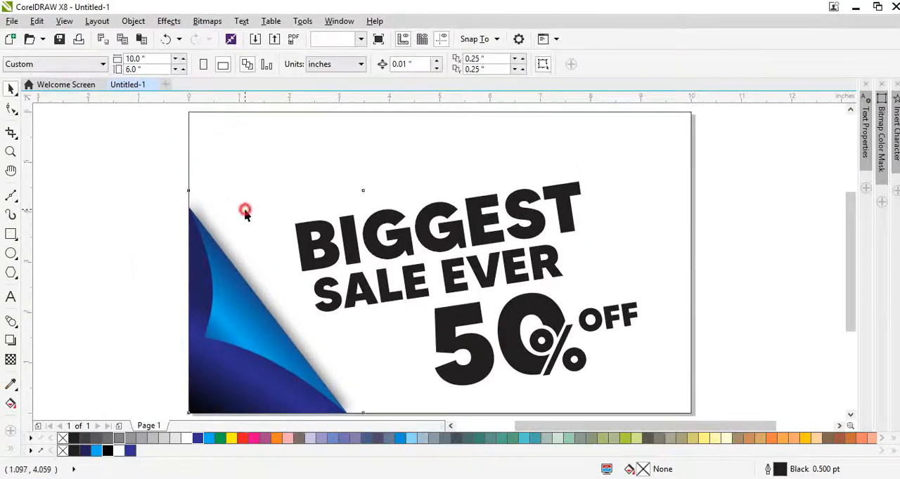
Fill the background rectangle with a dark teal shade (C:90 M:26 Y:57 K:7) and undo its accidental move.
click(321, 175)
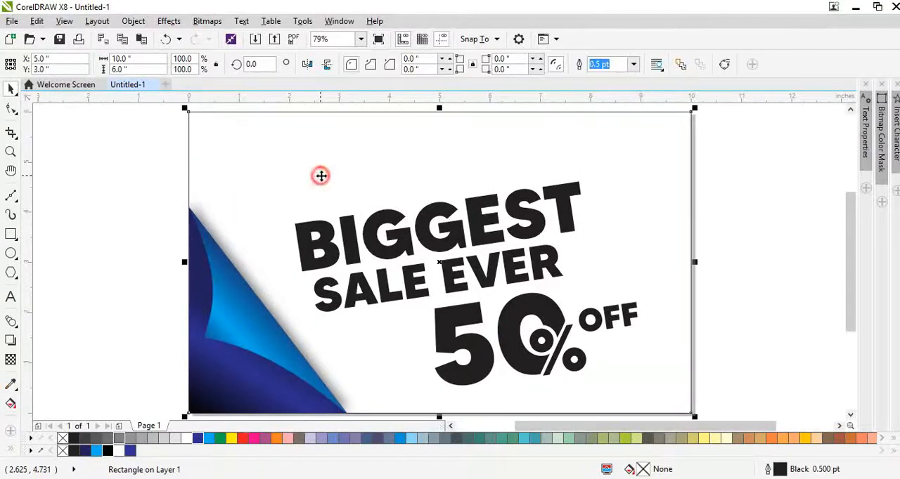
click(98, 452)
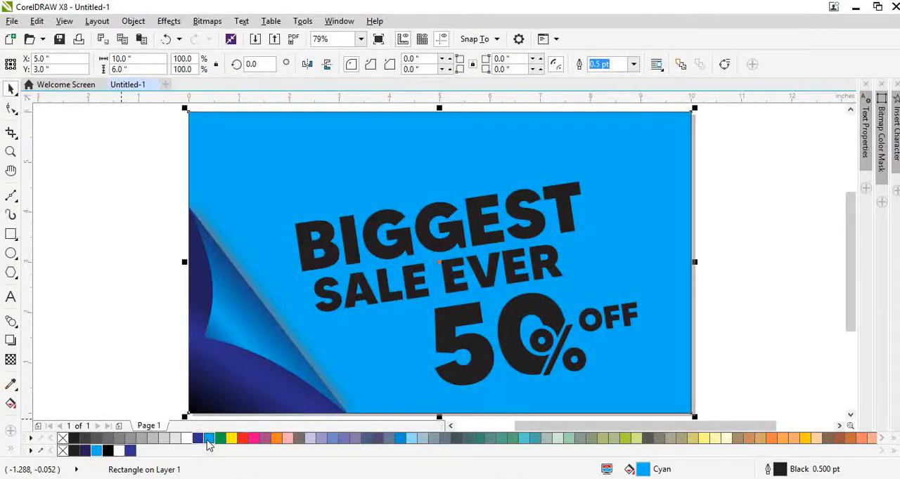
drag(207, 440, 224, 435)
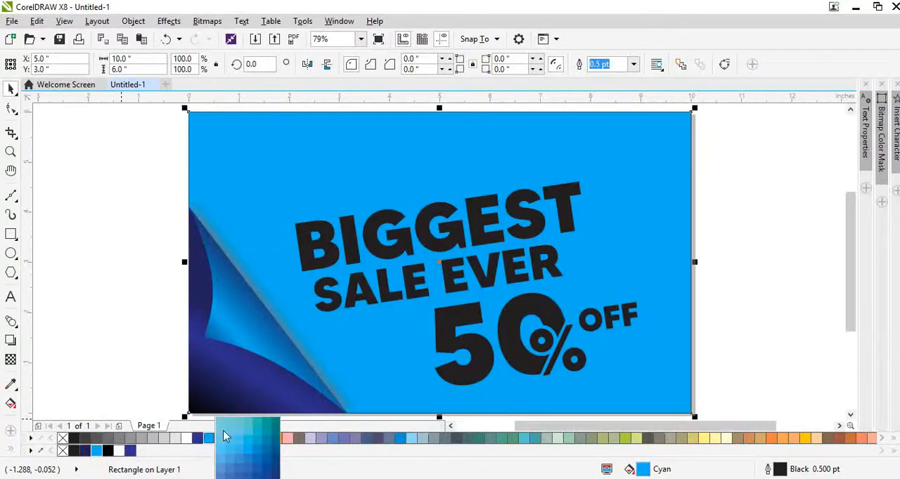
click(273, 424)
drag(405, 317, 481, 294)
key(ctrl+z)
Recolour all the BIGGEST SALE EVER 50% OFF lettering white and move it slightly to the left.
scroll(369, 281, down, 2)
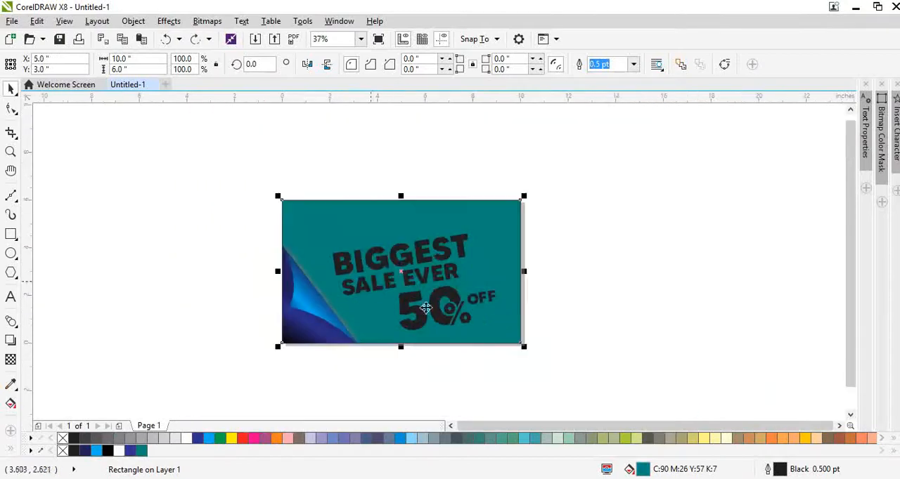
drag(592, 378, 307, 223)
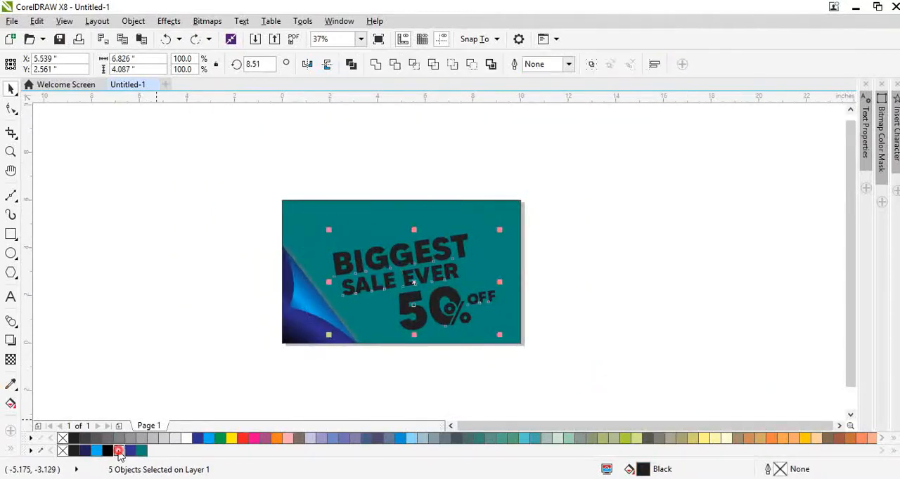
click(120, 452)
scroll(412, 261, up, 2)
drag(411, 261, 398, 274)
click(558, 185)
scroll(635, 263, left, 2)
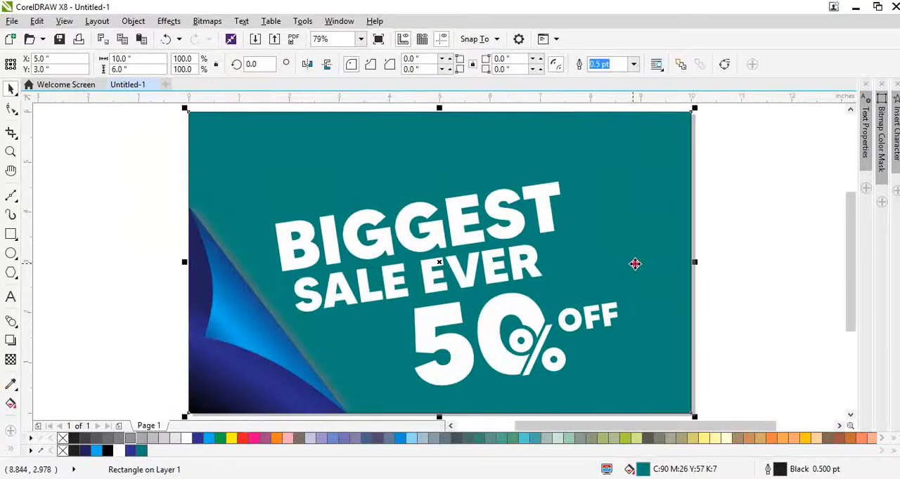
Strongly lower the shadow bitmap's brightness so that it darkens the background along the folded corner.
scroll(173, 248, down, 2)
scroll(174, 248, up, 2)
click(281, 245)
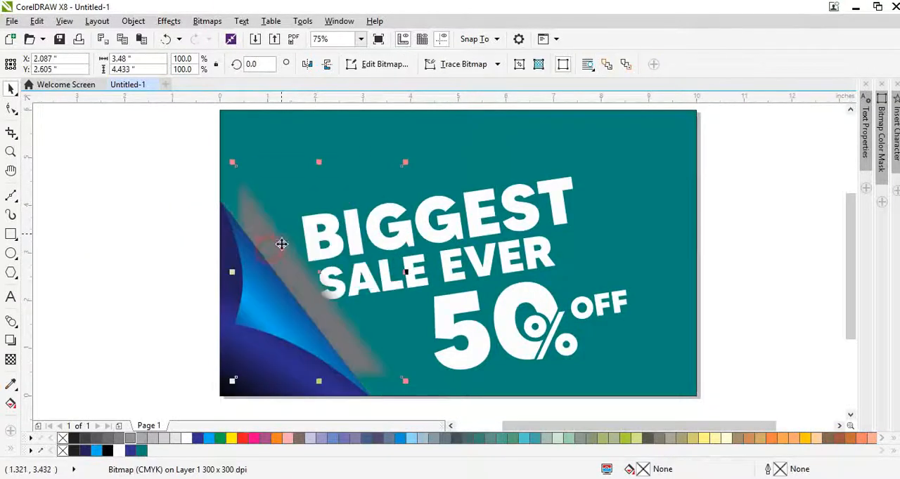
scroll(289, 262, up, 2)
key(ctrl+b)
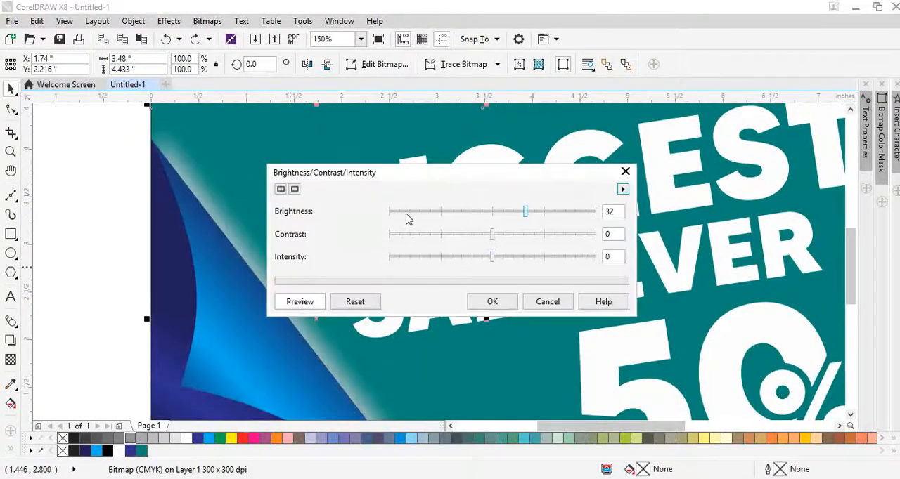
click(405, 212)
click(494, 301)
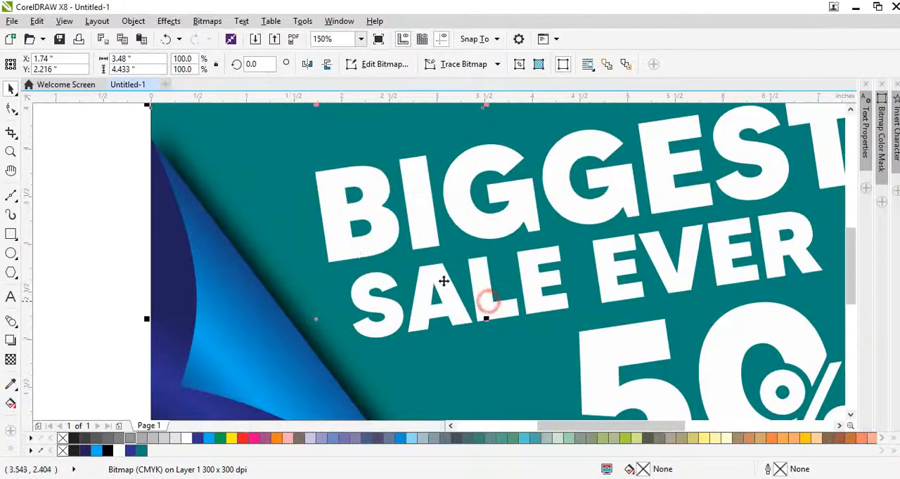
Nudge the shadow bitmap slightly left and scale it down to 96.7% towards the page's lower-left corner.
scroll(360, 258, down, 2)
scroll(258, 239, down, 1)
scroll(299, 236, up, 1)
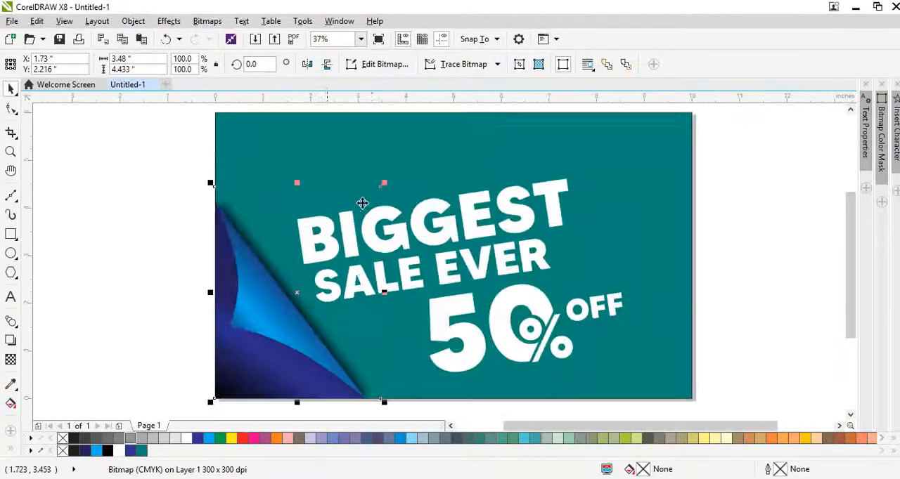
drag(384, 185, 379, 189)
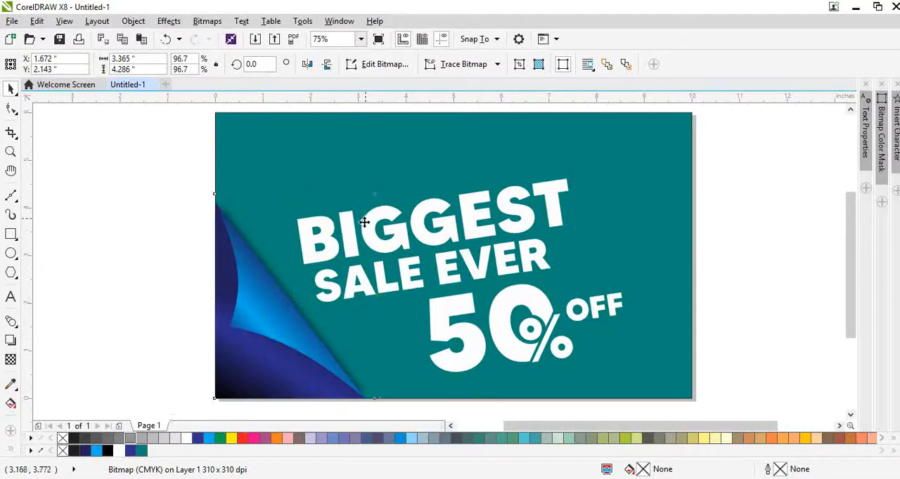
Group the shadow bitmap with the blue shapes in the lower-left corner.
scroll(220, 239, down, 1)
drag(171, 197, 317, 377)
key(ctrl+g)
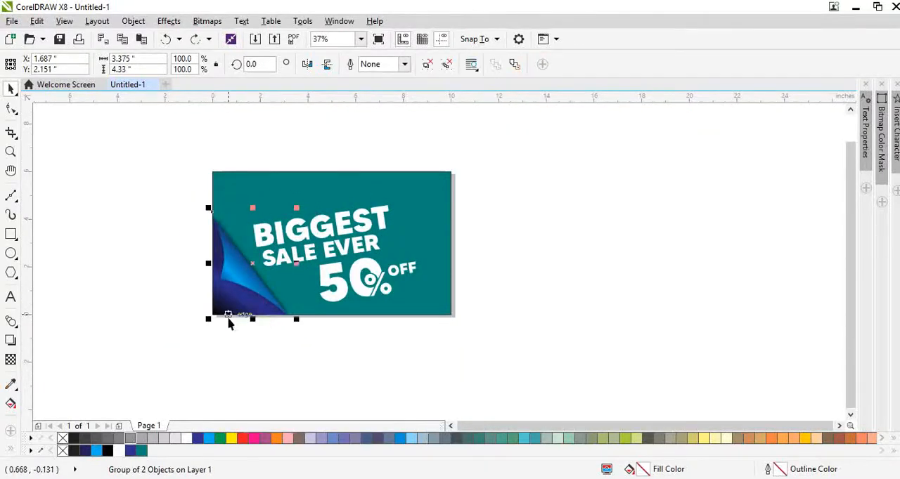
Place a copy of the corner group against the page's right and top edges, mirrored horizontally and vertically.
click(307, 65)
click(308, 65)
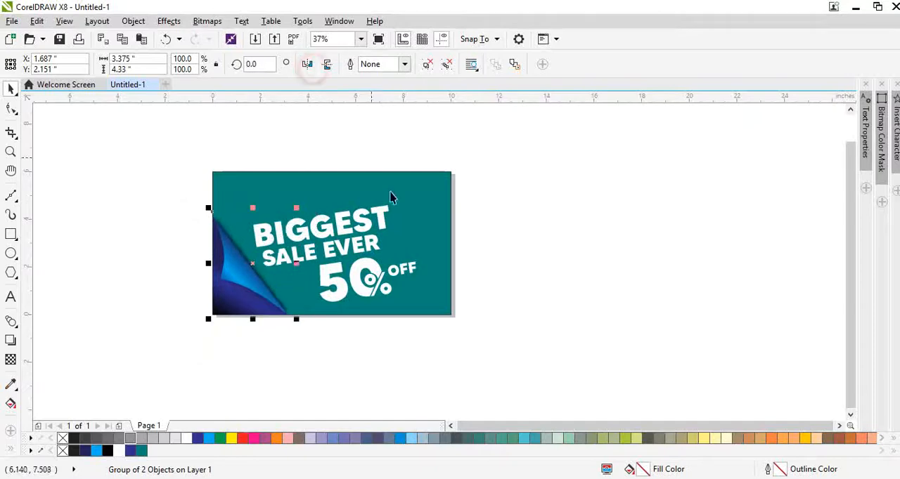
shift+click(410, 221)
key(r)
key(t)
click(485, 265)
click(369, 245)
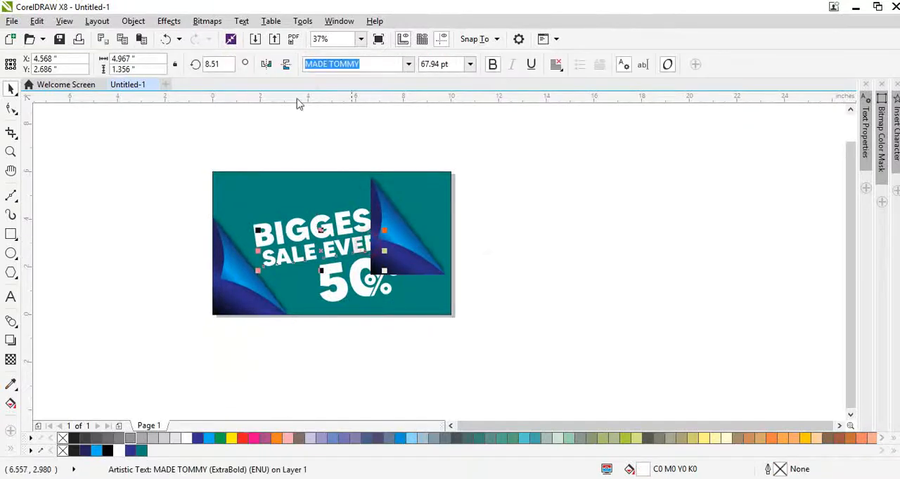
click(370, 184)
click(307, 65)
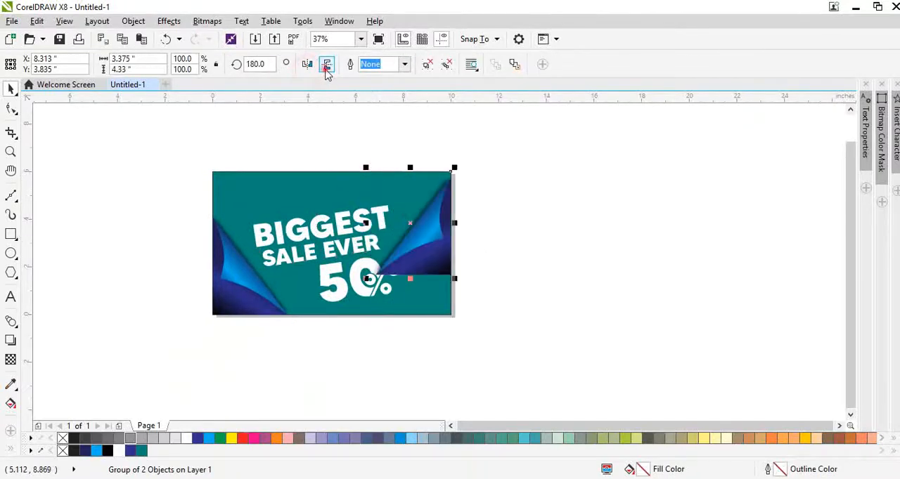
click(326, 65)
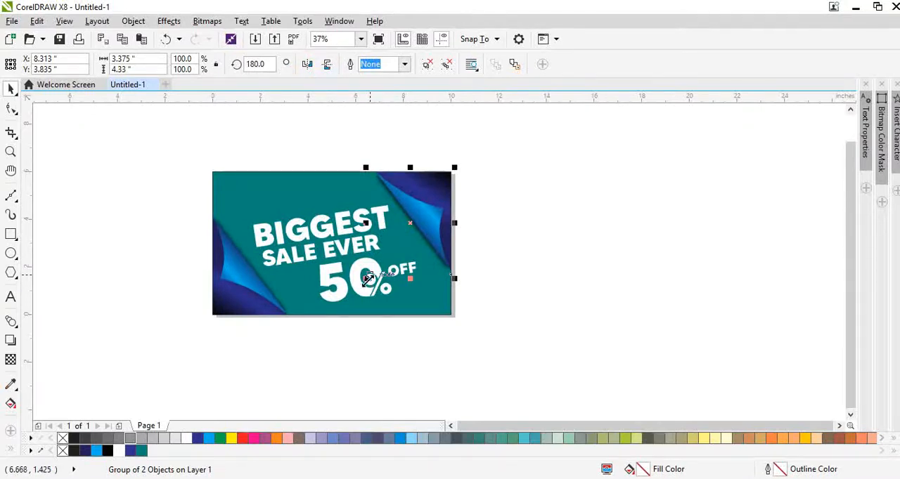
Scale the upper-right corner group down slightly, keeping it anchored in the page corner.
drag(368, 280, 379, 271)
shift+click(424, 313)
key(F4)
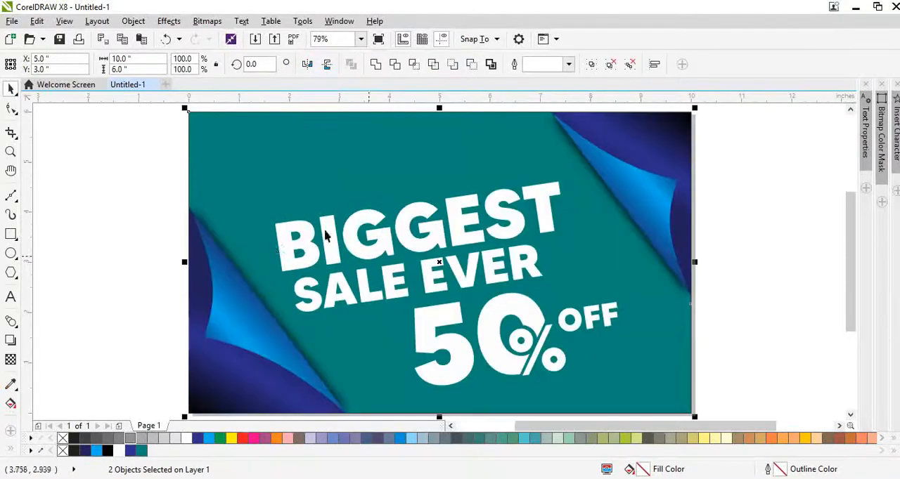
click(148, 327)
Fill the background rectangle with the dark blue (C:95 M:94 Y:12 K:16) sampled from the lower-left corner shape.
click(235, 183)
click(10, 384)
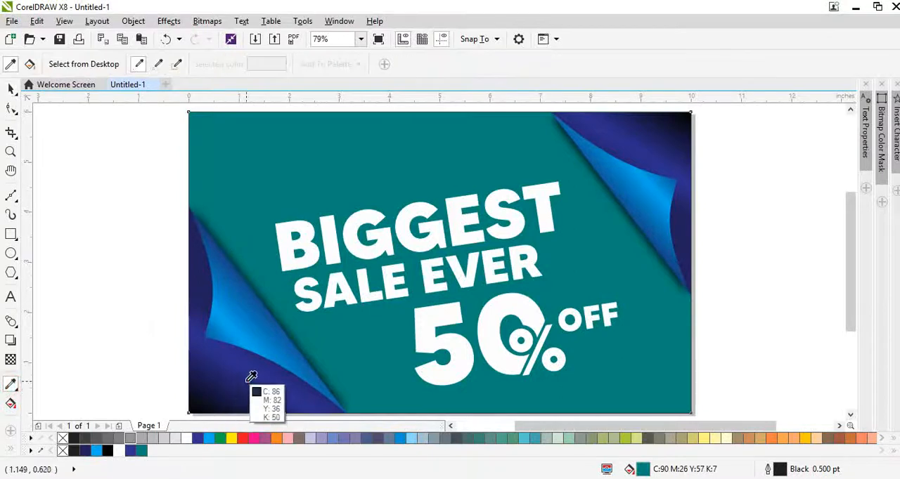
click(251, 377)
click(274, 187)
key(space)
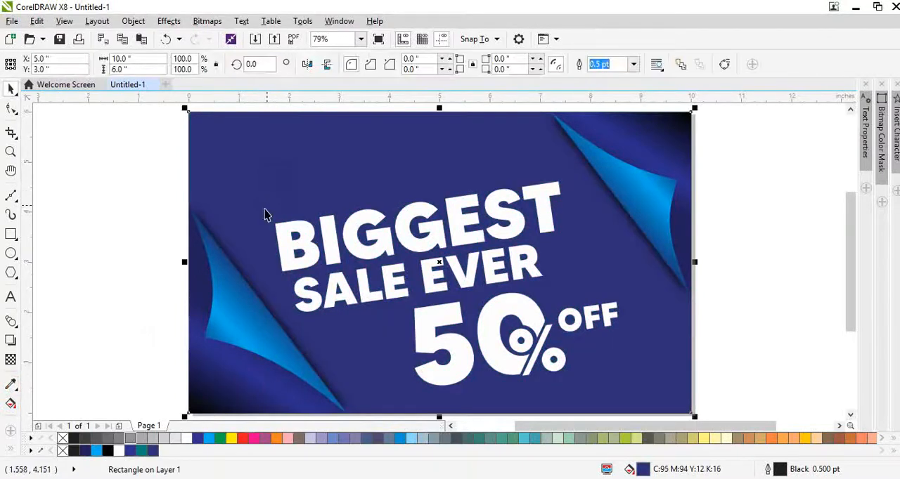
Give the background rectangle a diagonal linear fountain fill with a very dark navy start and a dark navy end.
key(g)
drag(348, 155, 440, 346)
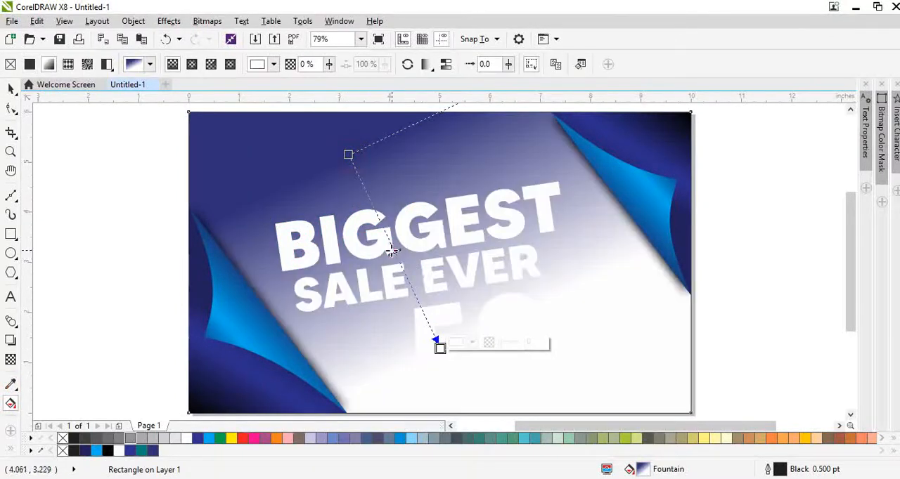
click(98, 452)
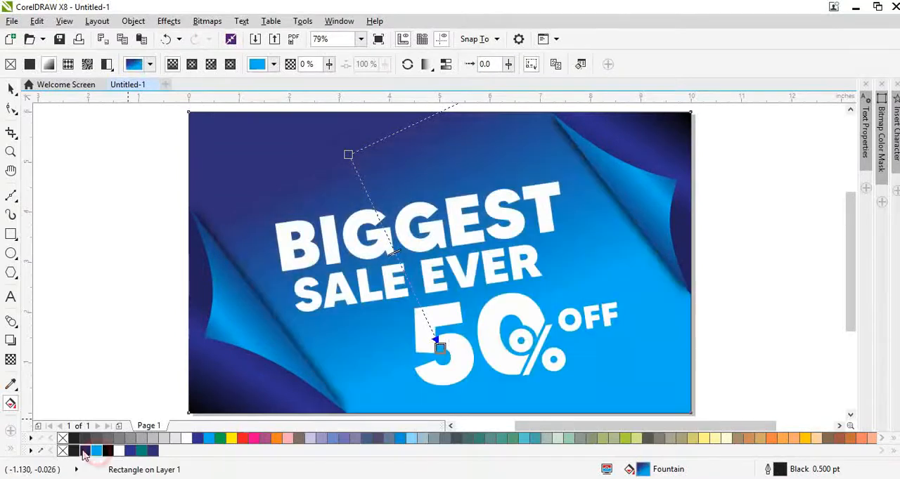
click(85, 452)
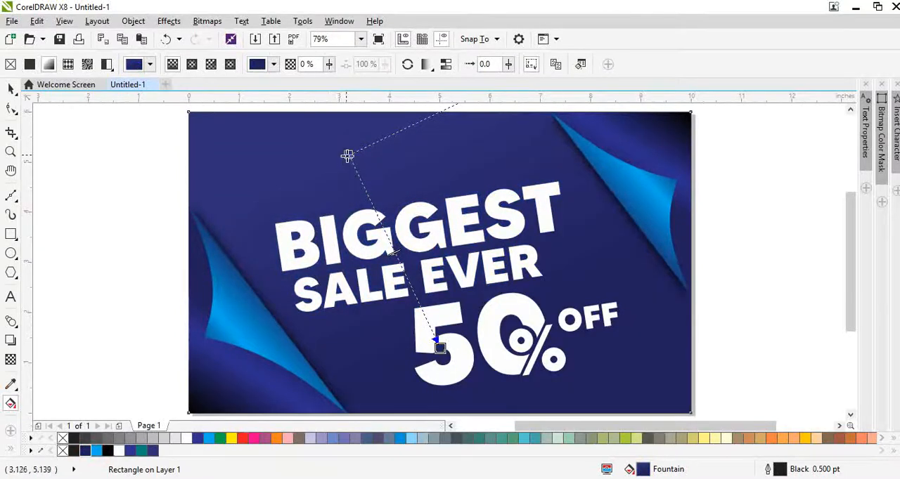
click(347, 155)
drag(82, 452, 119, 458)
click(132, 454)
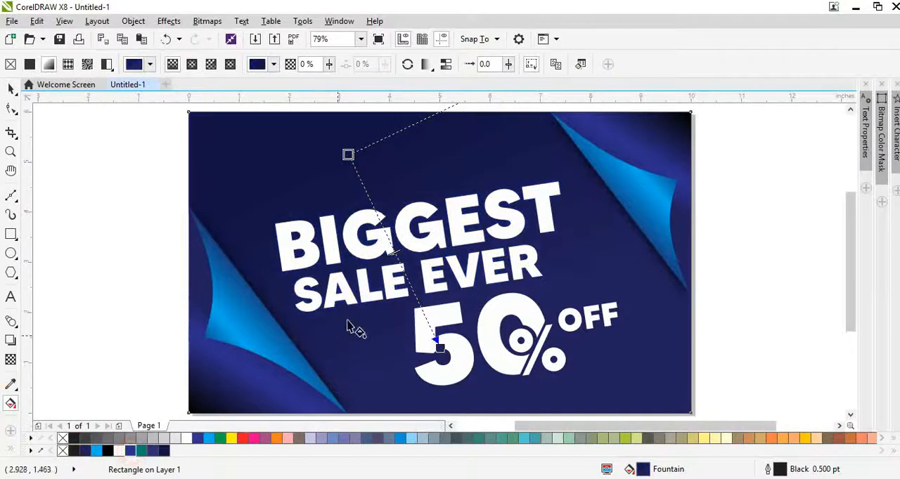
Add a brighter blue colour stop at 55% of the background gradient and set its end to dark navy.
click(397, 262)
click(131, 454)
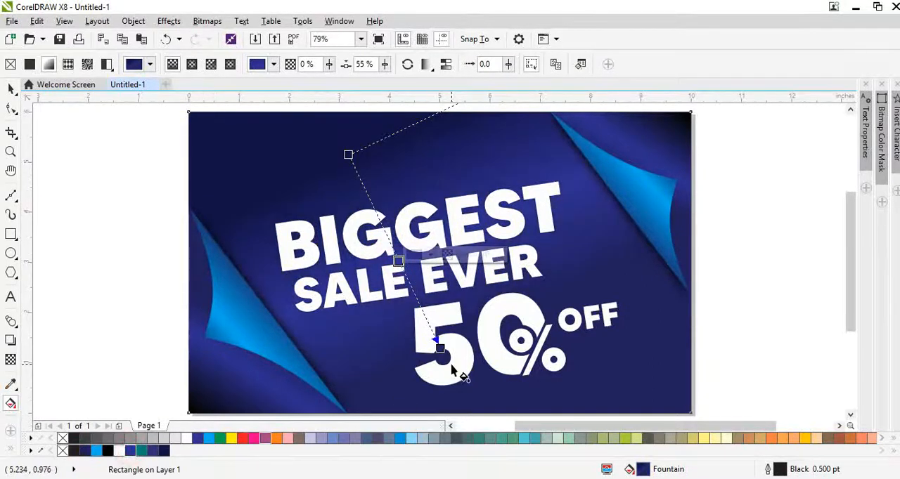
click(439, 347)
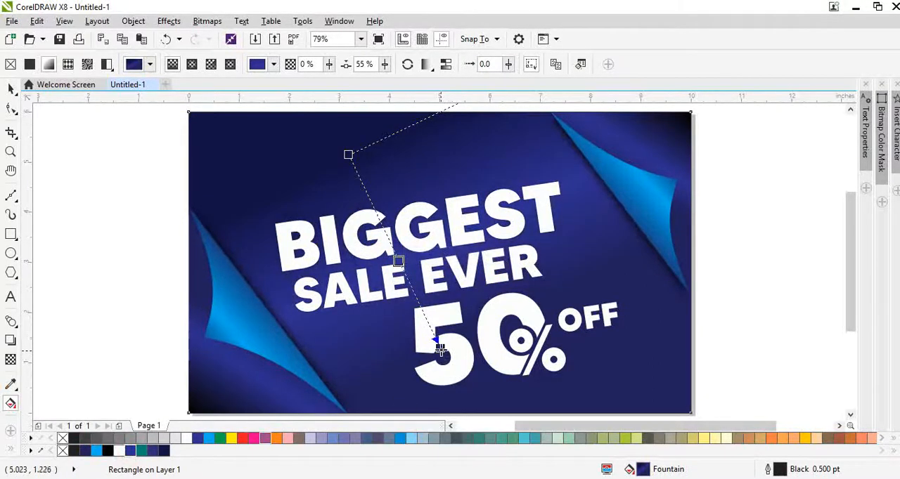
click(88, 452)
Stretch the background gradient diagonally so that its start and end points lie beyond the page's edges.
scroll(370, 226, down, 3)
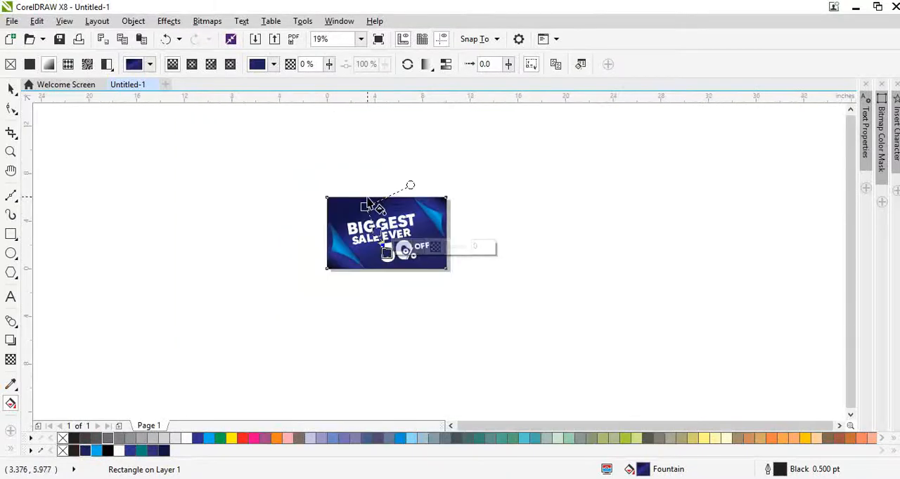
scroll(386, 253, up, 2)
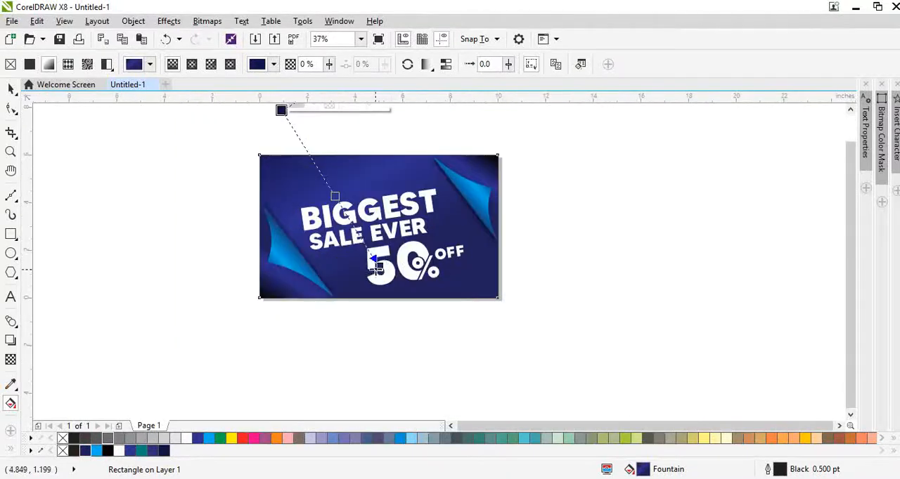
drag(375, 266, 447, 343)
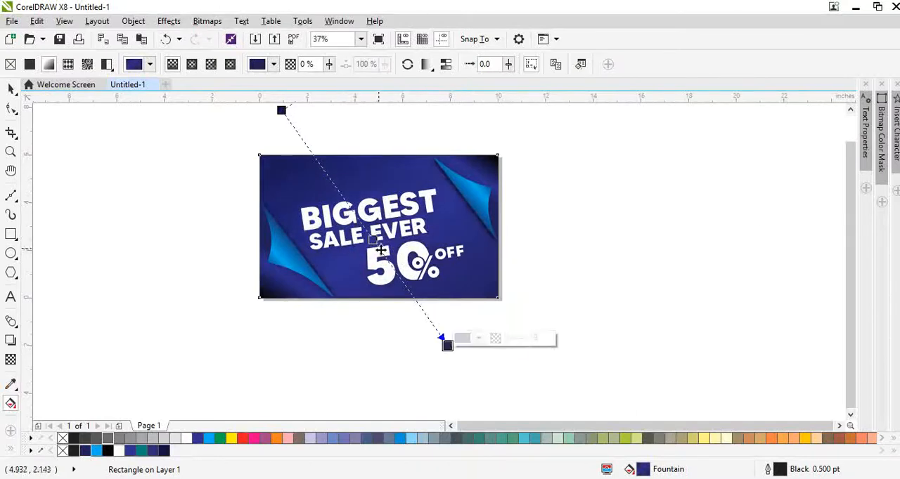
key(space)
scroll(367, 223, up, 2)
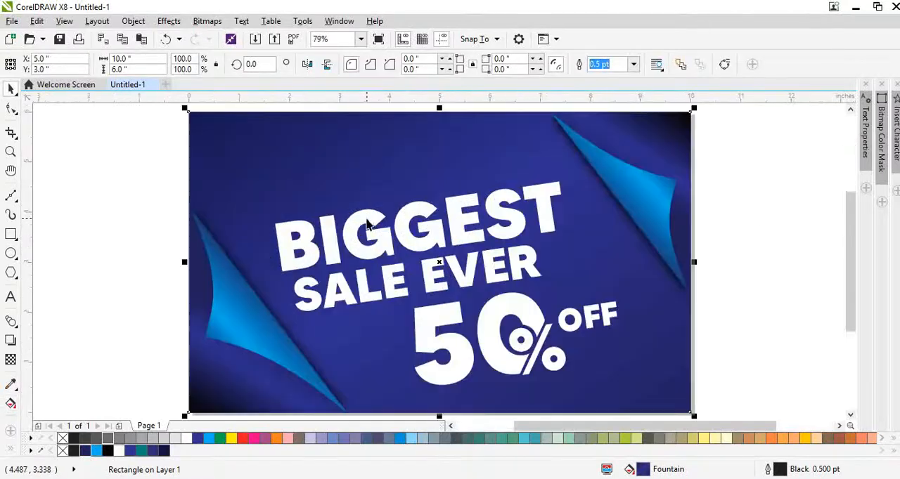
click(137, 308)
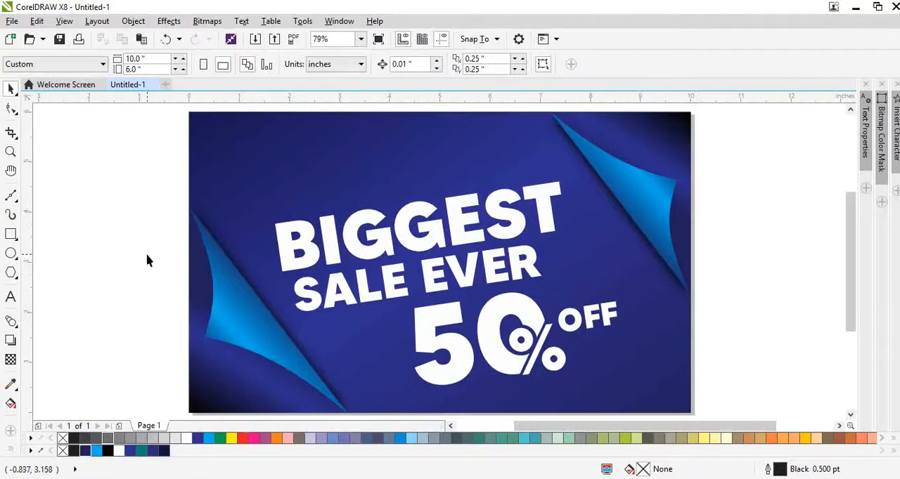
Give the word BIGGEST a linear fountain fill running from white at its T to teal at its B.
click(397, 256)
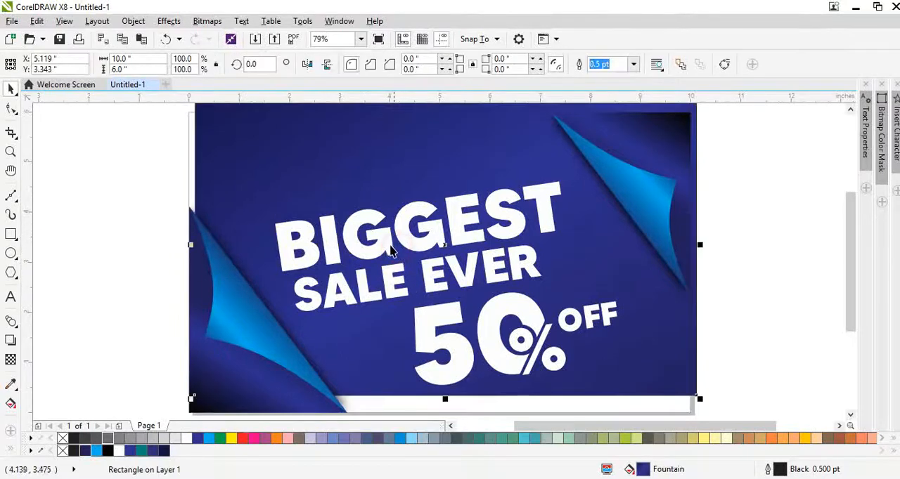
click(384, 237)
key(g)
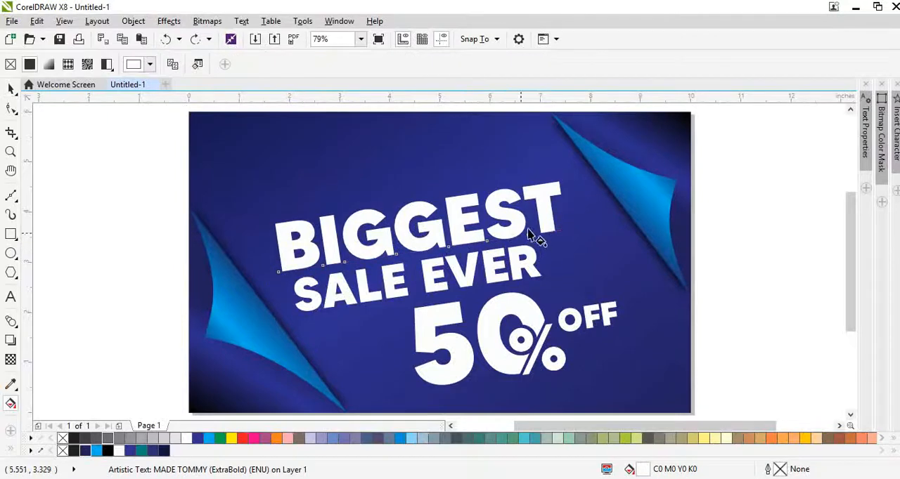
drag(540, 224, 269, 263)
click(153, 451)
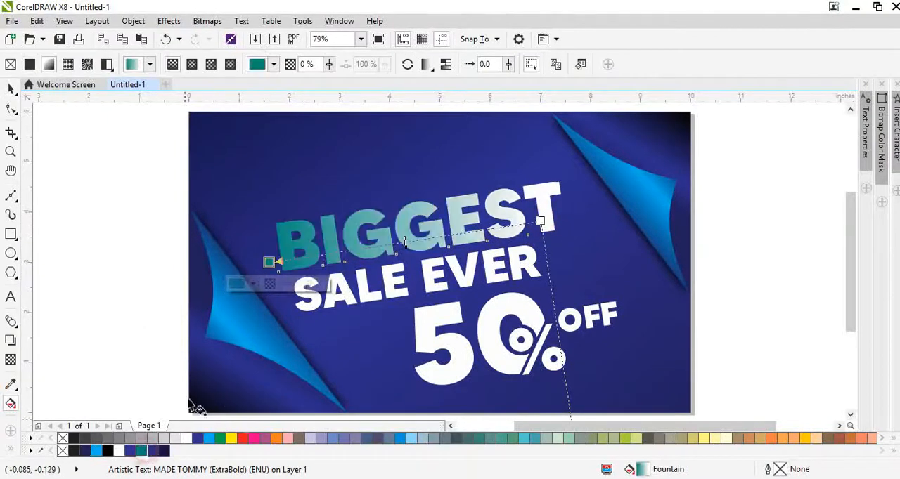
Stretch the BIGGEST gradient so that its teal end lies far beyond the page's left edge, leaving a paler tint.
click(270, 264)
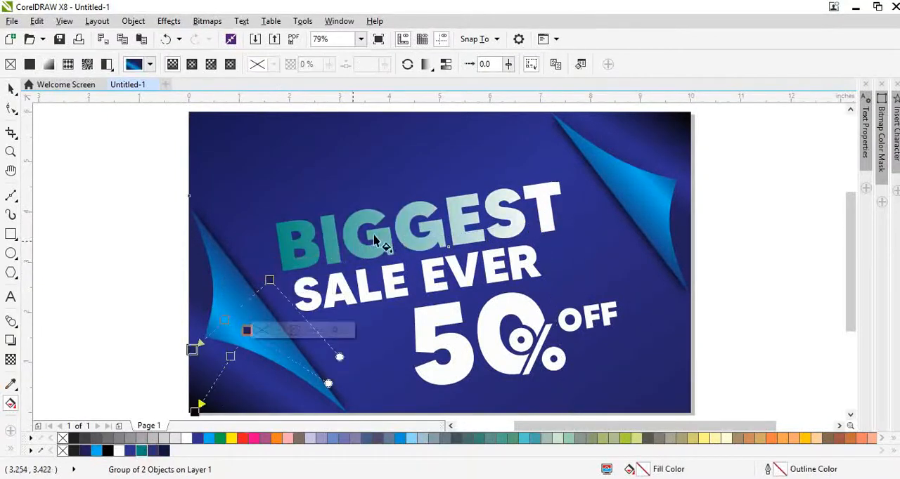
click(411, 226)
drag(269, 263, 3, 302)
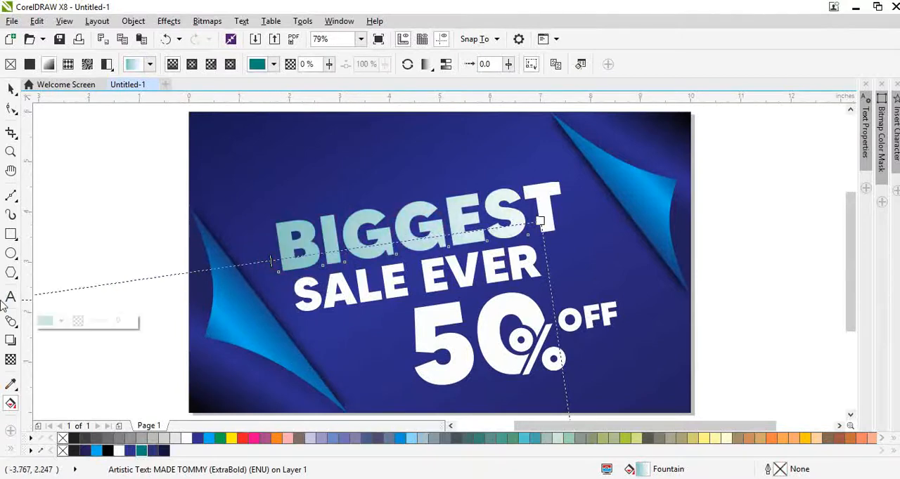
Repeat the white-to-teal gradient fill on the SALE EVER text and the 50 numerals.
key(space)
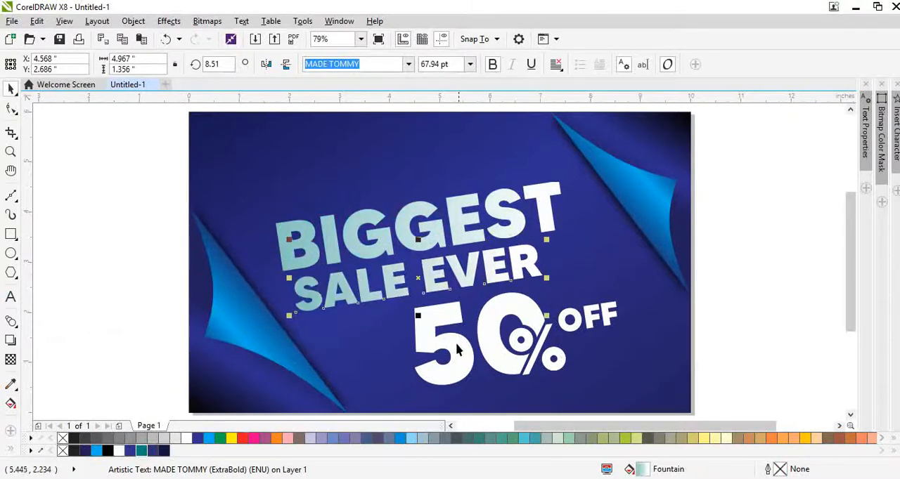
click(455, 344)
key(ctrl+r)
Move BIGGEST slightly up and SALE EVER slightly to the right, and group the two lines.
click(433, 278)
scroll(435, 237, up, 1)
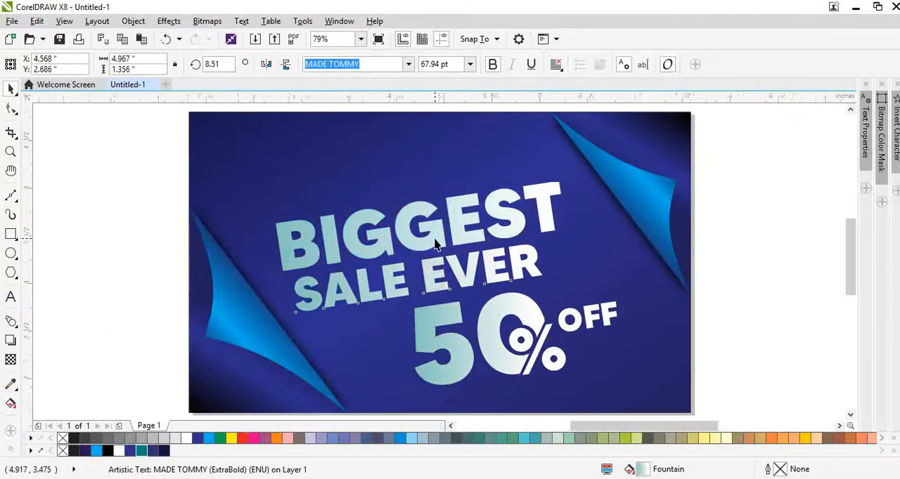
mouse_move(434, 238)
mouse_down()
mouse_move(440, 219)
mouse_move(436, 244)
mouse_up()
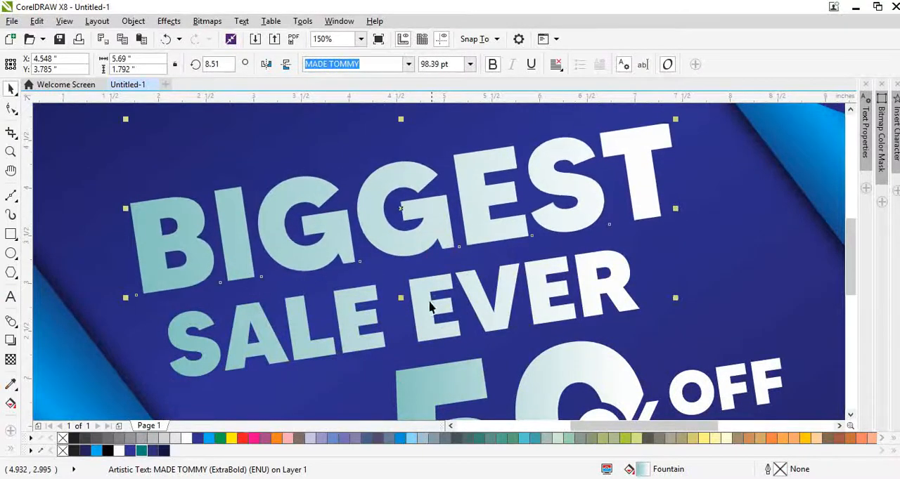
drag(429, 303, 434, 301)
shift+click(443, 224)
key(ctrl+g)
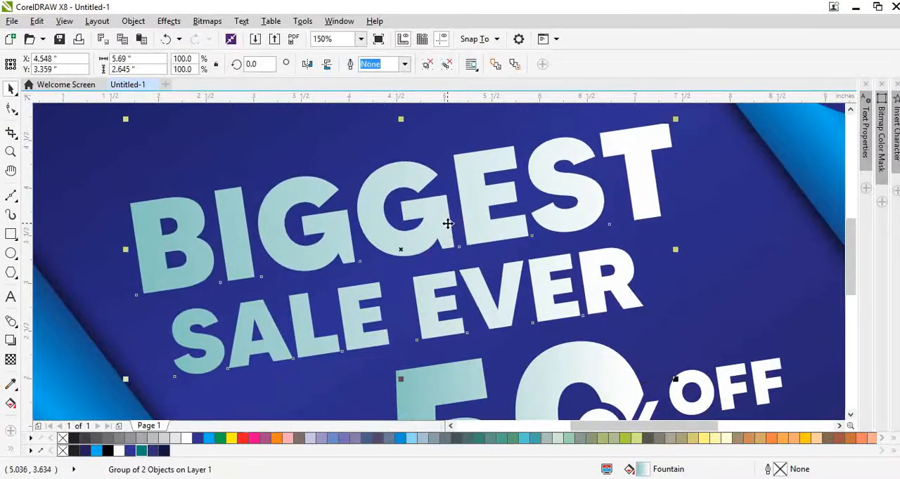
Place a slightly offset copy of the lettering group below and right of the original and fill it black (C75 M68 Y65 K90).
drag(448, 224, 452, 237)
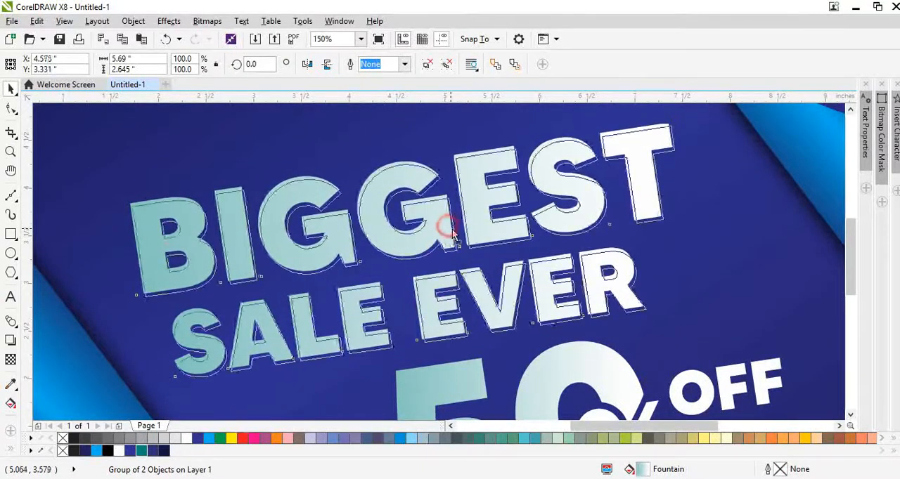
click(107, 451)
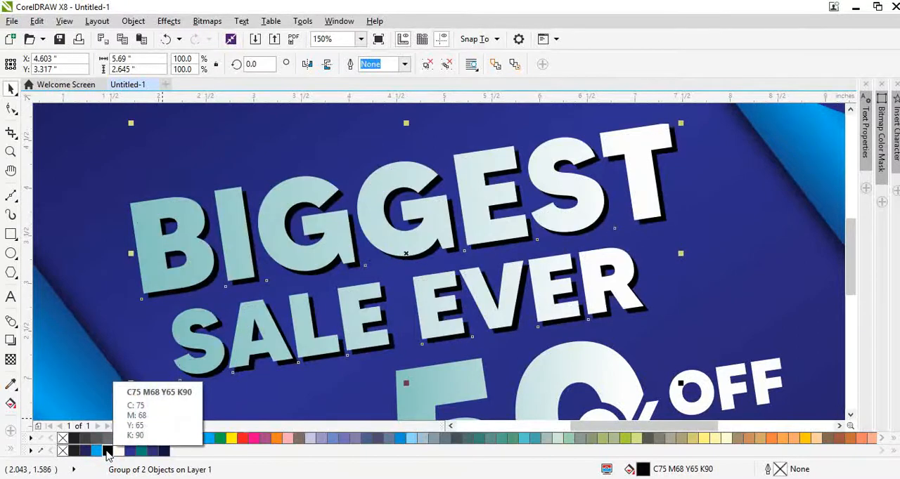
key(Down)
key(Right)
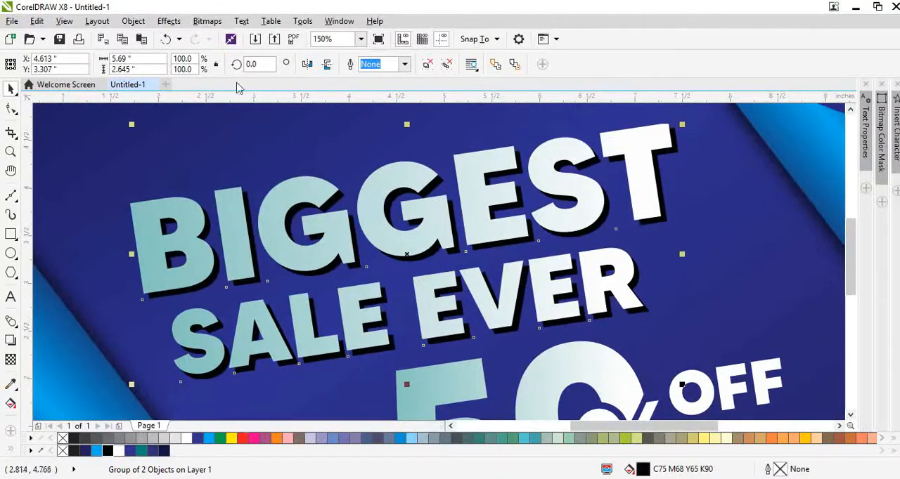
Convert the black lettering copy to a 300 dpi CMYK bitmap.
click(207, 21)
click(237, 38)
key(Return)
Apply Jaggy Despeckle to the black lettering bitmap with width and height 3.
click(206, 21)
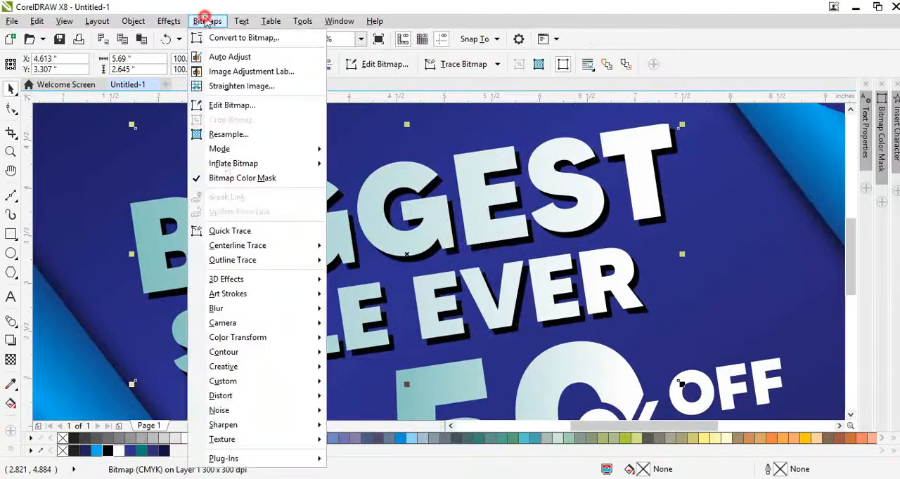
mouse_move(217, 308)
click(355, 337)
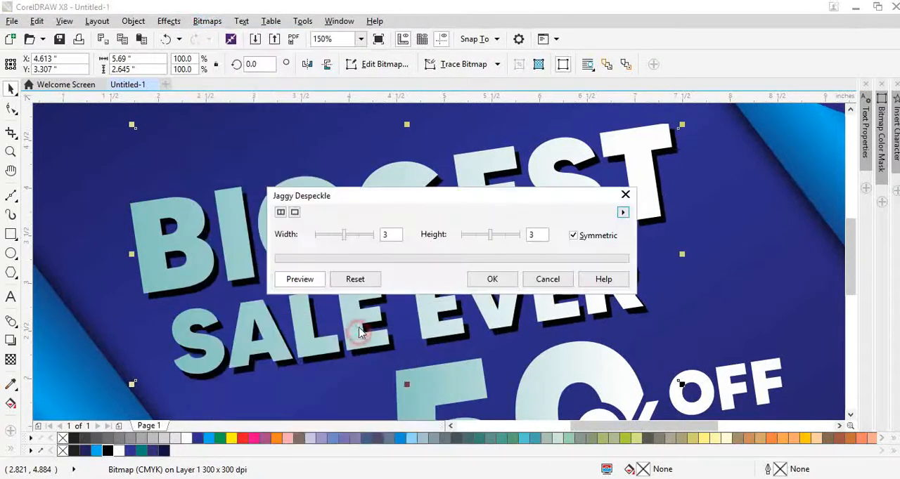
click(501, 280)
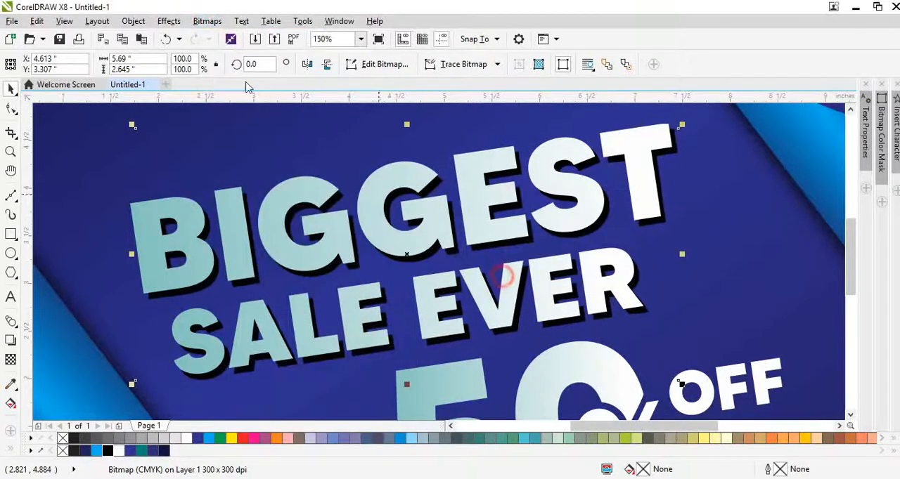
Soften the black lettering bitmap into a shadow with a Gaussian Blur of 9 pixels radius.
click(207, 22)
mouse_move(217, 310)
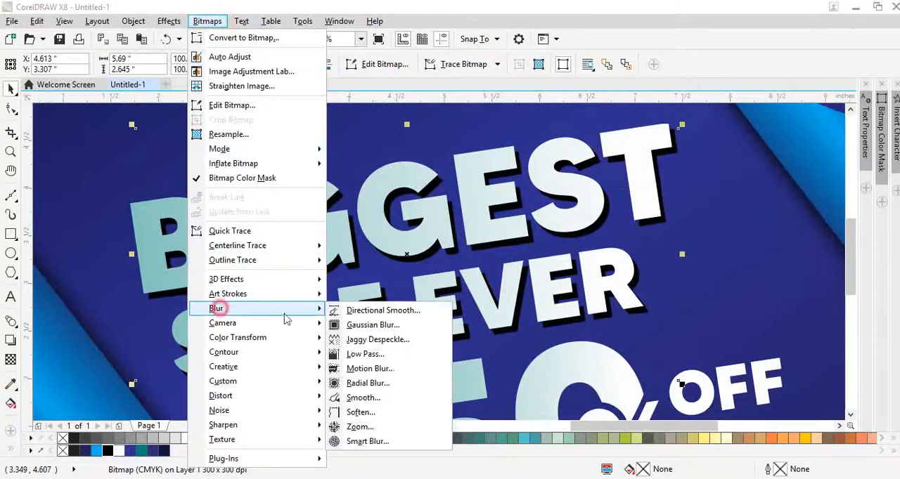
click(359, 325)
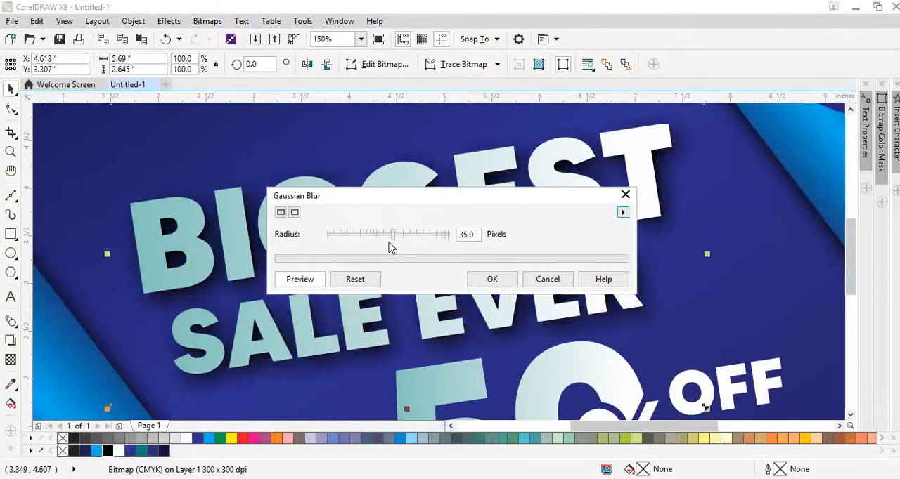
drag(392, 234, 373, 236)
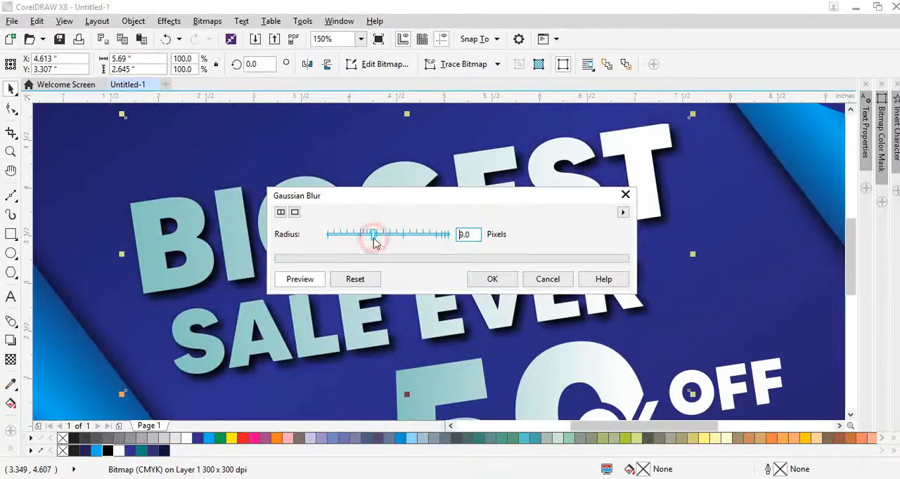
click(490, 279)
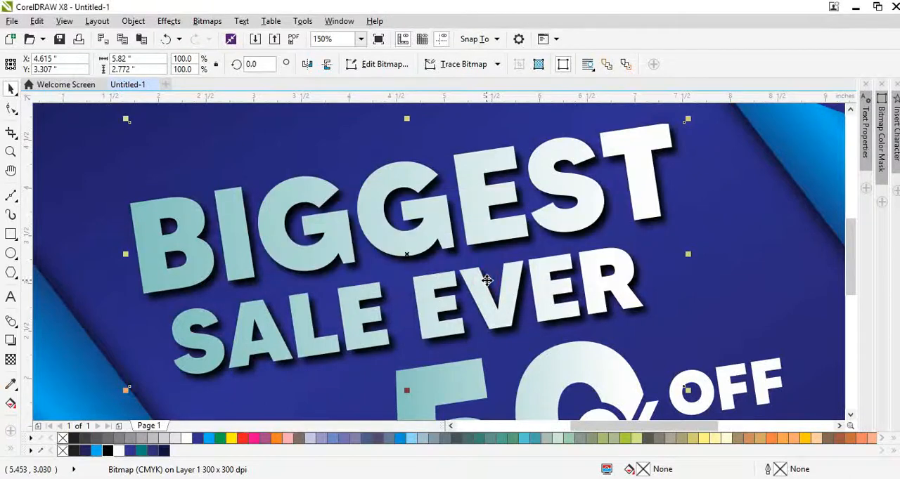
Break the word BIGGEST apart into single letters so that each letter carries its own gradient.
key(F4)
click(489, 168)
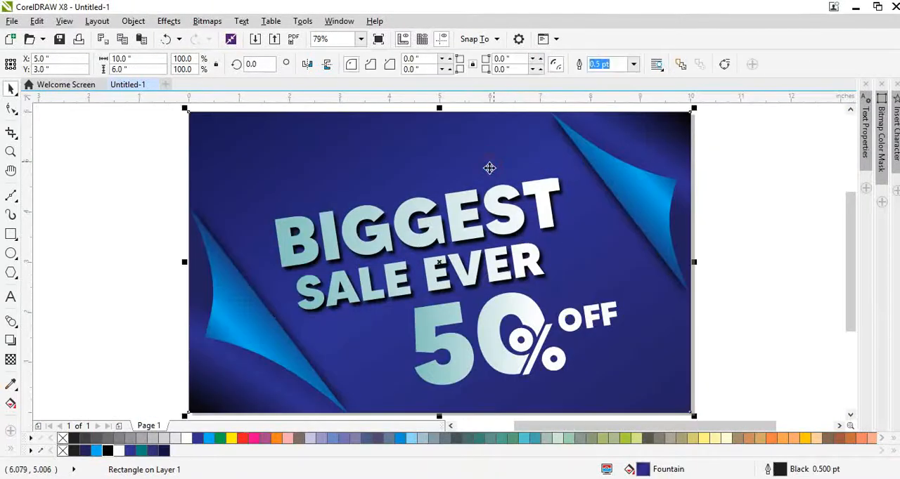
click(470, 227)
ctrl+click(496, 309)
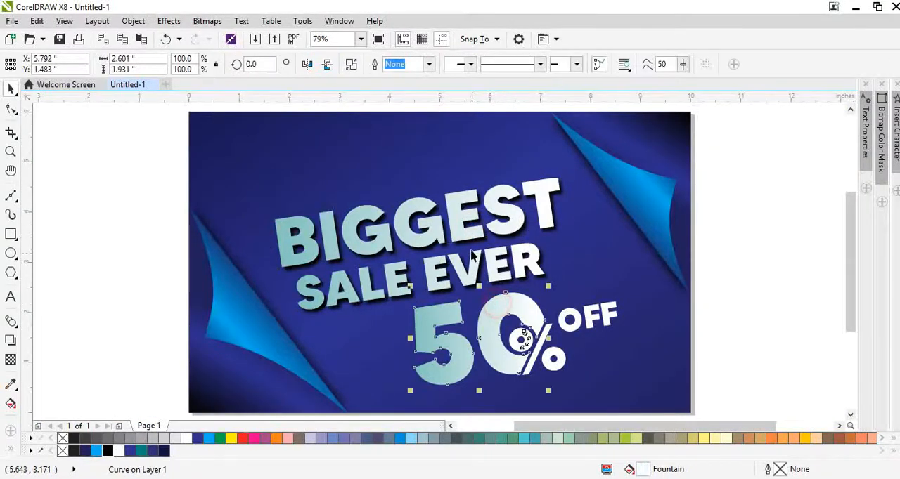
ctrl+click(471, 243)
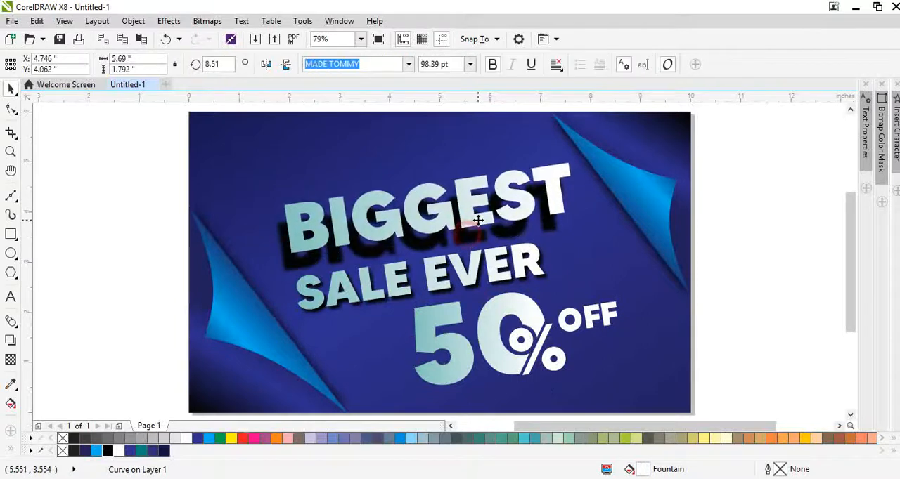
Break SALE EVER apart into words and single letters so that the gradient repeats in each letter.
click(470, 268)
scroll(407, 237, up, 2)
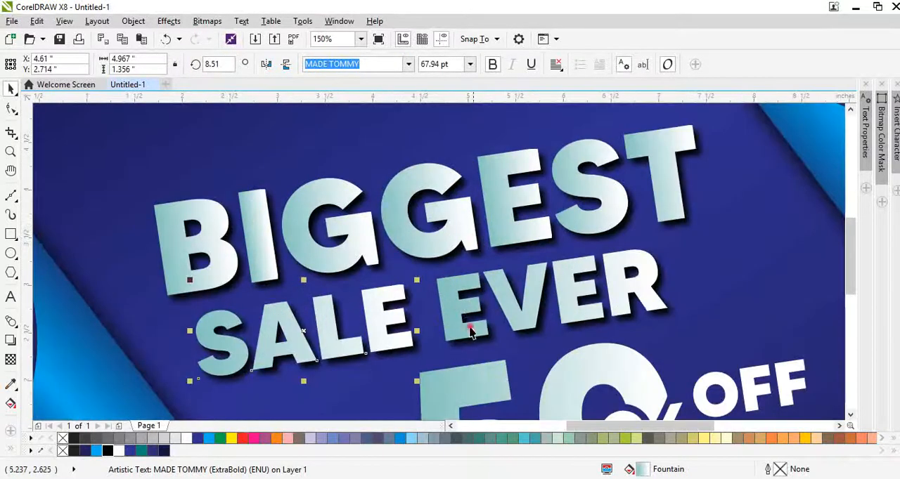
click(471, 330)
click(393, 344)
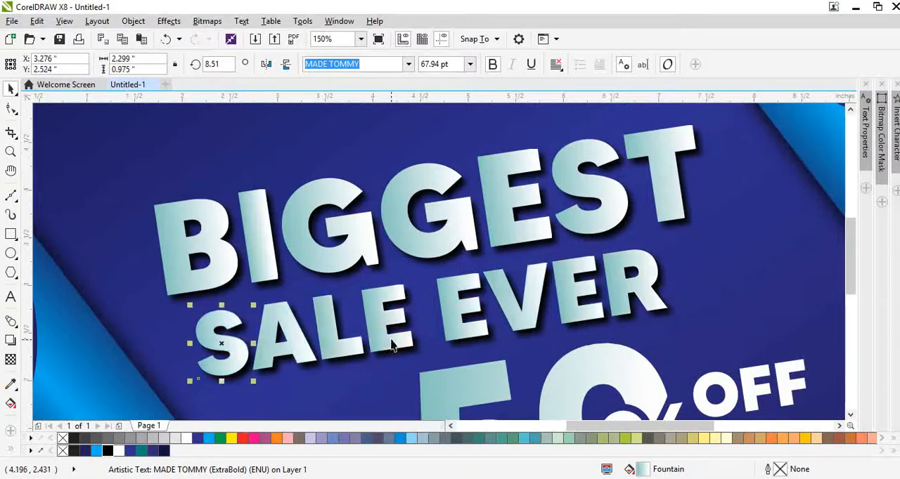
click(326, 263)
scroll(330, 262, down, 2)
Break the 50 curve apart so that the 5 and the 0 each carry their own gradient.
click(380, 177)
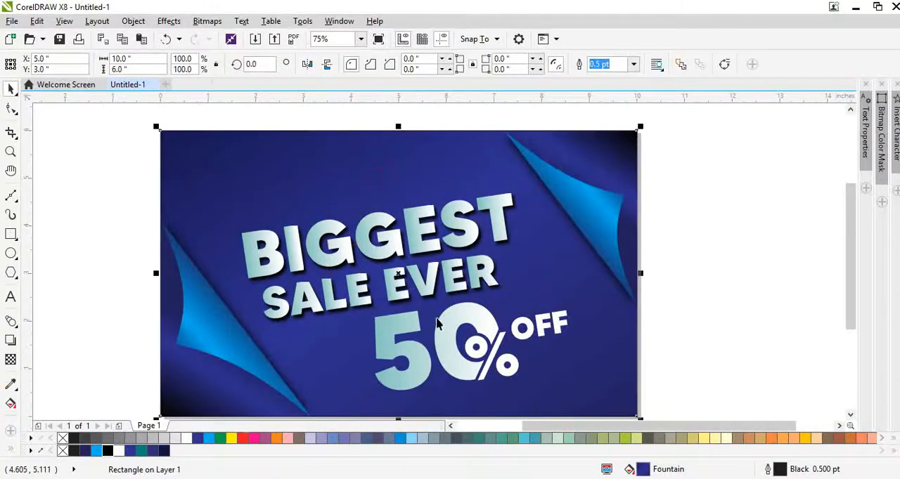
click(440, 346)
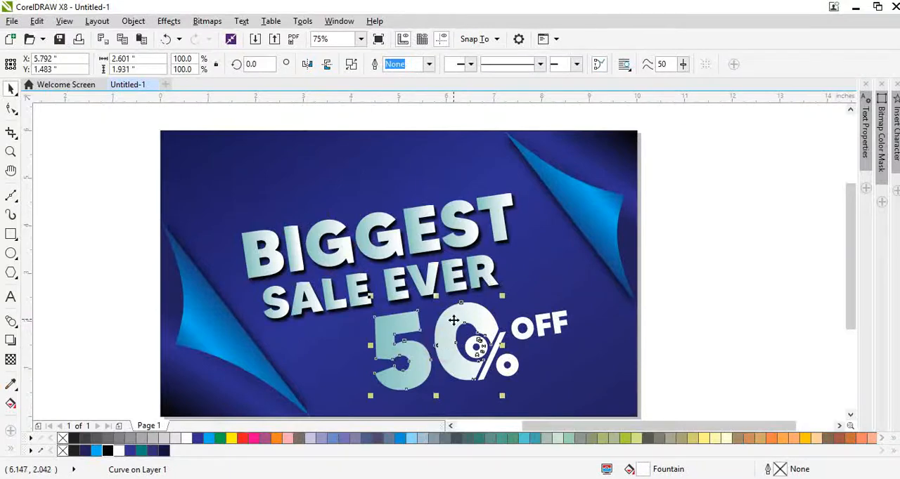
key(ctrl+k)
click(600, 369)
scroll(436, 362, up, 1)
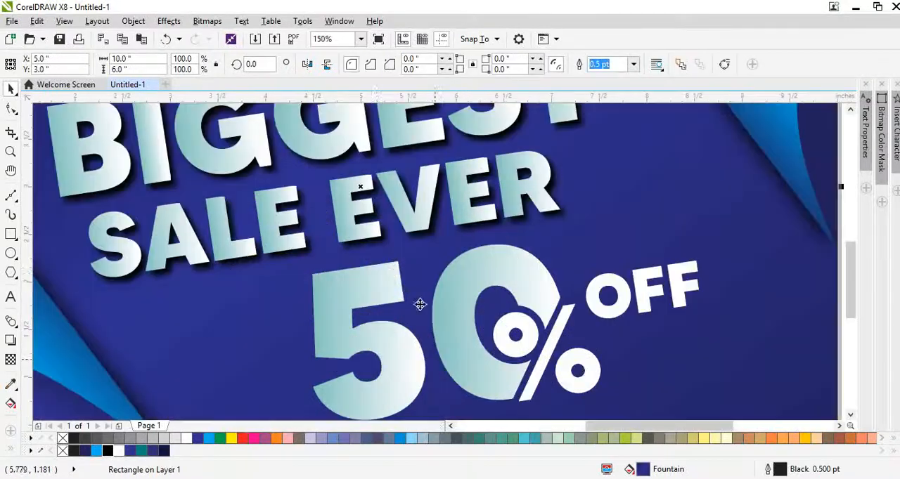
click(588, 202)
key(shift+F2)
click(699, 260)
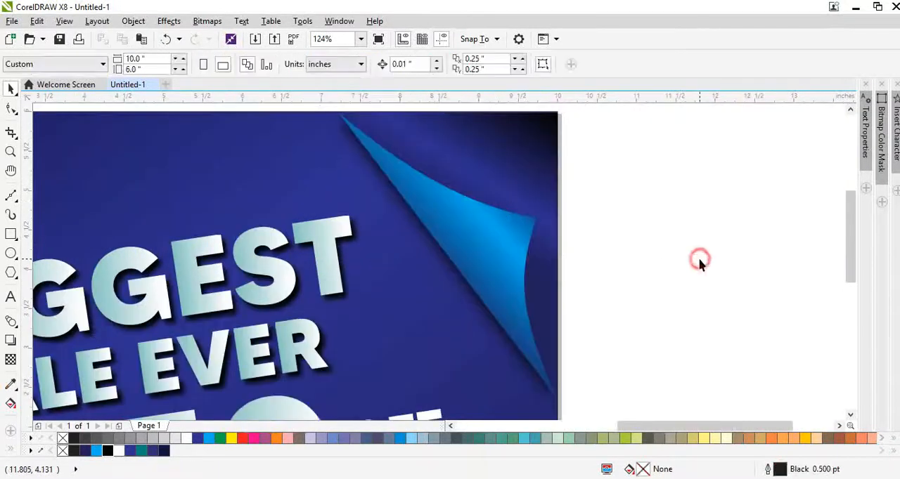
key(F4)
click(738, 294)
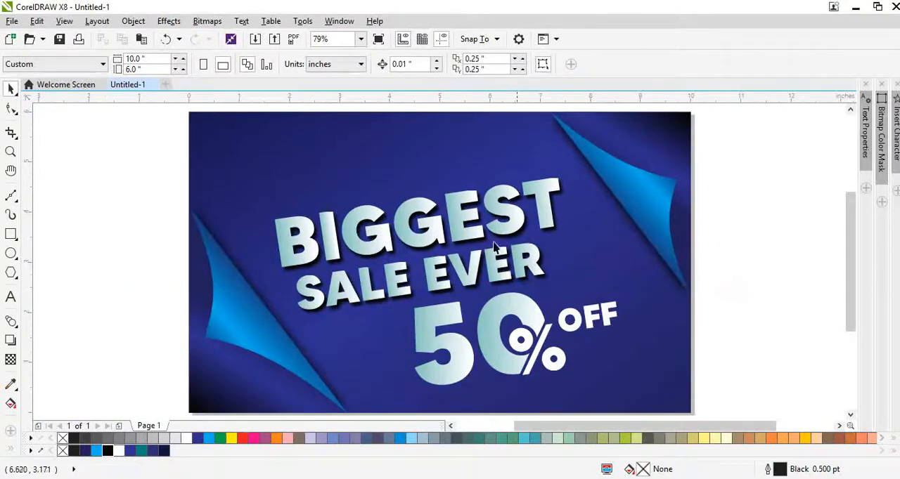
Draw a wavy three-node Bezier curve about 2 inches wide across the page's upper-left corner, starting just outside the left edge.
scroll(487, 274, down, 1)
scroll(422, 203, up, 2)
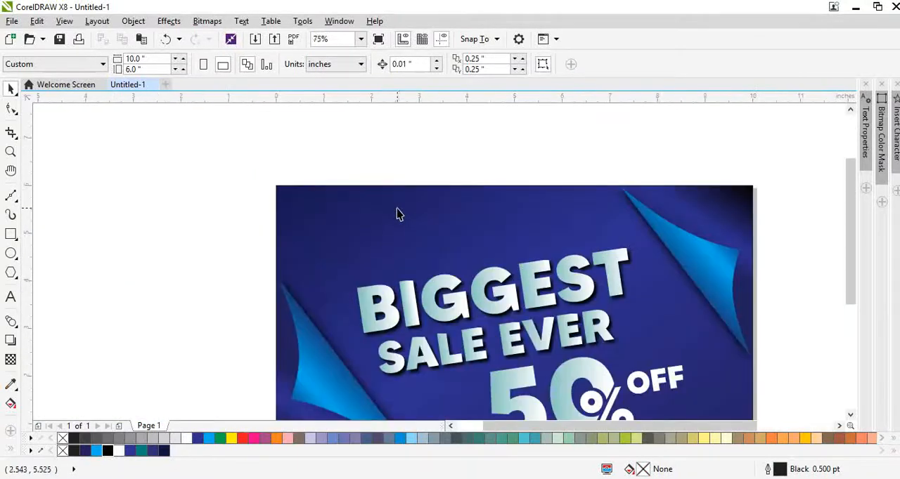
click(10, 200)
click(145, 211)
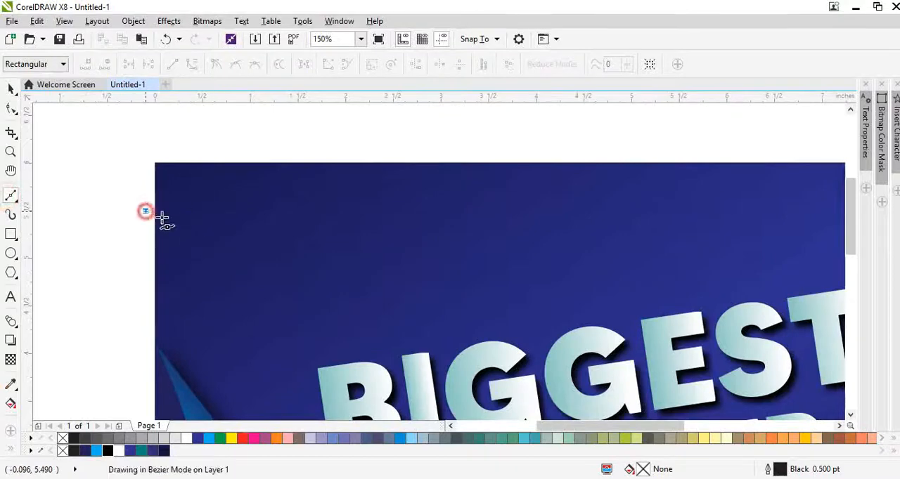
drag(250, 219, 331, 258)
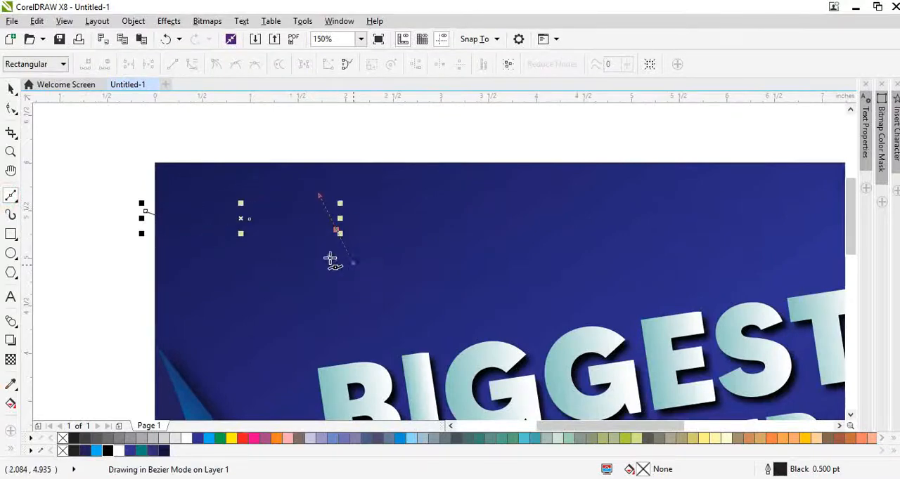
Delete the middle node of the wavy curve in the upper-left corner.
key(space)
key(F10)
drag(231, 202, 297, 263)
key(Delete)
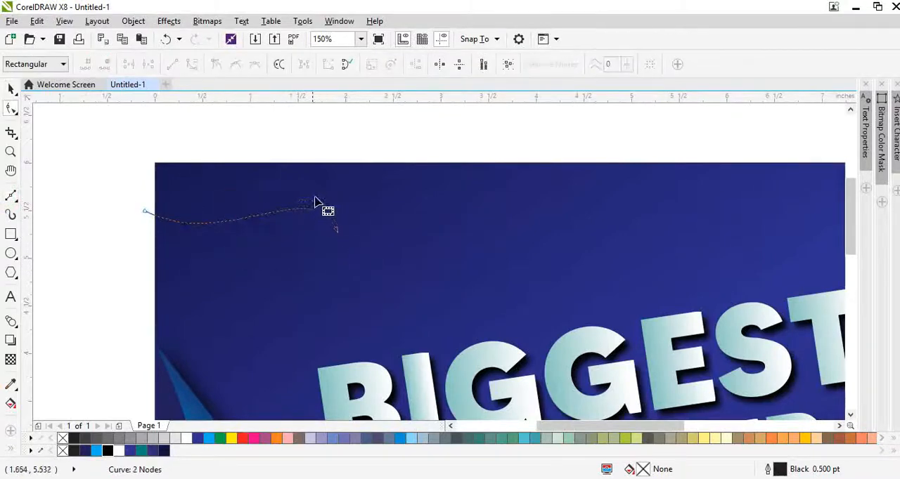
Reshape the curve into a stronger S-bend by pulling its start handle lower and its end handle toward the curve's middle.
drag(315, 201, 366, 254)
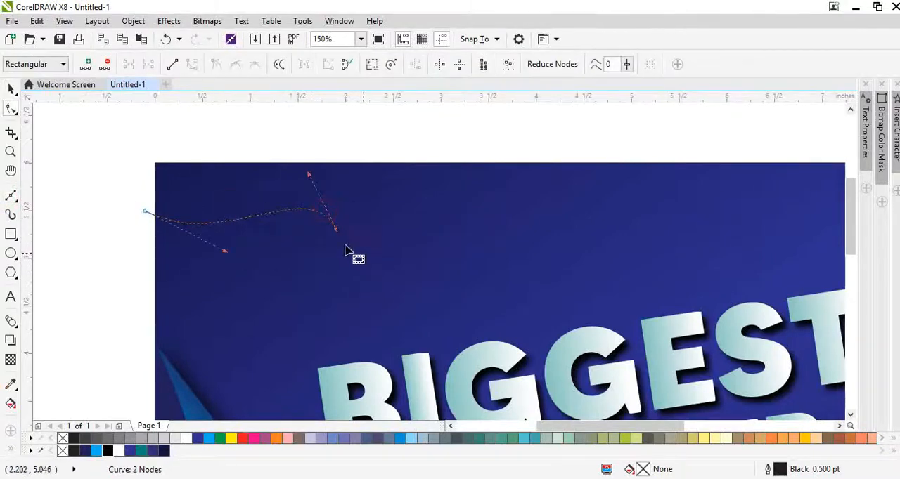
click(222, 256)
drag(270, 178, 367, 268)
drag(224, 252, 218, 278)
drag(309, 175, 239, 166)
key(space)
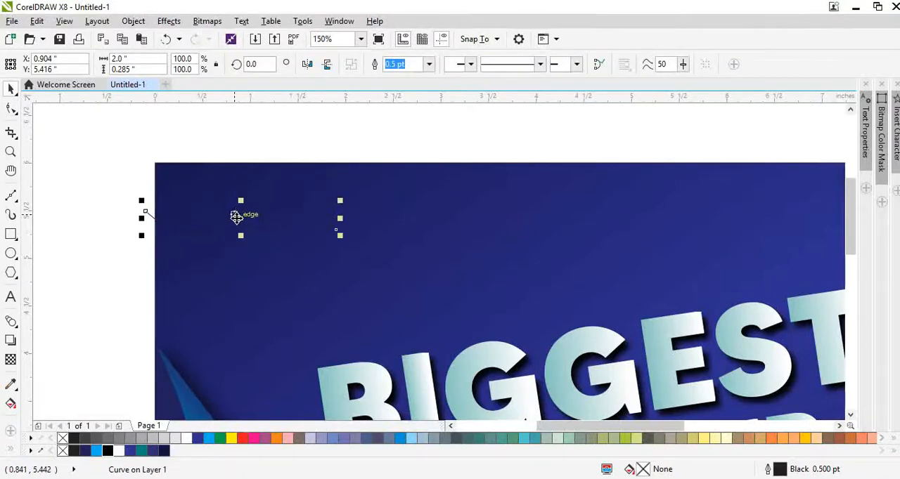
Duplicate the wavy curve upward at even spacing until there are four stacked curves, and select all four.
drag(240, 218, 241, 194)
right_click(242, 194)
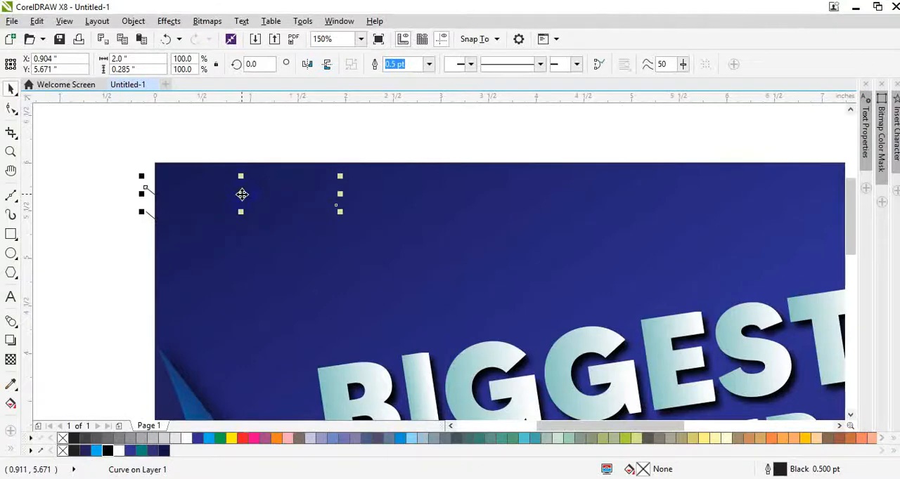
key(ctrl+r)
key(ctrl+r)
scroll(251, 209, down, 1)
drag(162, 144, 414, 292)
scroll(307, 243, up, 1)
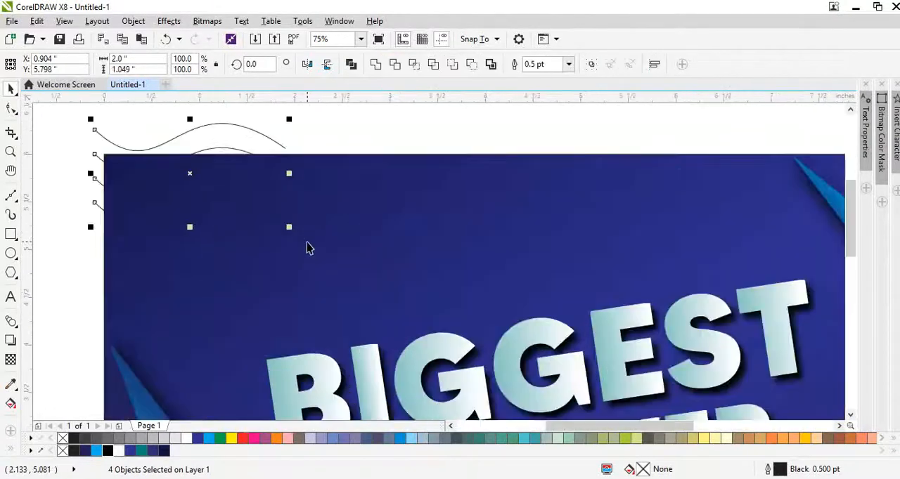
Give the four wavy curves a 2 pt outline and colour it medium blue, C100 M65 Y16 K21.
key(F12)
text(2)
key(Return)
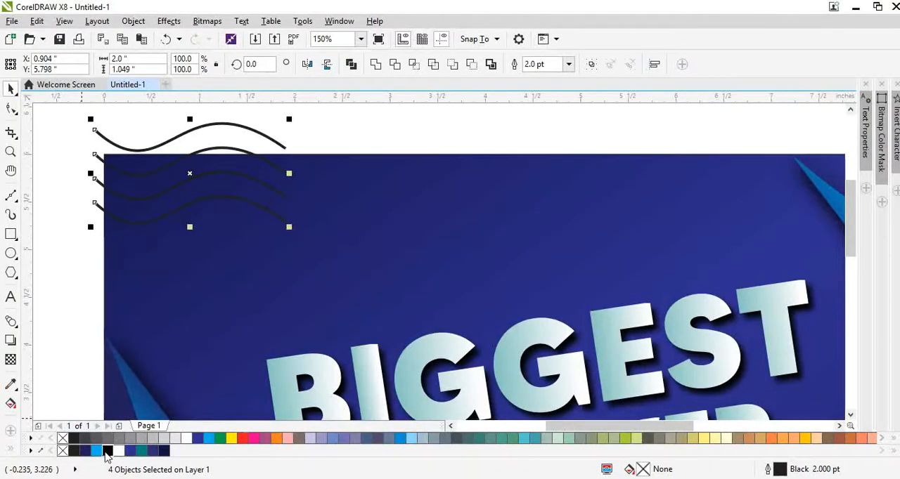
right_click(140, 451)
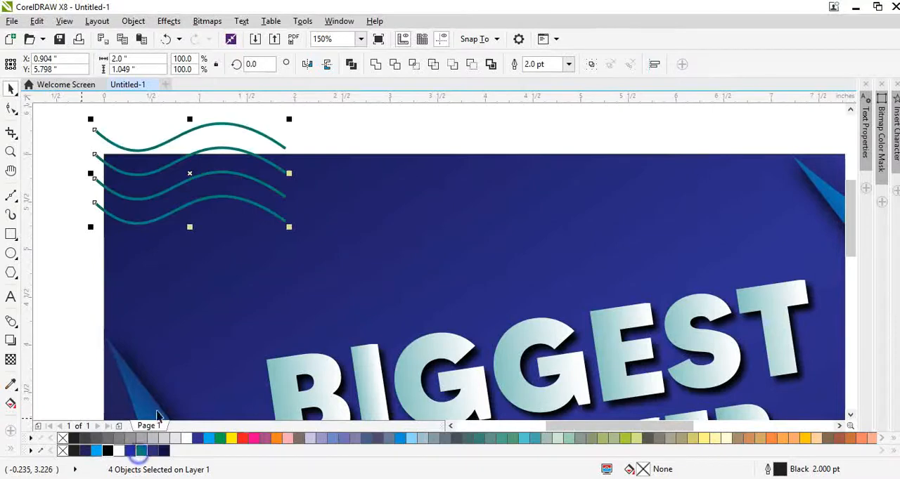
right_click(83, 451)
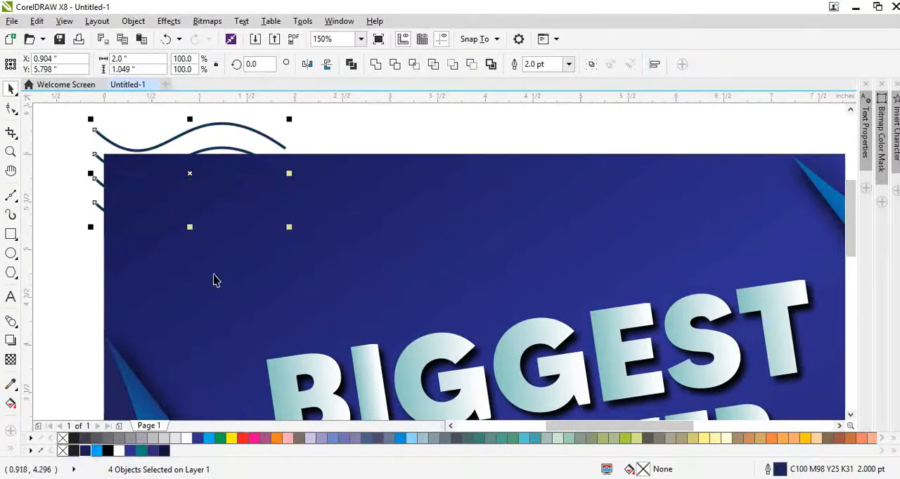
right_click(95, 451)
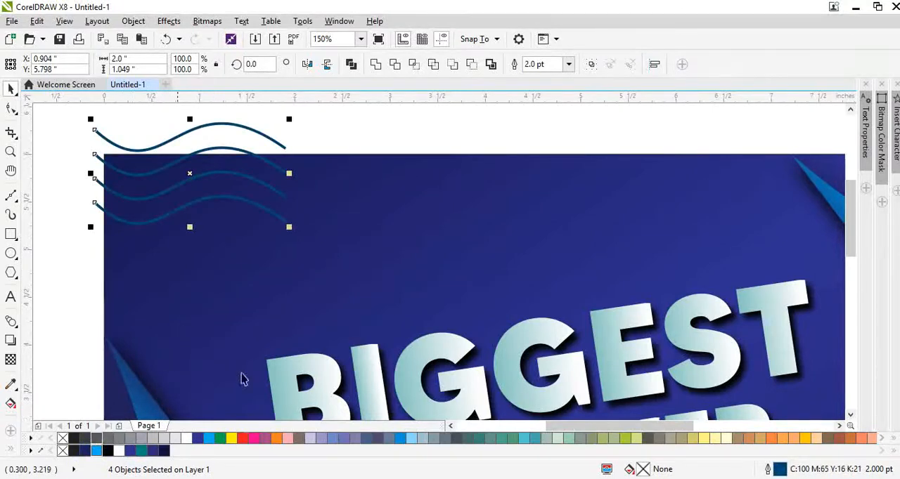
Group the four wavy curves, rotate the group about 37 degrees, and move it slightly right within the page's upper-left corner.
key(ctrl+g)
scroll(262, 204, down, 2)
click(266, 194)
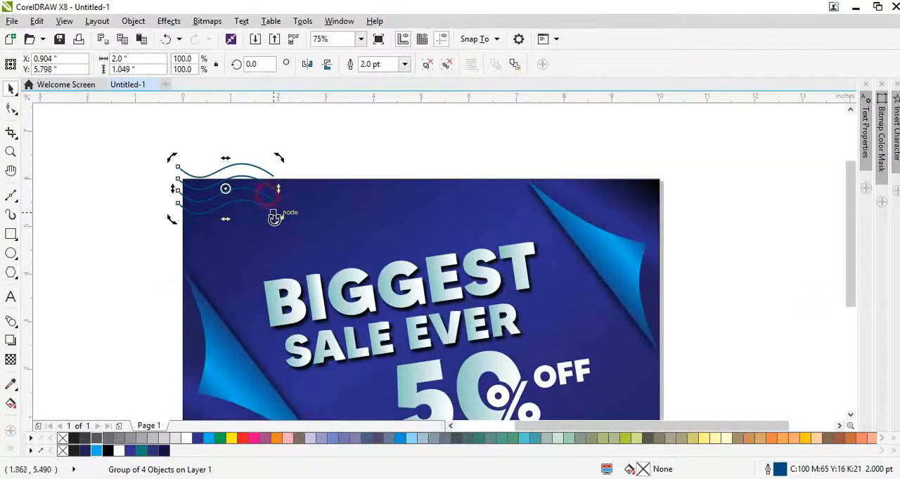
drag(278, 218, 281, 174)
click(241, 183)
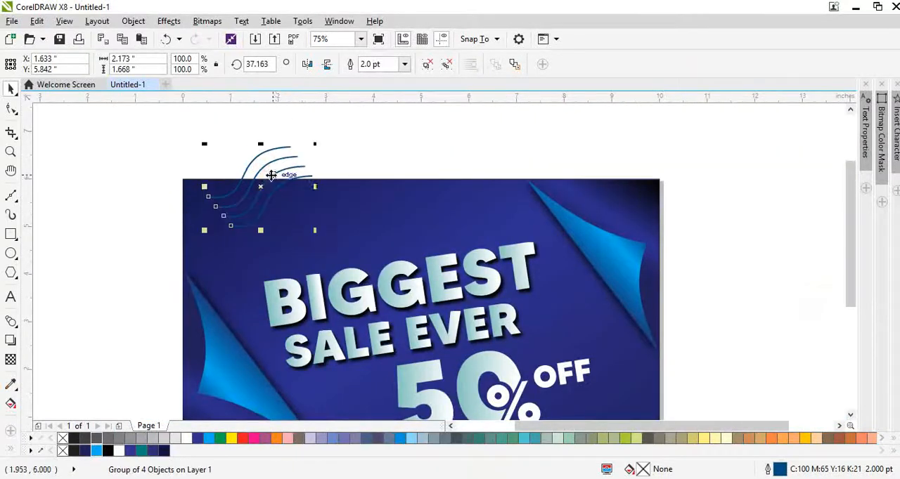
PowerClip the rotated group of wavy lines inside the dark blue background rectangle.
right_click(261, 169)
click(305, 141)
click(334, 216)
key(F4)
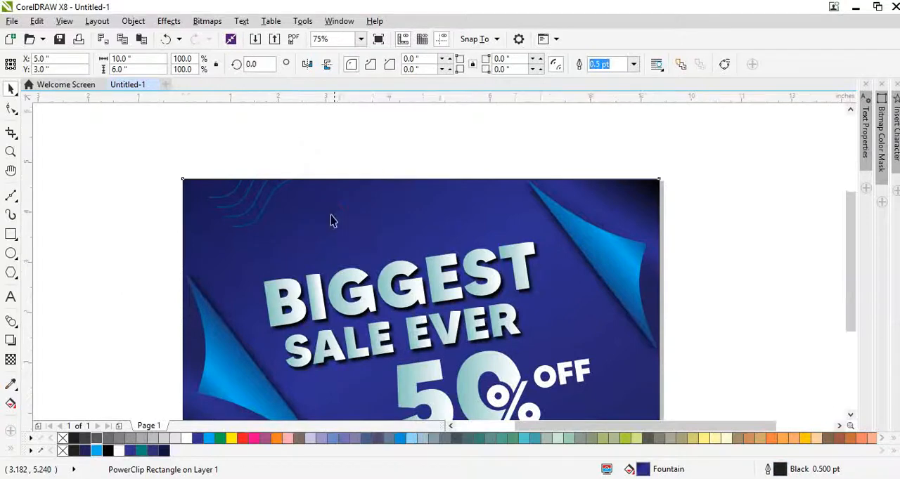
Duplicate the clipped wavy-line group down and left, partly over the page's left edge, at X 0.129, Y 4.681 inches.
ctrl+click(258, 143)
drag(257, 141, 215, 257)
scroll(214, 139, up, 5)
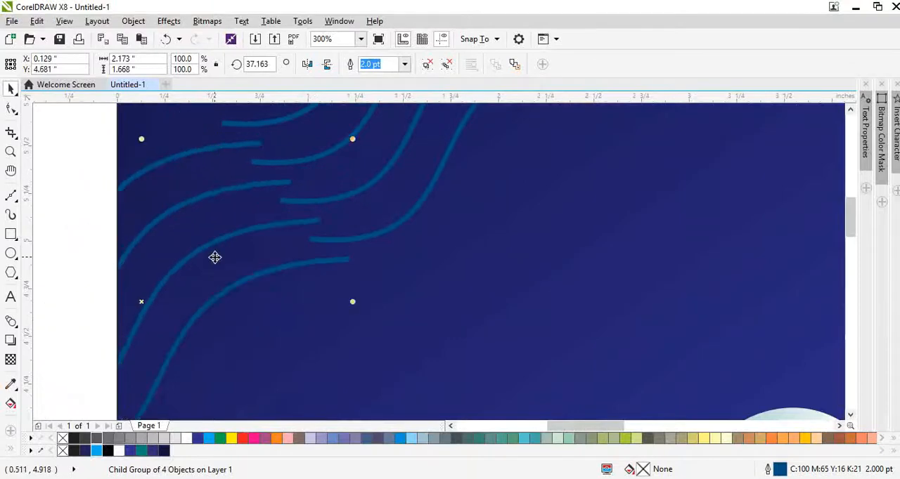
Select both wavy-line groups and copy them to the banner's lower-right corner.
scroll(242, 248, down, 2)
ctrl+shift+click(281, 225)
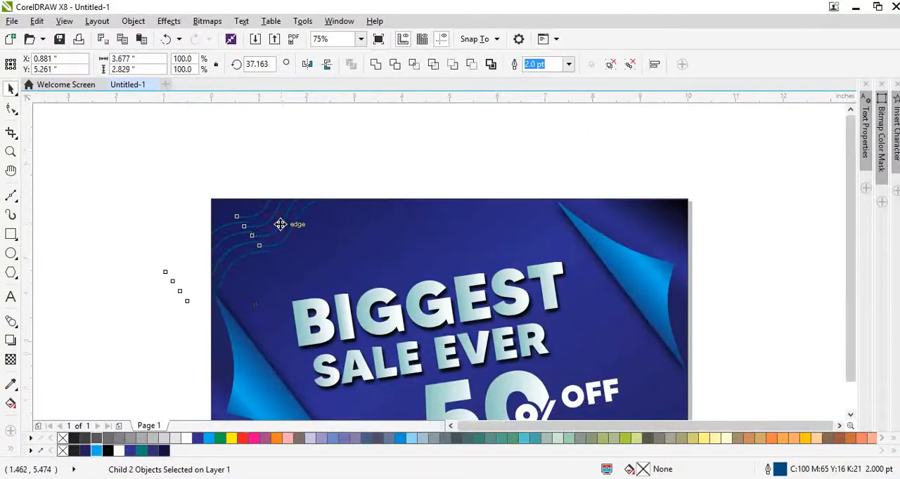
scroll(281, 225, down, 1)
drag(280, 223, 463, 309)
scroll(464, 343, up, 4)
click(660, 298)
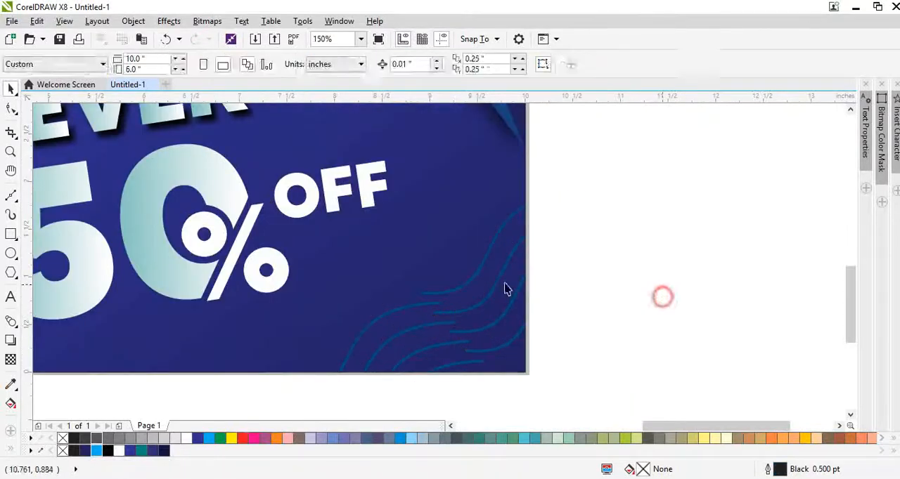
click(503, 291)
key(F4)
click(777, 299)
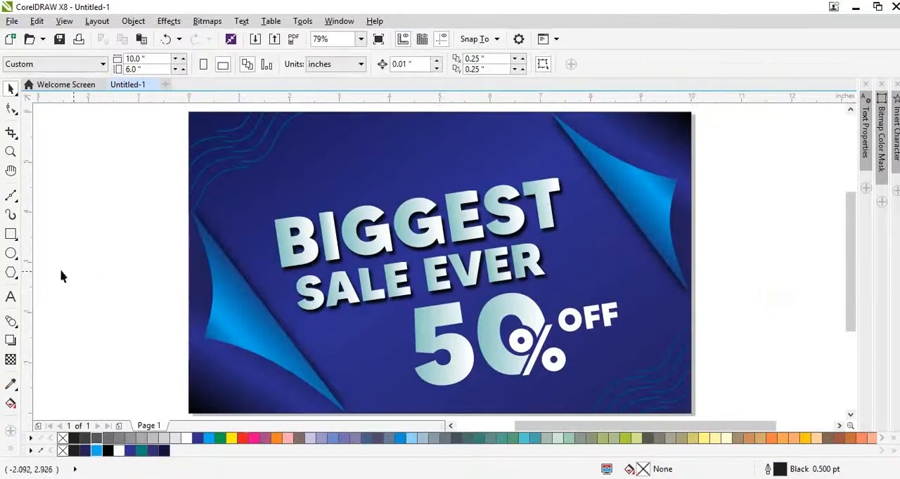
Draw a rectangular frame about 8.5 by 4.5 inches around the lettering and centre it on the background.
click(12, 234)
drag(255, 161, 681, 390)
key(space)
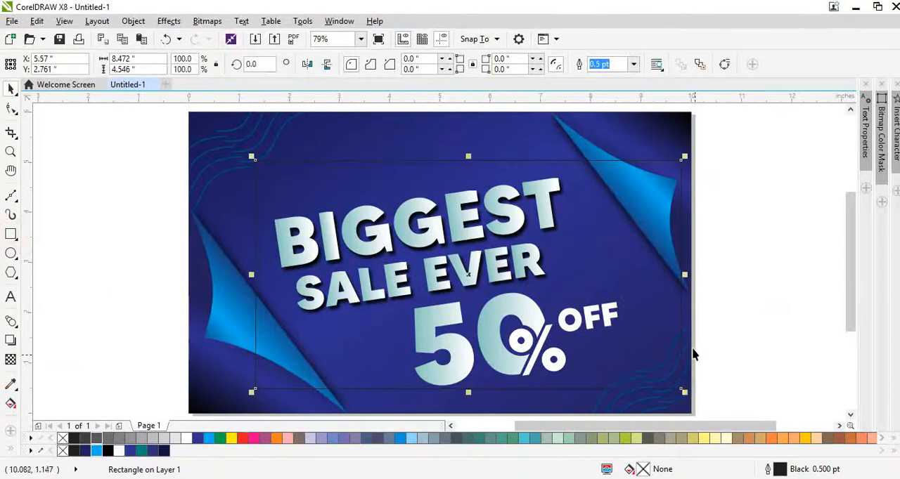
shift+click(689, 345)
key(c)
key(e)
click(714, 350)
click(624, 311)
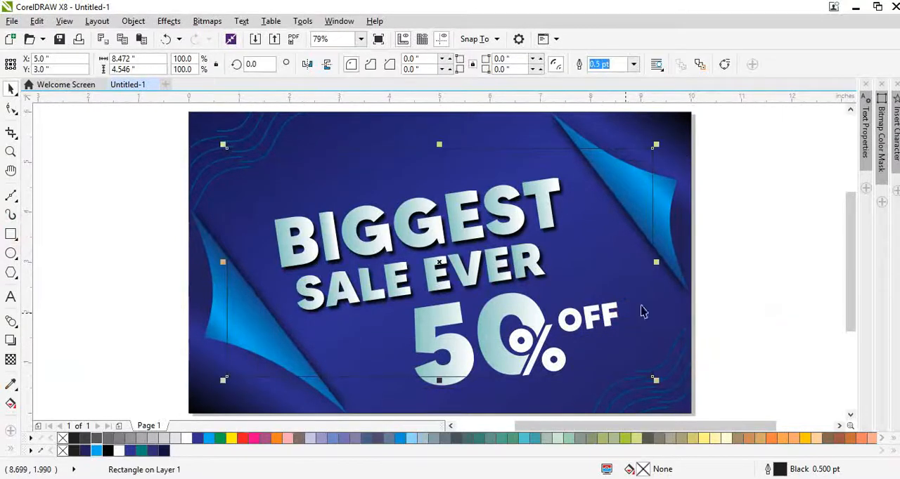
Set the frame's outline width to 2 pt.
key(F10)
key(space)
key(F12)
text(2)
key(Return)
Give the frame a dash-dot outline placed behind the fill, and colour the outline white.
key(F12)
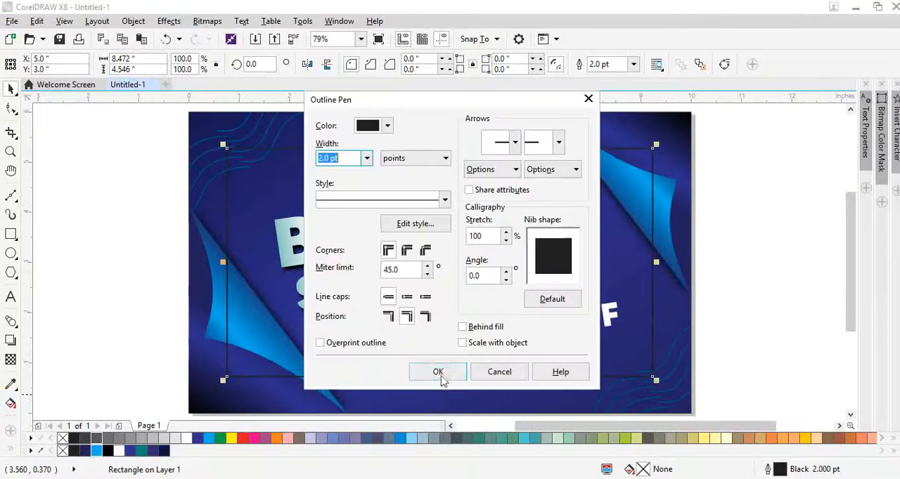
click(421, 200)
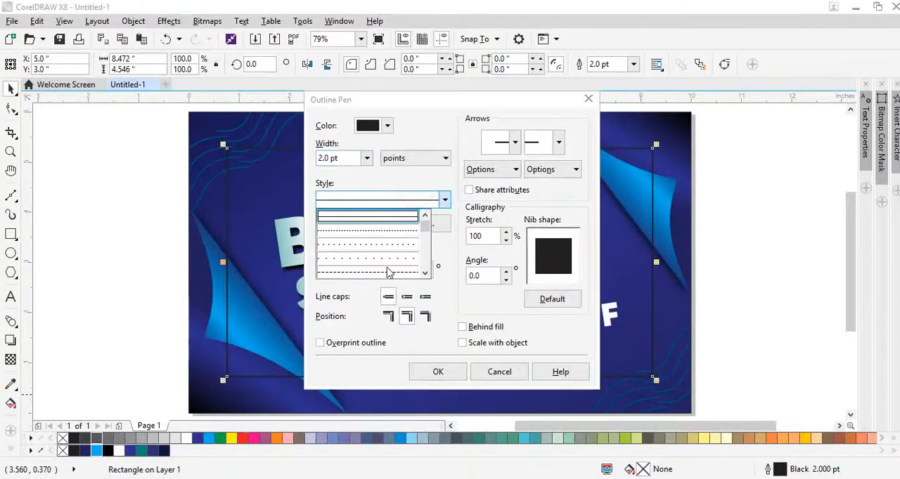
scroll(411, 253, down, 3)
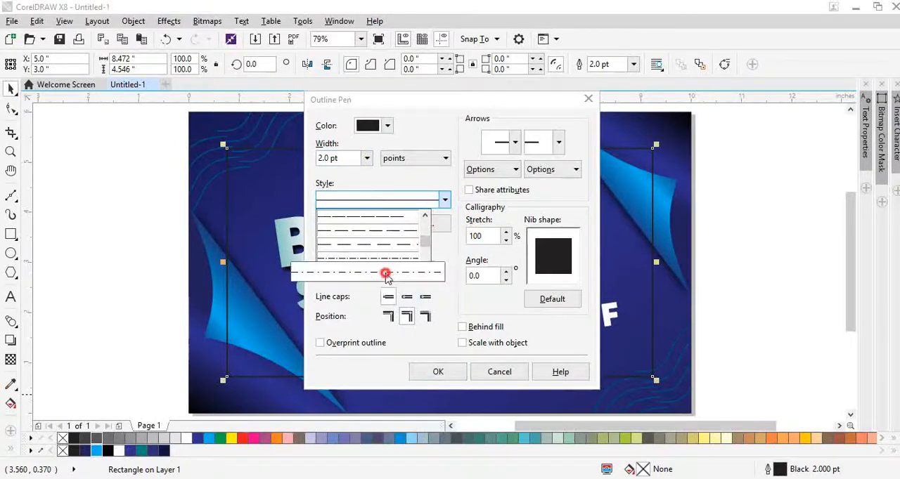
click(390, 273)
click(464, 328)
click(441, 373)
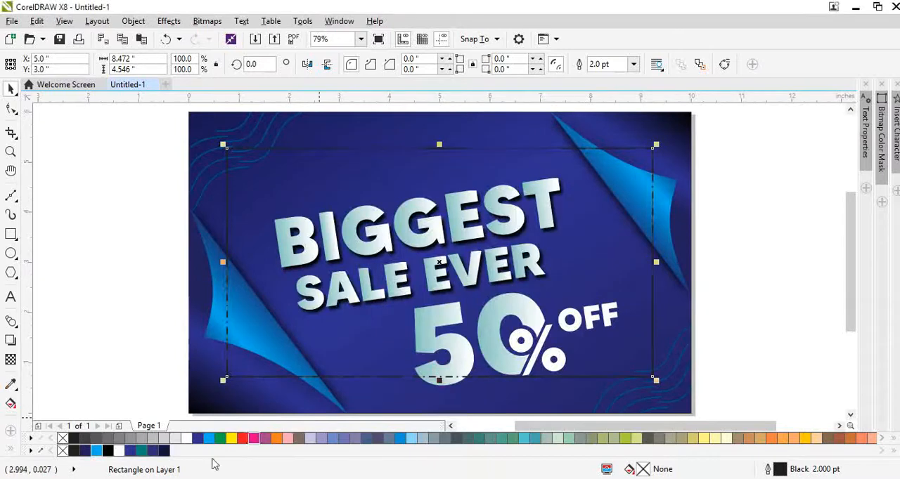
right_click(187, 439)
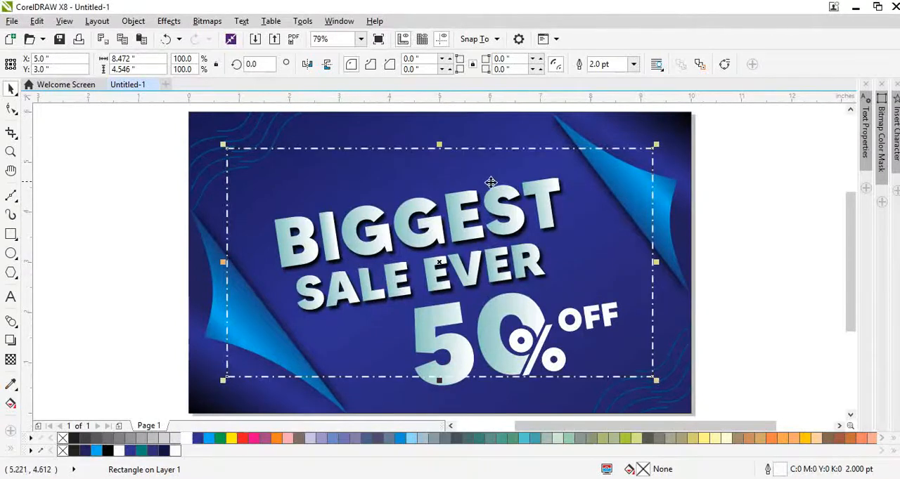
shift+click(684, 210)
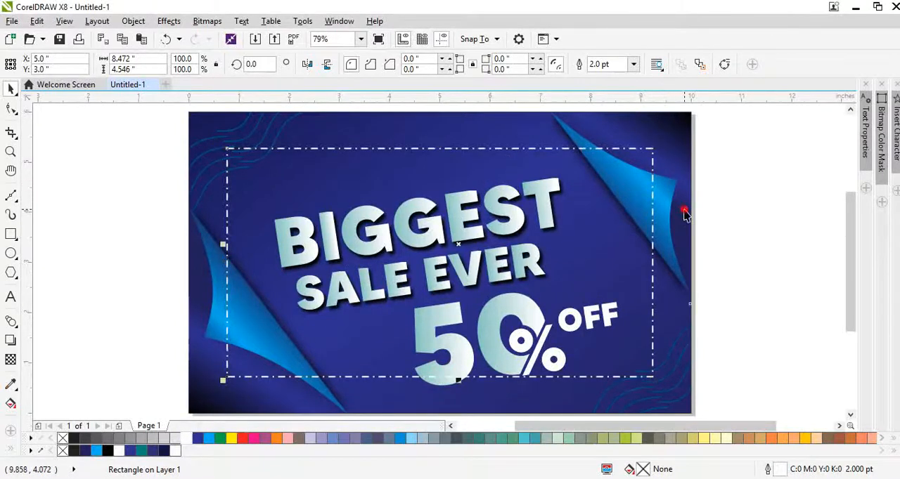
key(c)
key(e)
key(ctrl+z)
key(ctrl+z)
click(804, 326)
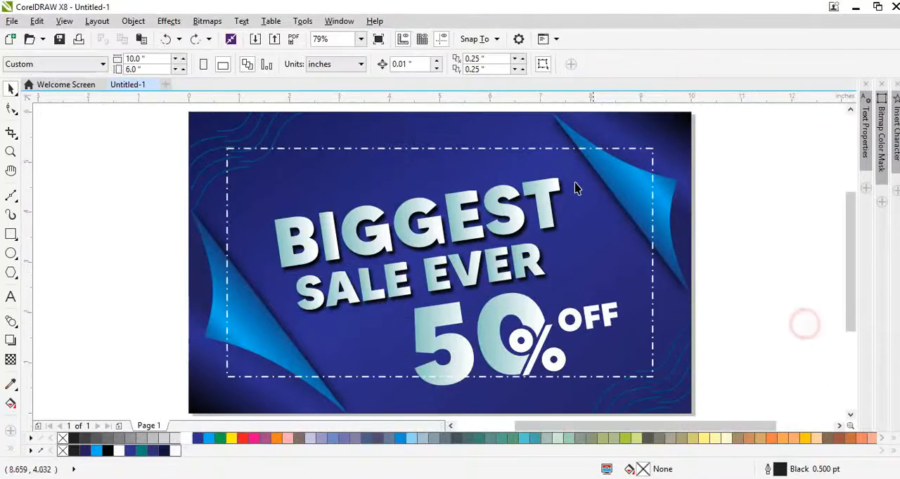
Place the dash-dot frame behind the two folded corners while keeping it in front of the background.
click(561, 163)
right_click(537, 149)
click(570, 124)
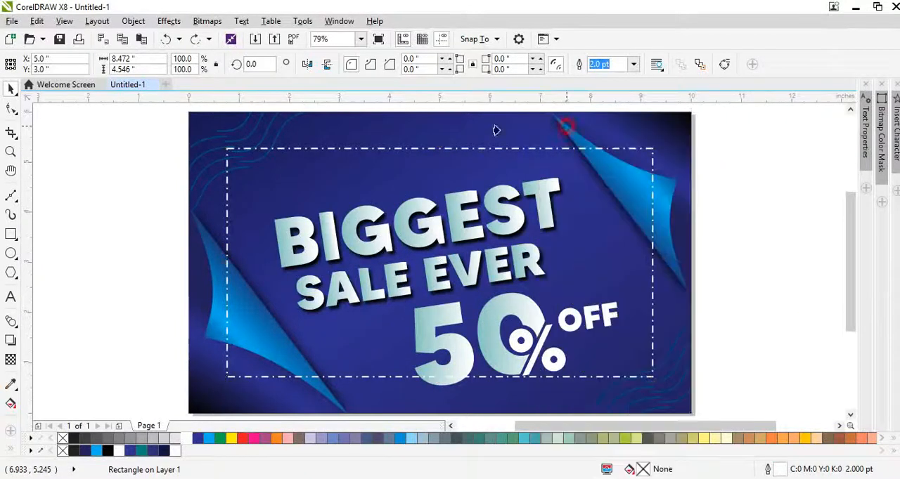
click(497, 131)
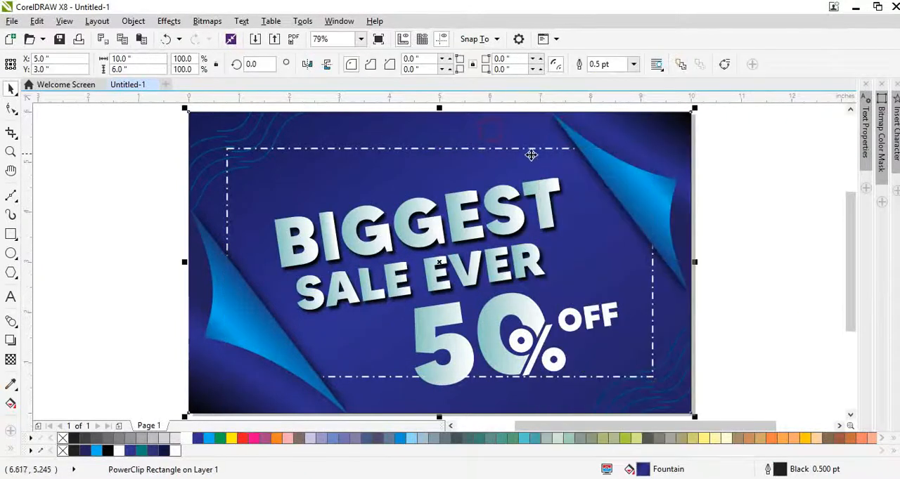
Select all the lettering and move it up and left inside the frame, to X 4.731, Y 2.929 inches.
click(505, 308)
drag(184, 182, 639, 419)
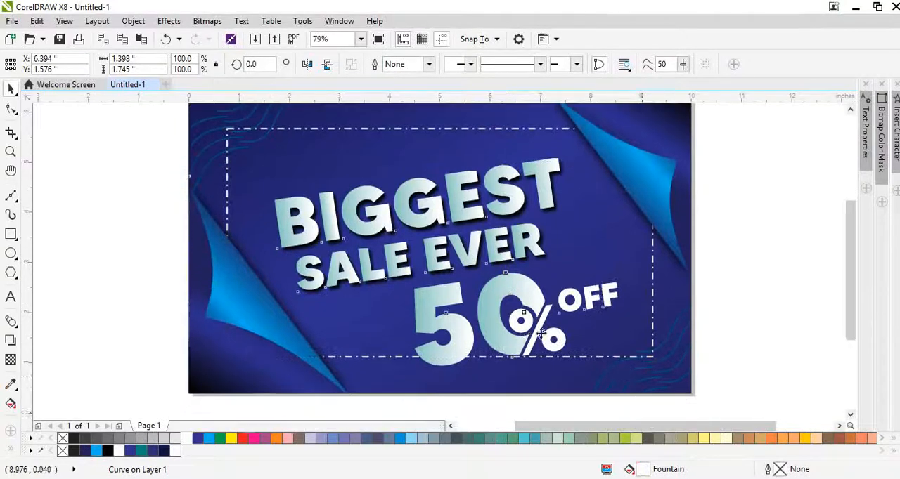
drag(719, 382, 257, 155)
drag(462, 248, 447, 235)
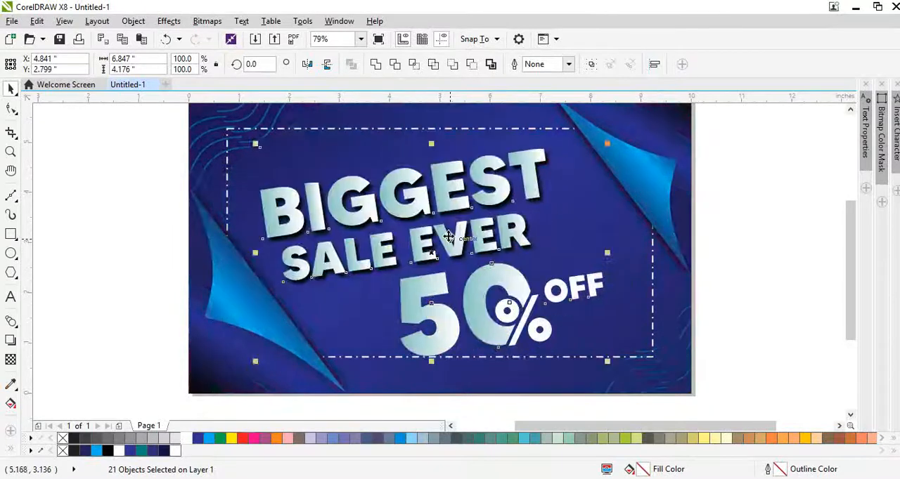
key(Up)
key(Up)
key(Up)
key(Up)
key(Up)
key(Up)
key(Up)
key(Up)
key(Up)
key(Up)
key(Up)
key(Up)
key(Left)
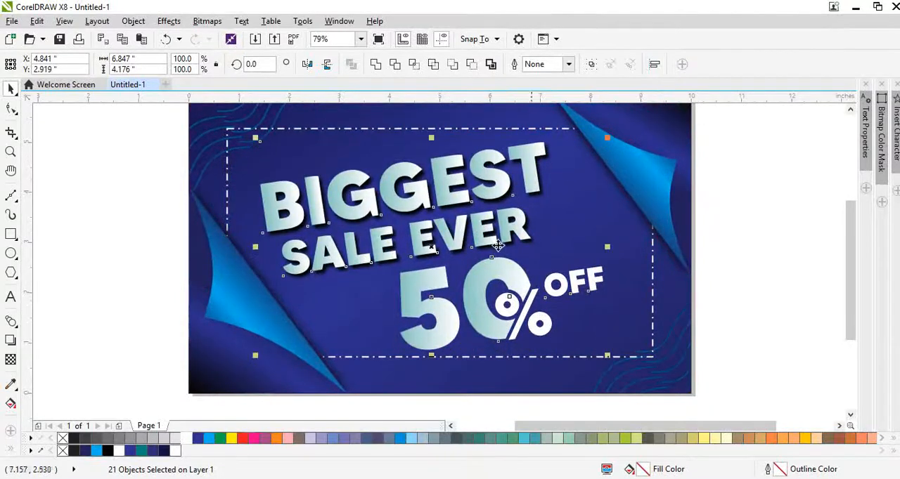
key(Up)
key(Left)
key(Left)
key(Left)
key(Left)
key(Left)
key(Left)
key(Left)
key(Left)
key(Left)
key(Left)
key(Left)
key(Left)
key(Left)
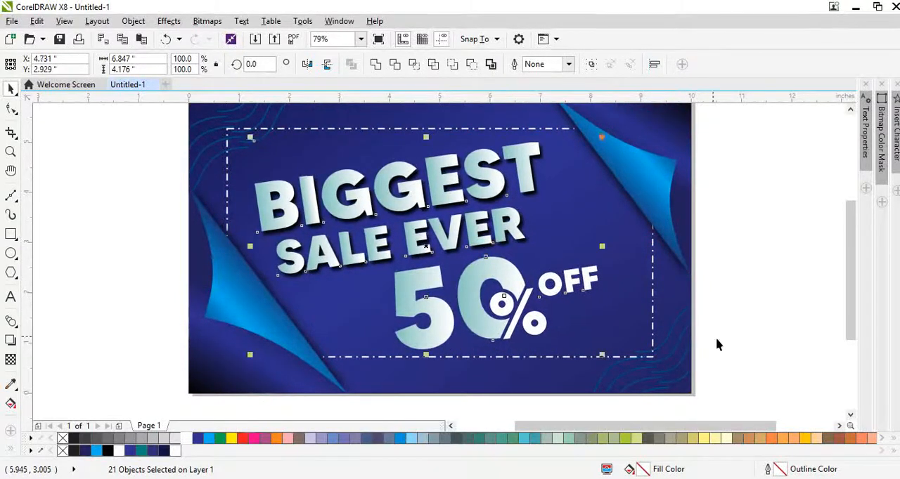
Select the BIGGEST SALE EVER 50% OFF lettering and scale it down slightly inside the frame.
drag(752, 367, 298, 215)
scroll(442, 259, down, 2)
drag(645, 334, 400, 256)
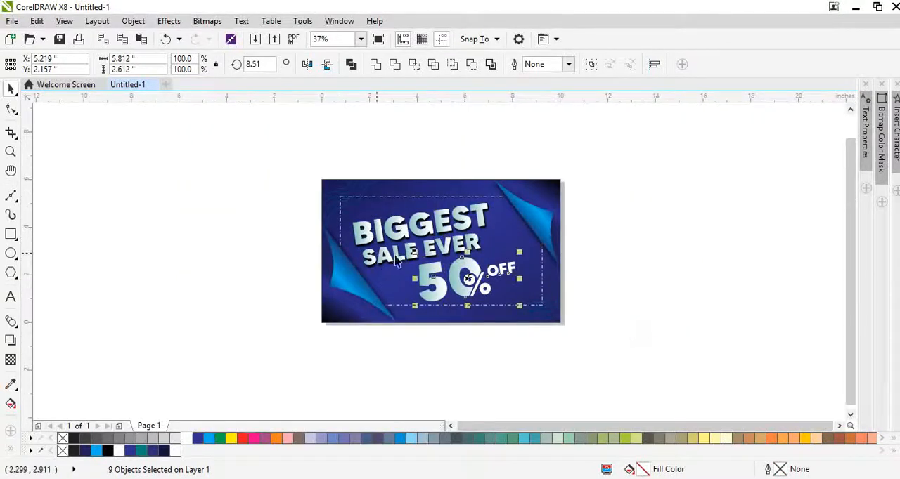
drag(343, 173, 508, 304)
scroll(520, 310, up, 2)
click(506, 374)
Move the 50% OFF lettering to the right below SALE EVER, to X 6.519, Y 1.976 inches.
drag(561, 357, 341, 204)
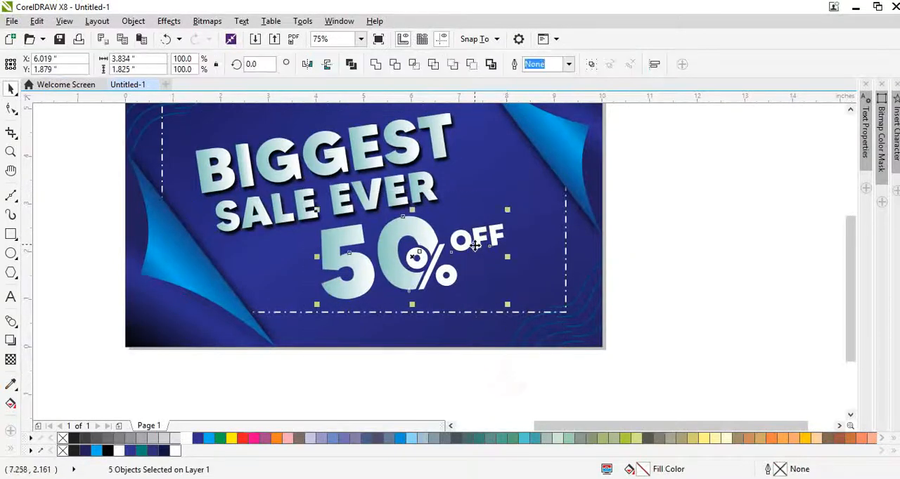
scroll(462, 241, up, 2)
drag(461, 241, 512, 241)
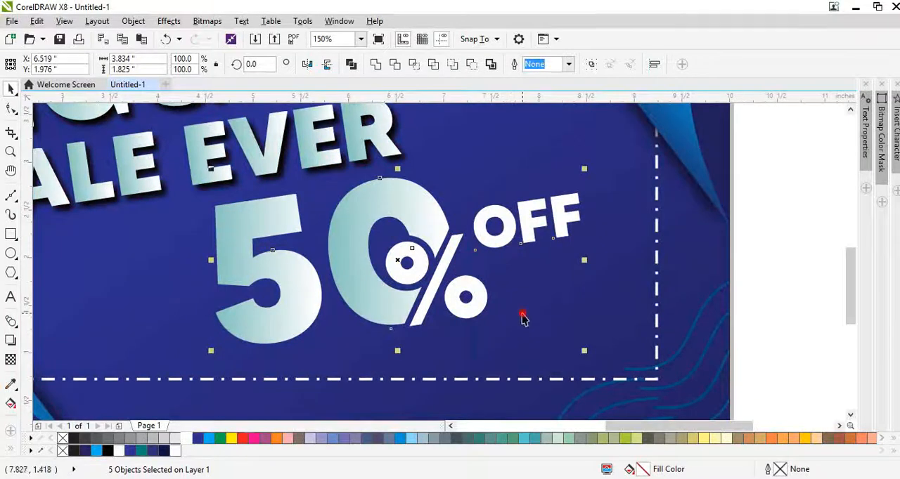
click(522, 314)
Copy only the fill of the 0 onto the OFF text.
click(493, 231)
click(496, 239)
click(496, 239)
click(496, 248)
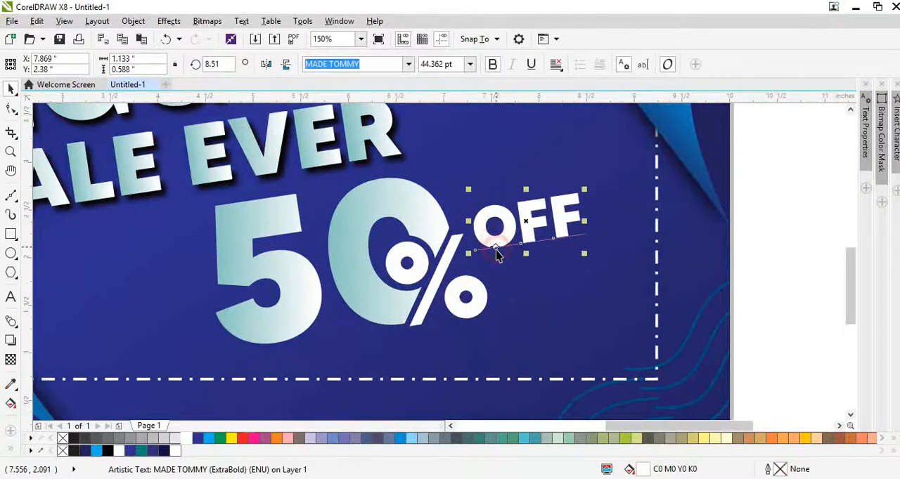
key(alt+e)
key(m)
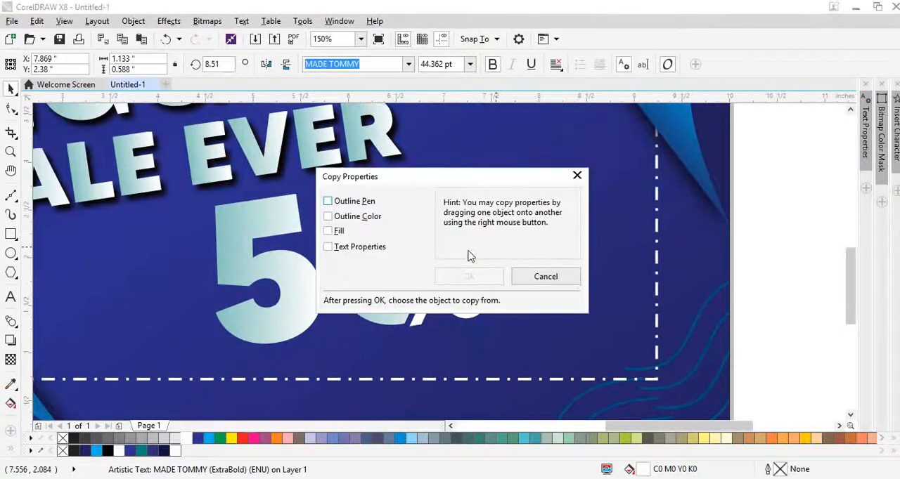
click(337, 232)
key(Return)
click(386, 210)
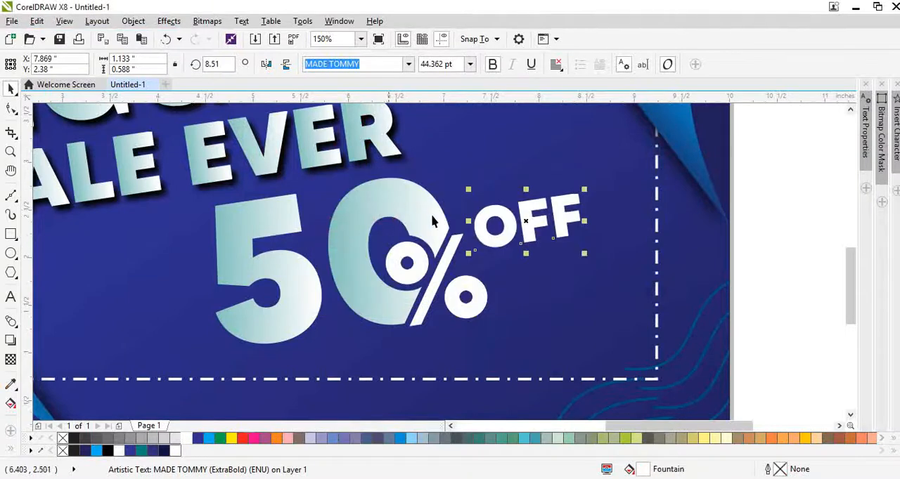
key(alt+e)
key(m)
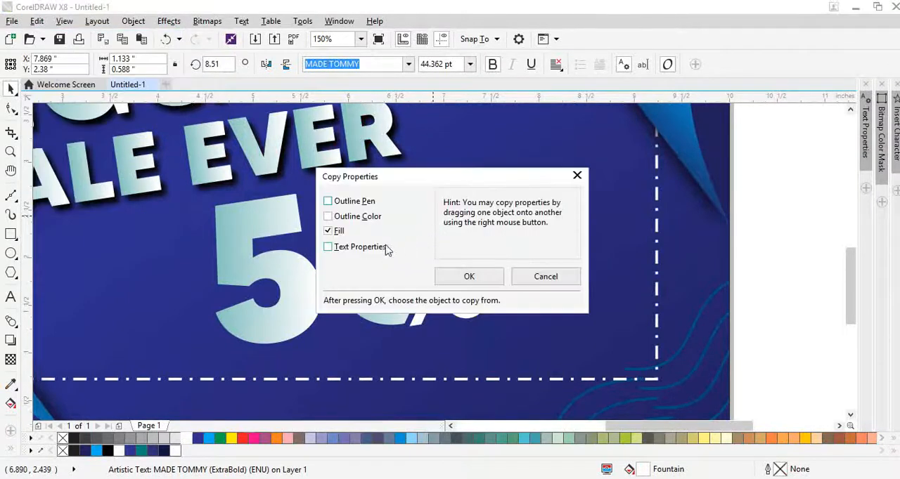
key(Return)
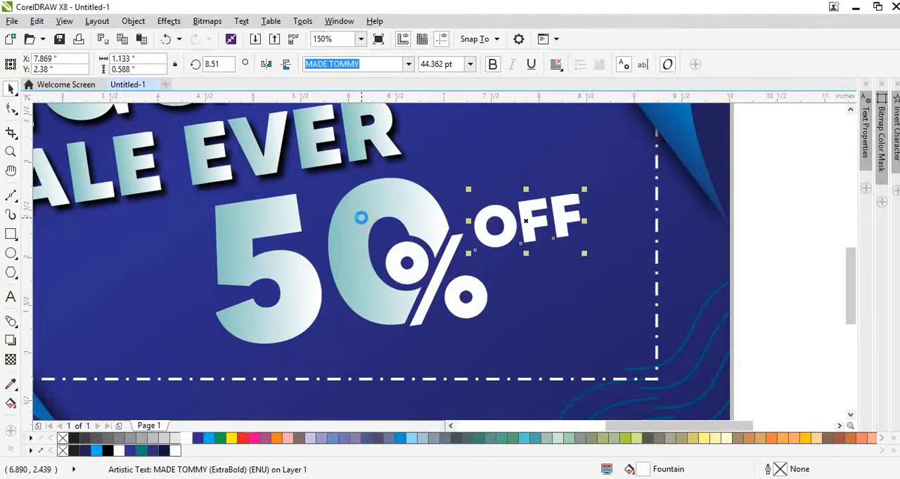
click(538, 232)
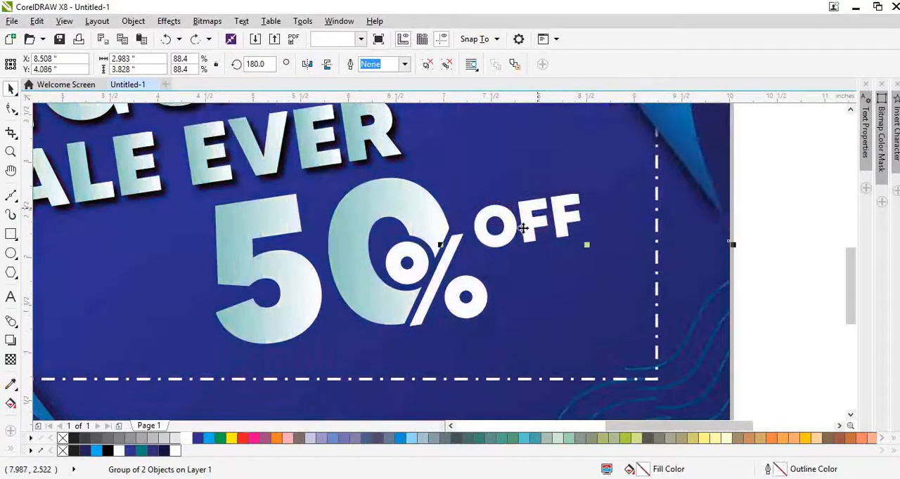
click(485, 175)
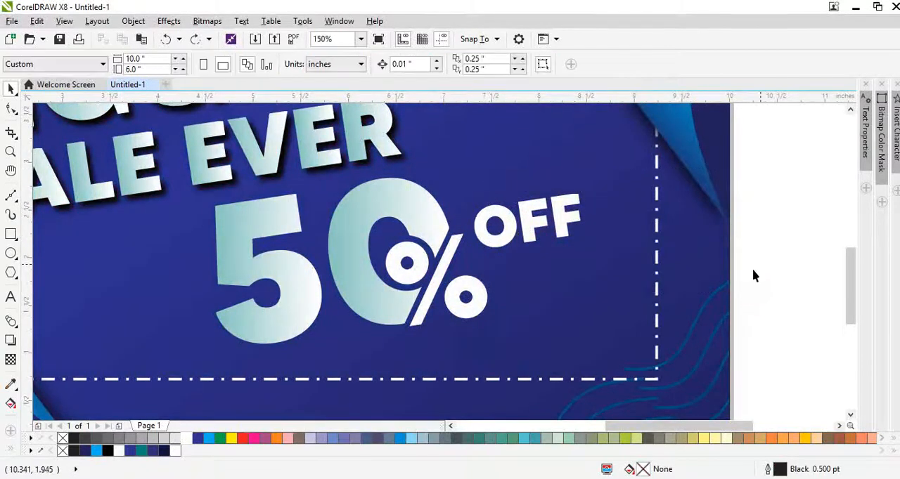
Copy the fill of the 0 onto the OFF text and scale OFF down slightly beside the percent sign.
drag(752, 284, 440, 152)
key(alt+e)
key(m)
key(Return)
click(254, 156)
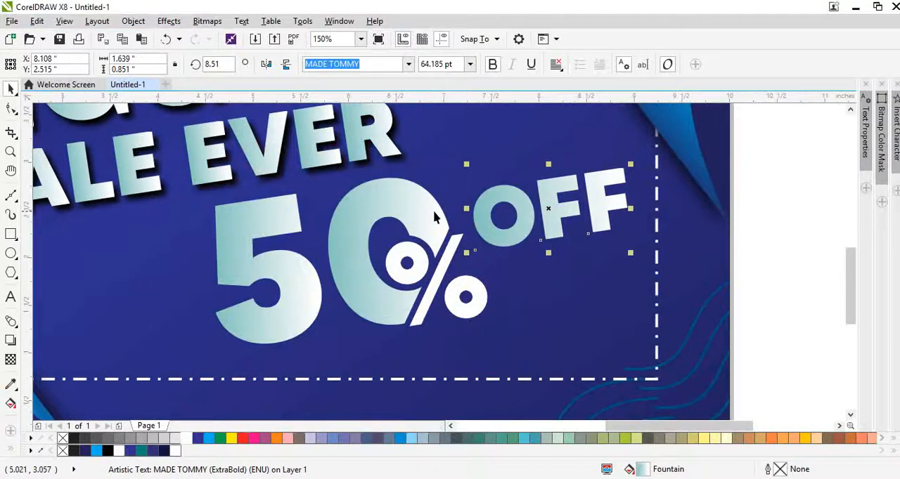
drag(632, 164, 617, 192)
click(710, 303)
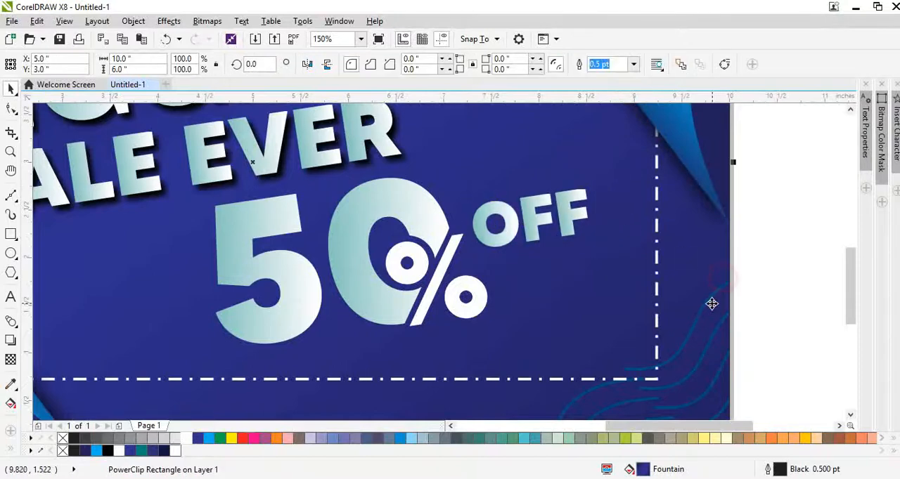
key(shift+F2)
click(762, 313)
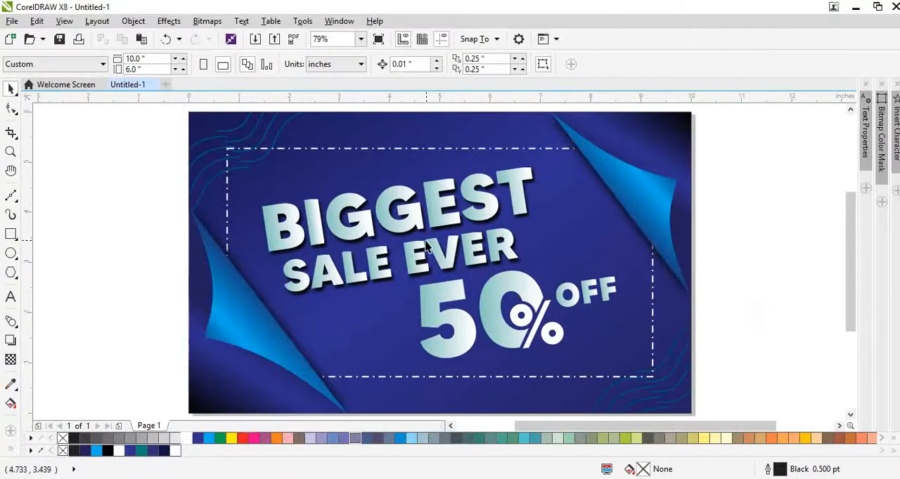
Draw a 0.2 by 0.2 inch square on the empty area beside the banner and rotate it 45 degrees.
scroll(232, 226, up, 2)
scroll(265, 239, down, 4)
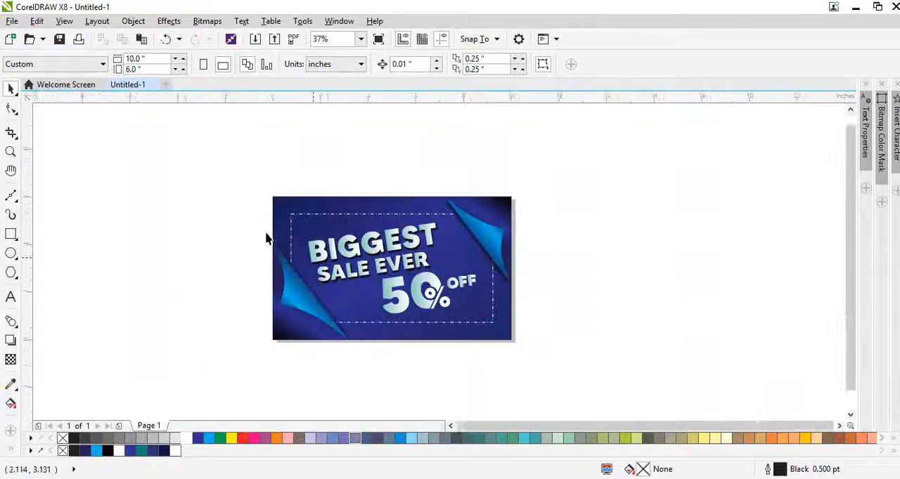
scroll(265, 239, up, 4)
click(11, 234)
drag(86, 224, 114, 249)
click(151, 62)
text(.2)
key(Tab)
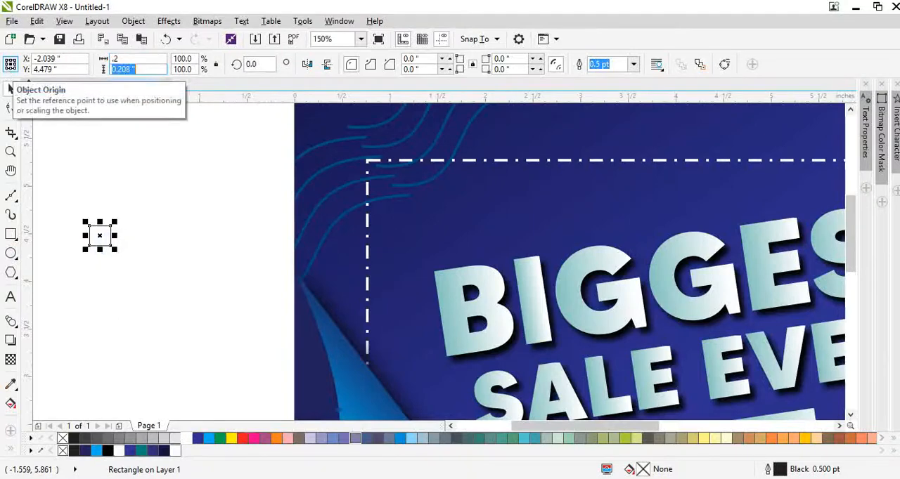
text(.2)
key(Return)
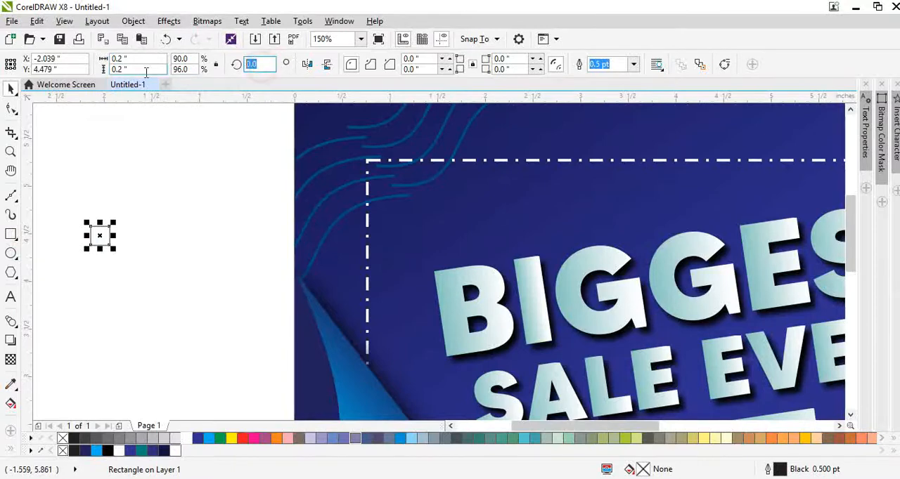
text(45)
key(Return)
Duplicate the diamond horizontally and repeat the copy to build an evenly spaced row of 11 diamonds.
scroll(100, 248, up, 2)
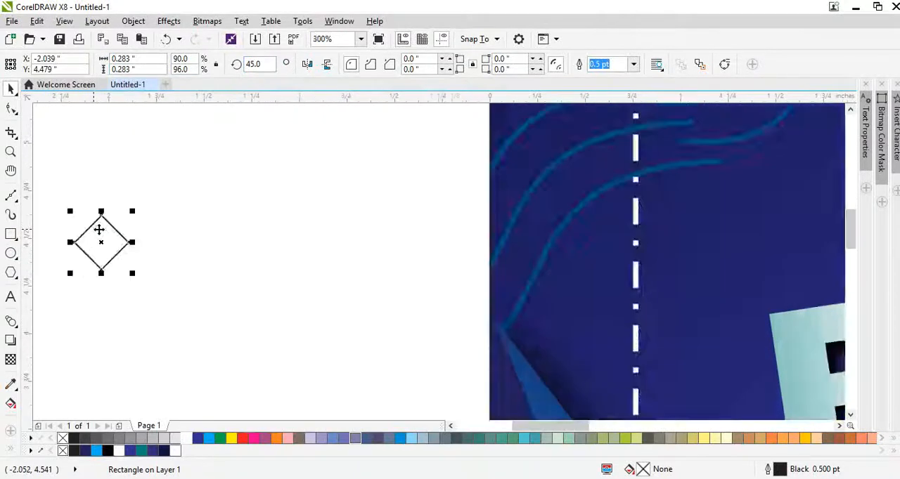
drag(103, 231, 241, 281)
key(ctrl+r)
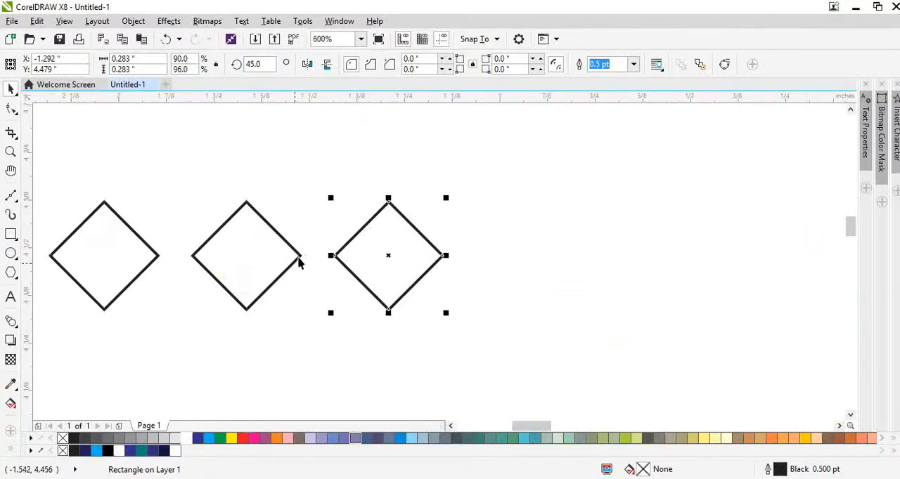
key(ctrl+r)
key(ctrl+r)
scroll(314, 250, down, 2)
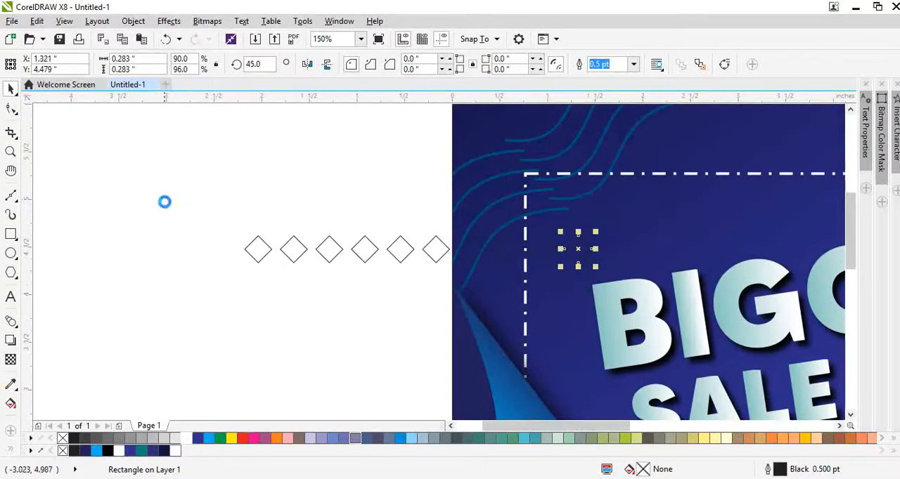
Move the whole row of 11 diamonds left off the banner and group it.
drag(162, 201, 632, 281)
drag(612, 251, 393, 291)
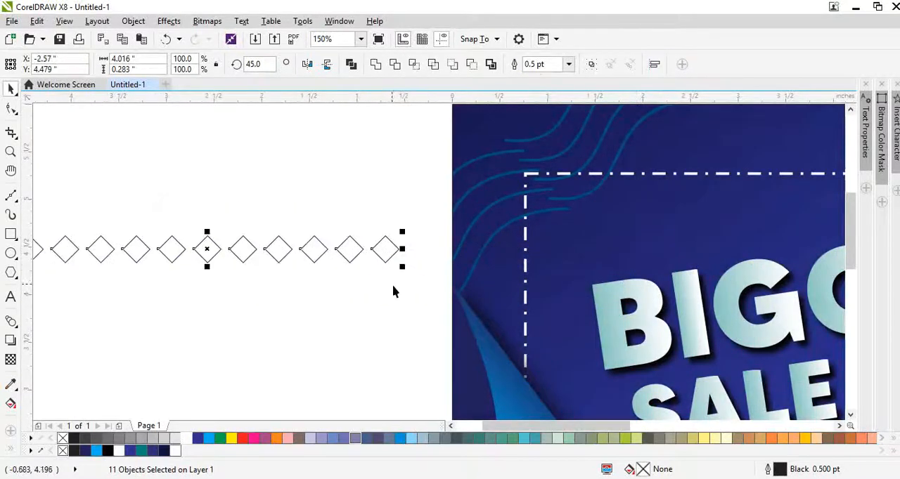
key(ctrl+g)
Place a staggered copy of the diamond row below the first, and repeat the pair downward to make eight rows.
scroll(295, 260, up, 2)
drag(253, 243, 323, 338)
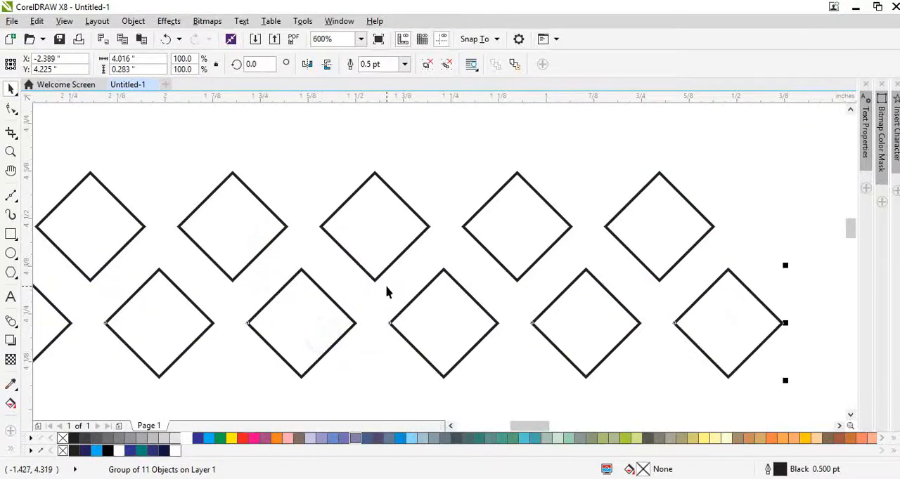
scroll(390, 294, down, 3)
drag(173, 225, 454, 332)
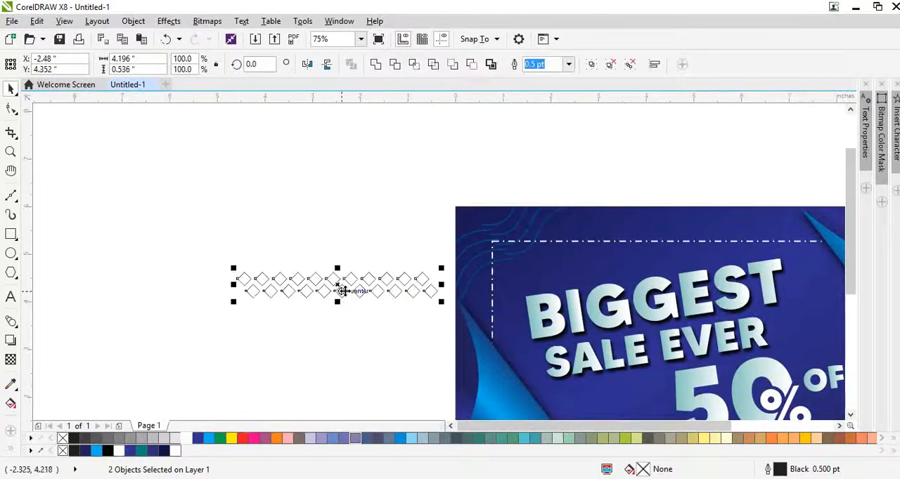
scroll(343, 291, up, 2)
drag(345, 291, 337, 387)
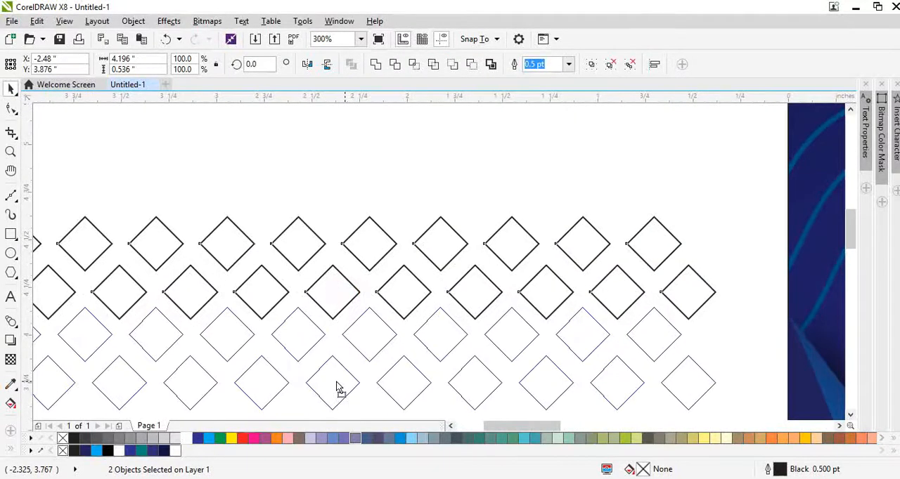
drag(336, 383, 337, 382)
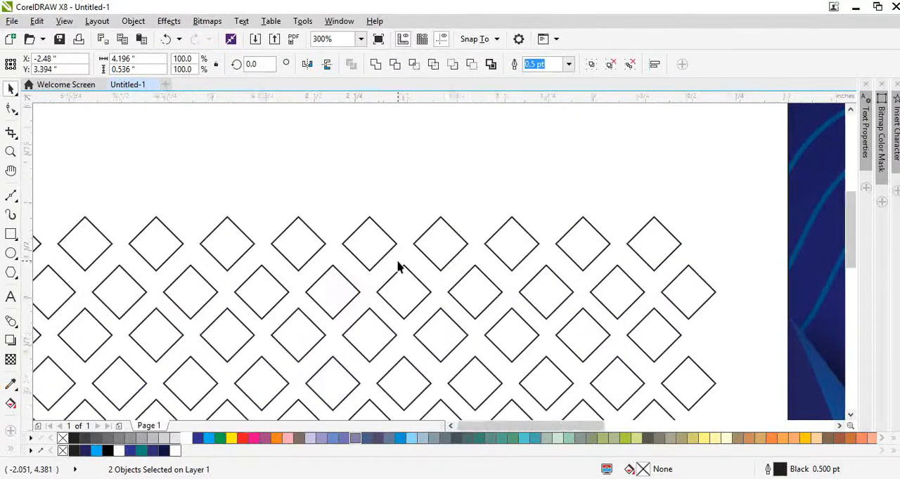
Group the eight diamond rows and set their outline to teal C90 M26 Y57 K7.
scroll(398, 267, down, 5)
drag(278, 235, 434, 344)
scroll(415, 287, up, 3)
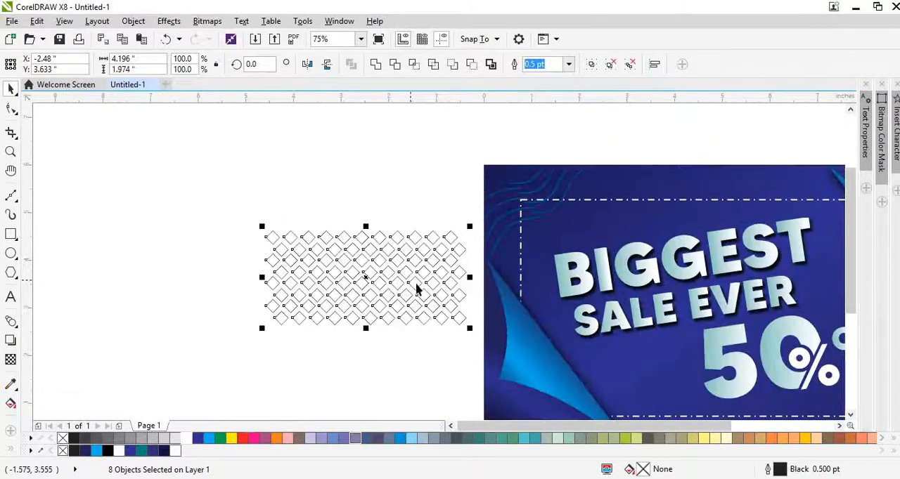
key(ctrl+g)
scroll(446, 291, up, 3)
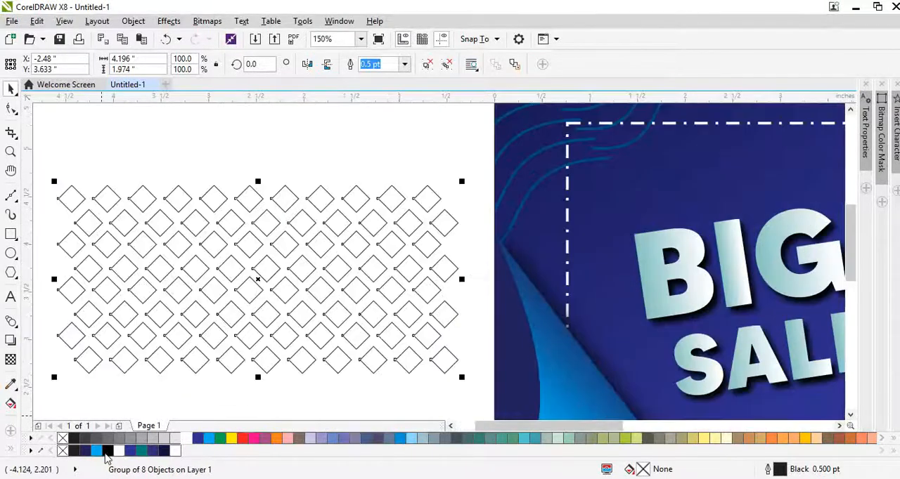
right_click(150, 455)
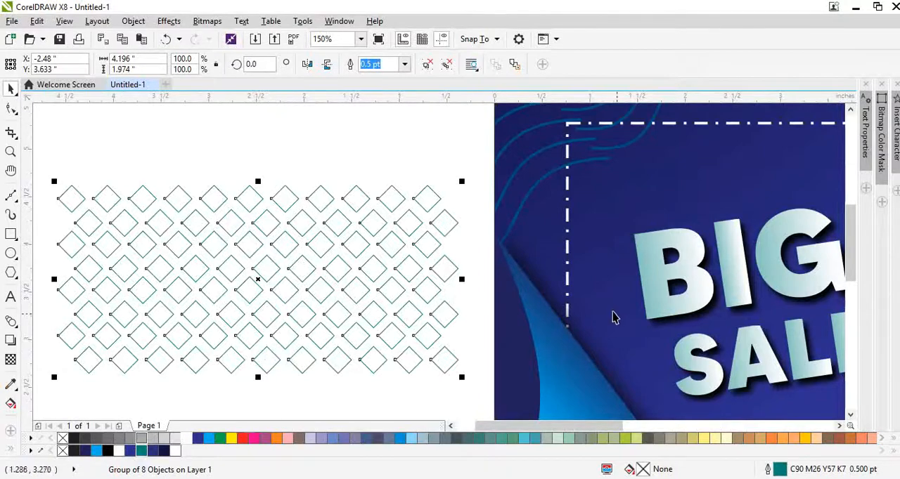
Sample the dark blue background near the word BIGGEST and apply it to the outline of a diamond at the pattern's edge.
click(9, 384)
click(593, 321)
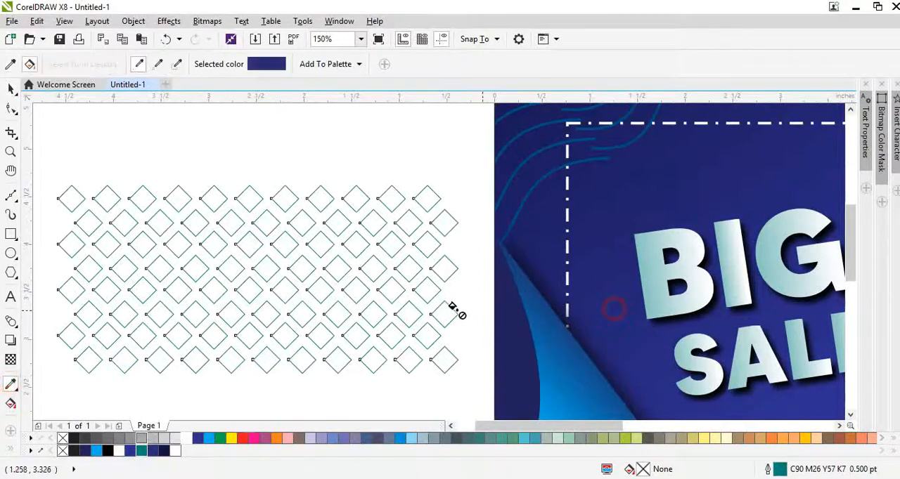
scroll(454, 311, up, 9)
click(405, 290)
key(space)
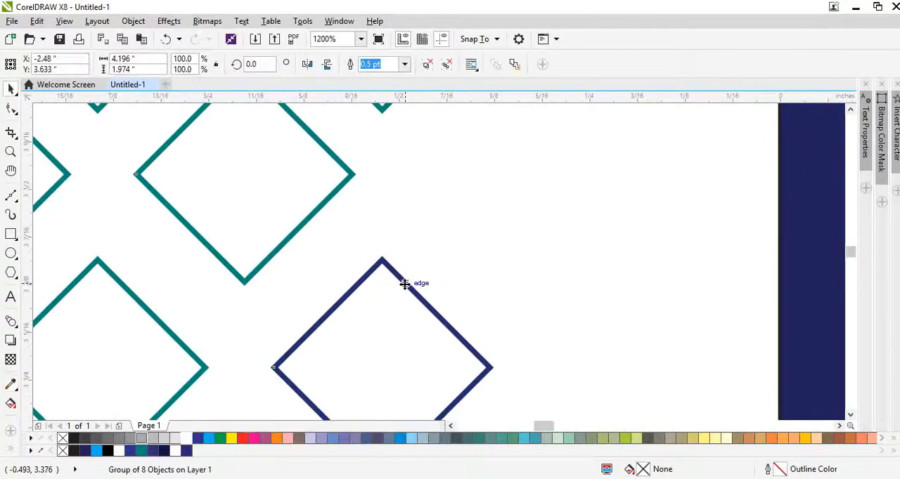
Move the diamond pattern onto the banner's upper area at X 2.961, Y 5.297 inches and set its outline to C100 M72 Y8 K13.
scroll(403, 284, down, 5)
scroll(403, 284, down, 4)
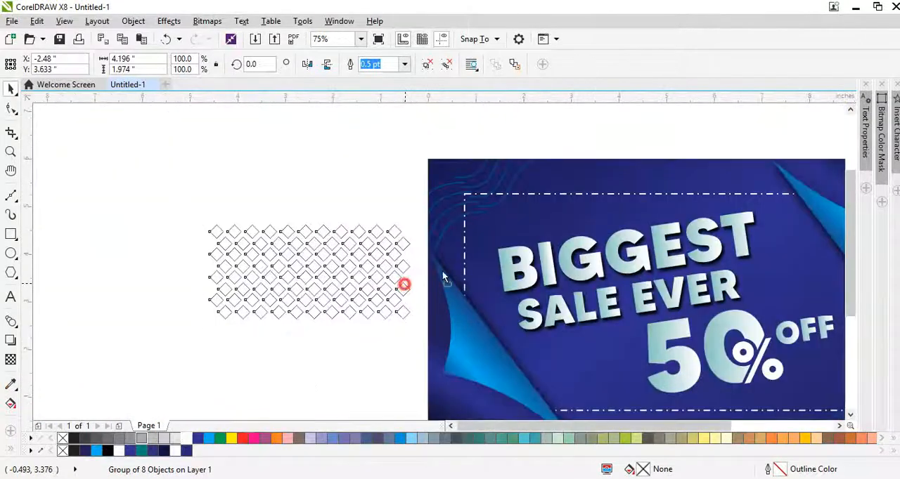
drag(404, 281, 628, 177)
scroll(627, 177, up, 4)
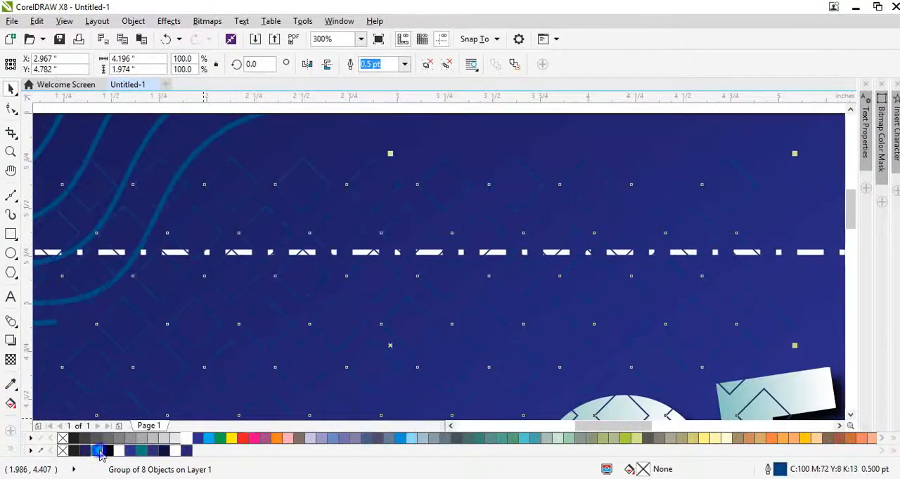
scroll(406, 215, down, 2)
drag(406, 213, 406, 167)
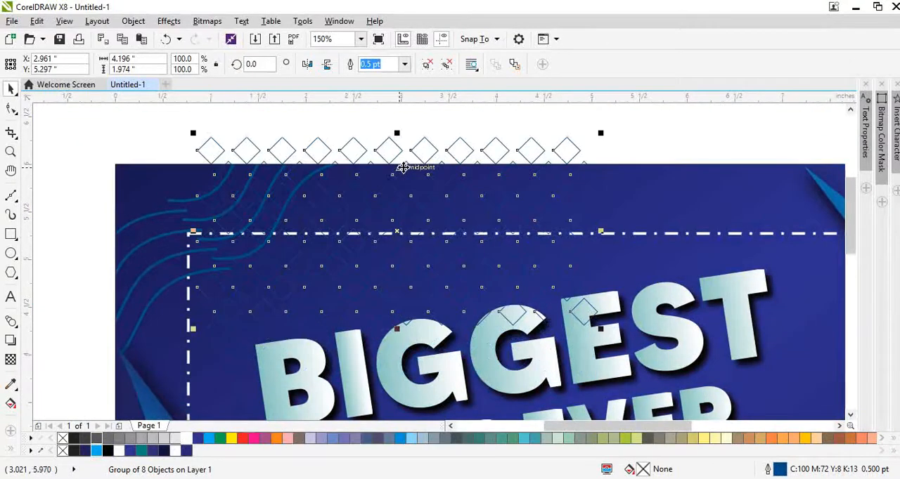
PowerClip the diamond pattern inside the banner's background rectangle.
right_click(406, 166)
click(422, 138)
click(528, 195)
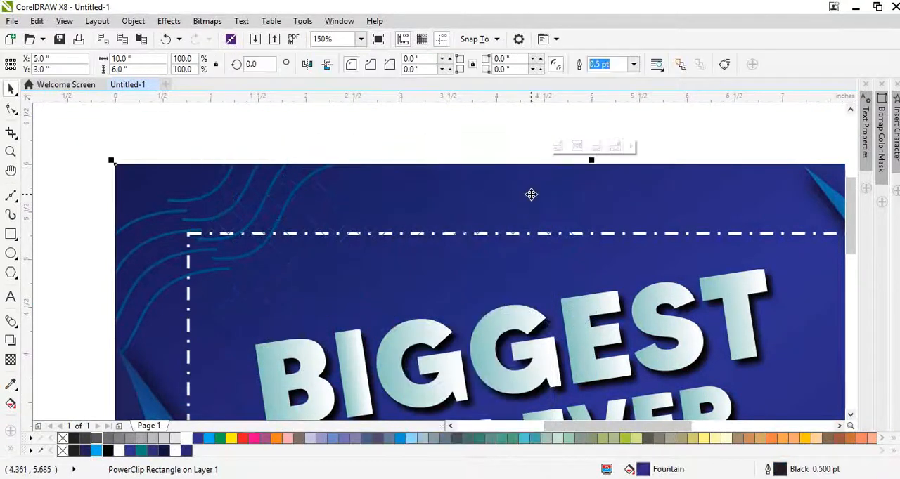
Rotate the clipped diamond pattern to 22.46 degrees and move it over the banner's upper-left corner, to X 1.368, Y 5.47 inches.
drag(529, 195, 455, 219)
click(457, 222)
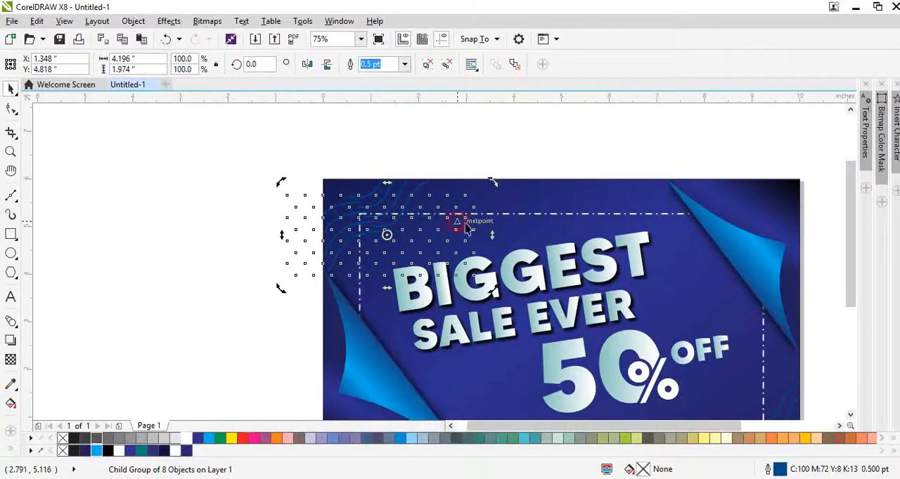
drag(496, 185, 464, 152)
click(455, 235)
drag(460, 239, 541, 129)
scroll(443, 201, down, 1)
scroll(442, 201, down, 1)
scroll(473, 265, up, 2)
scroll(375, 213, up, 2)
scroll(376, 213, down, 3)
click(578, 198)
key(F4)
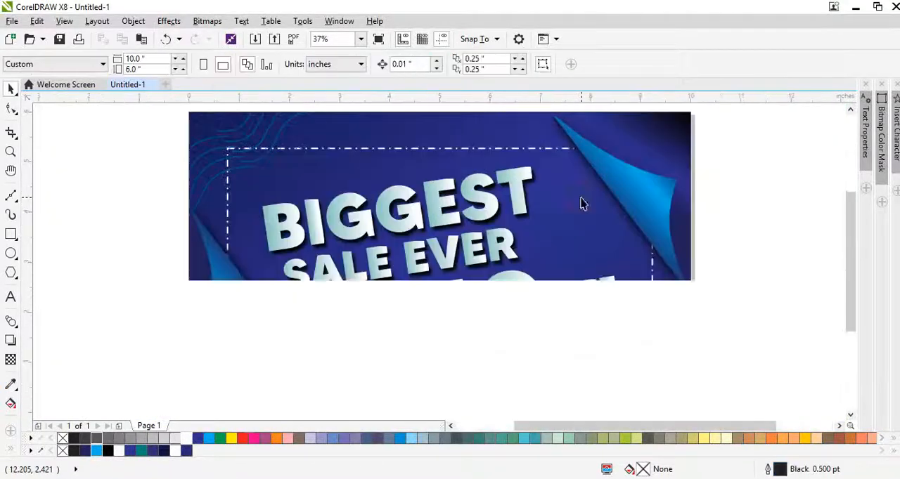
click(764, 275)
Try tinting the background rectangle's gradient fill with bright blue.
click(555, 232)
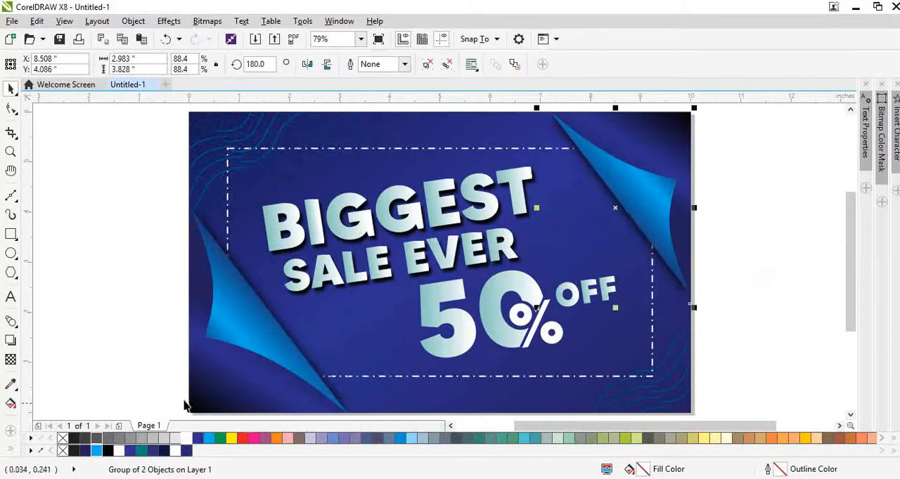
click(206, 413)
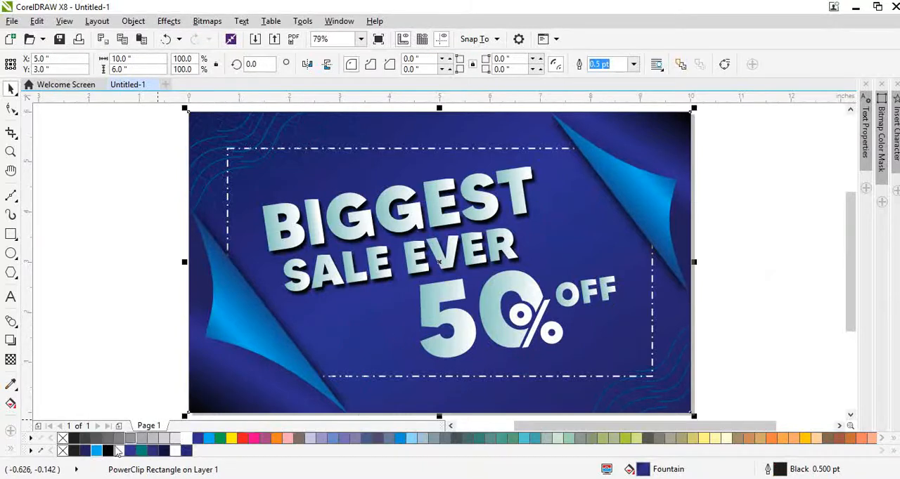
click(94, 451)
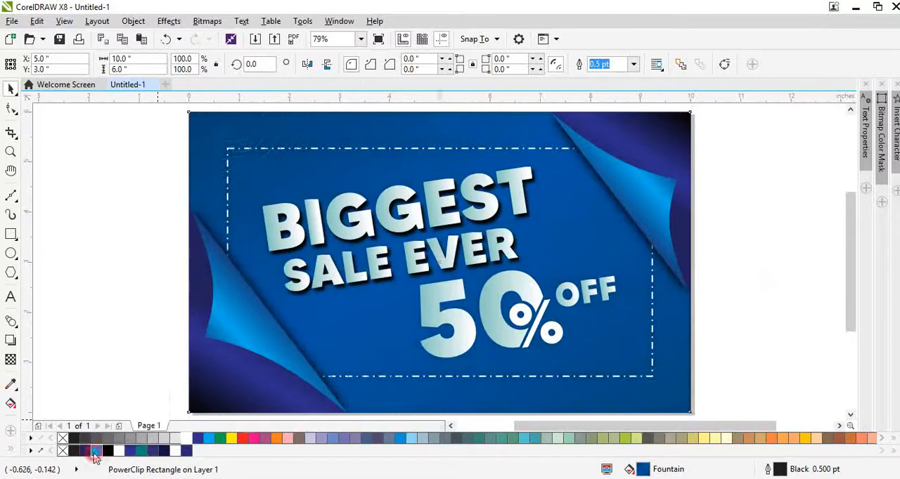
key(ctrl+z)
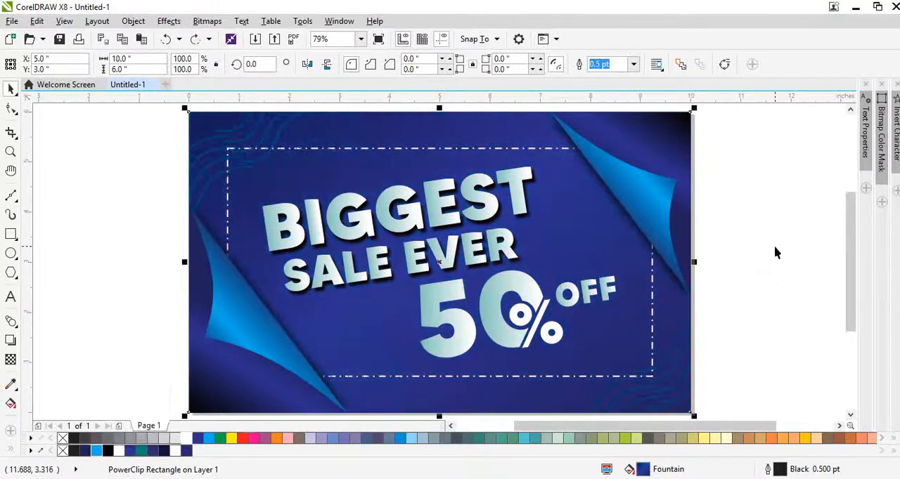
click(743, 257)
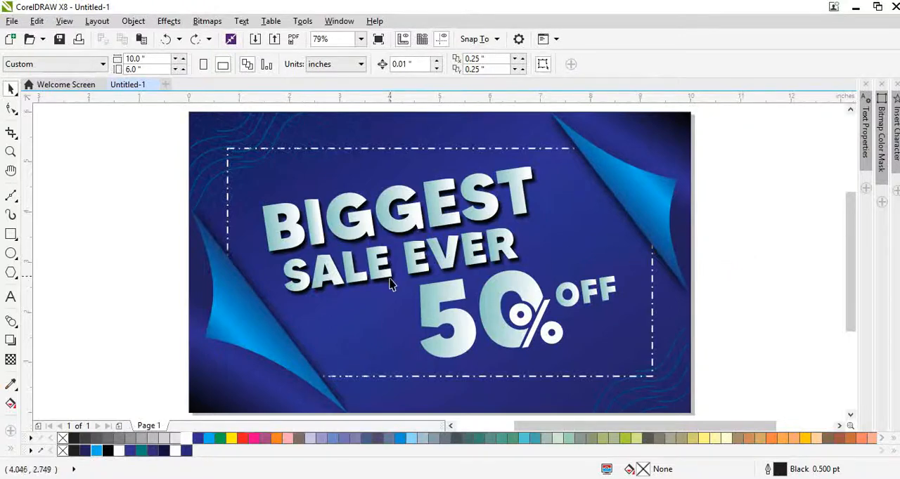
Place a copy of the diamond pattern over the banner's lower-left folded corner at X 0.926, Y 1.199 inches, scaled to 56.9%.
ctrl+click(321, 163)
ctrl+click(335, 139)
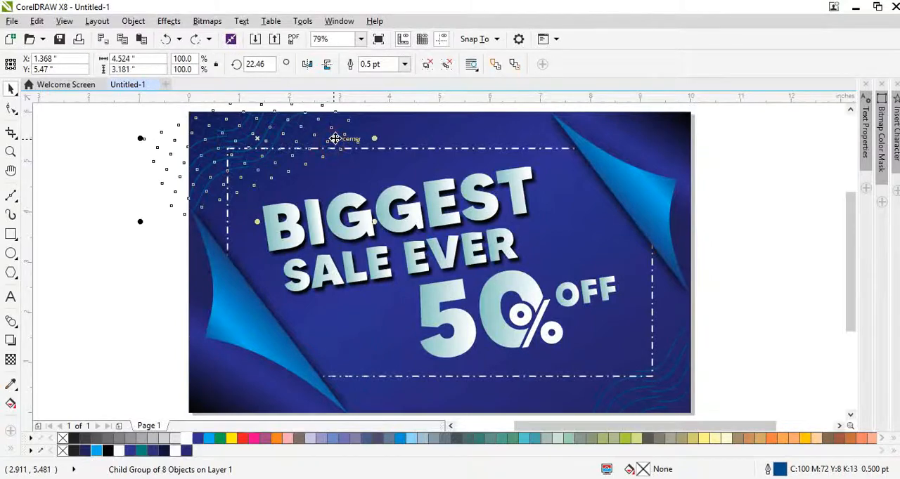
drag(335, 139, 273, 337)
scroll(285, 357, up, 1)
scroll(280, 341, down, 1)
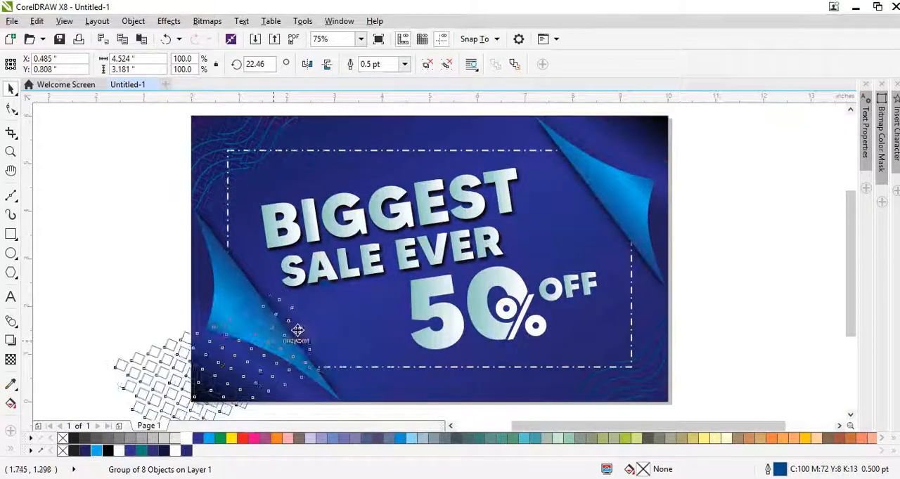
drag(326, 284, 290, 338)
scroll(236, 351, up, 1)
drag(237, 350, 280, 312)
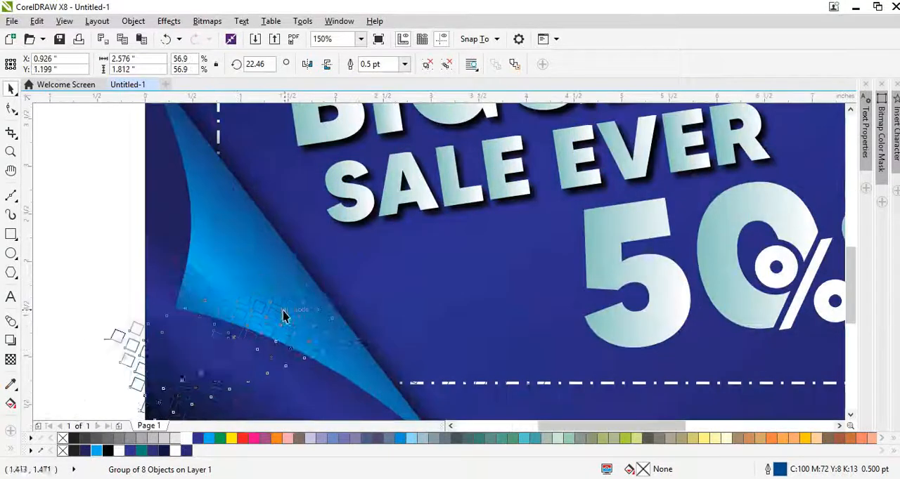
Try to PowerClip the diamond pattern copy inside the banner's lower-left folded corner.
click(283, 310)
right_click(284, 315)
right_click(258, 290)
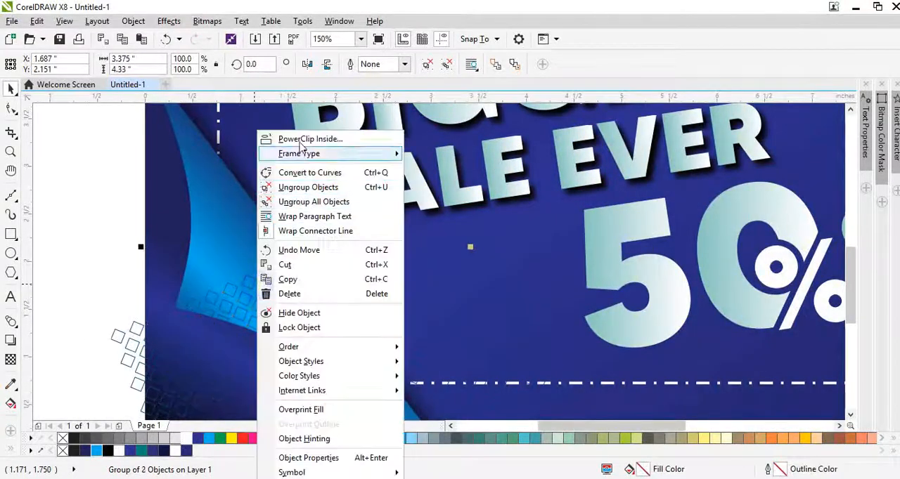
click(299, 138)
click(208, 241)
click(494, 288)
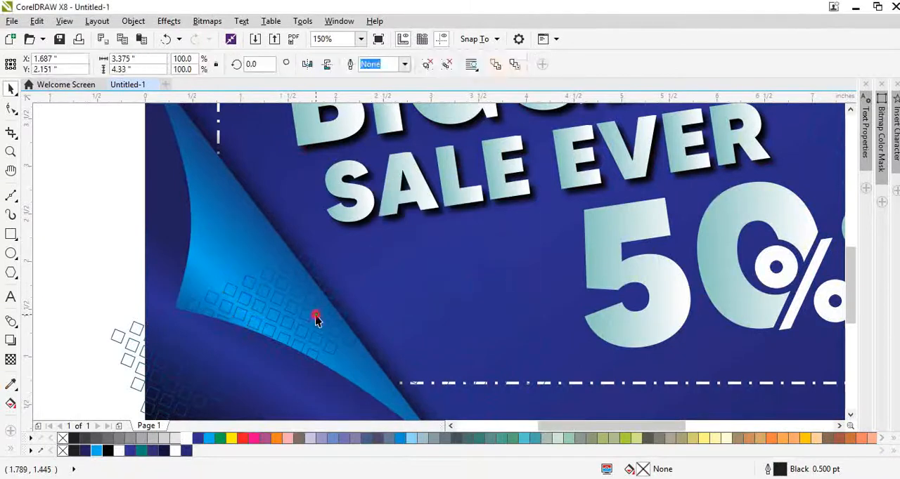
Delete the diamond pattern copy from the banner's lower-left folded corner.
scroll(315, 317, down, 1)
click(294, 324)
key(Delete)
click(440, 377)
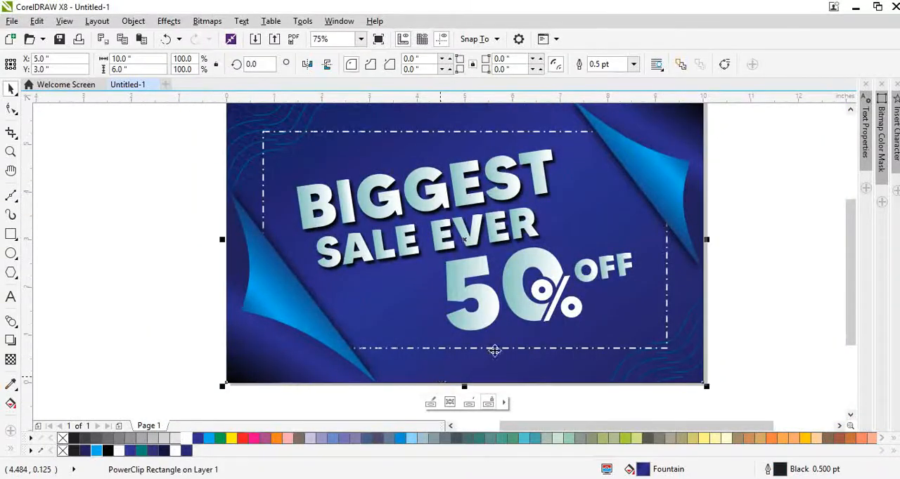
scroll(649, 308, up, 1)
click(751, 310)
Fill the digit 5 of the 50% lettering with solid white.
click(462, 330)
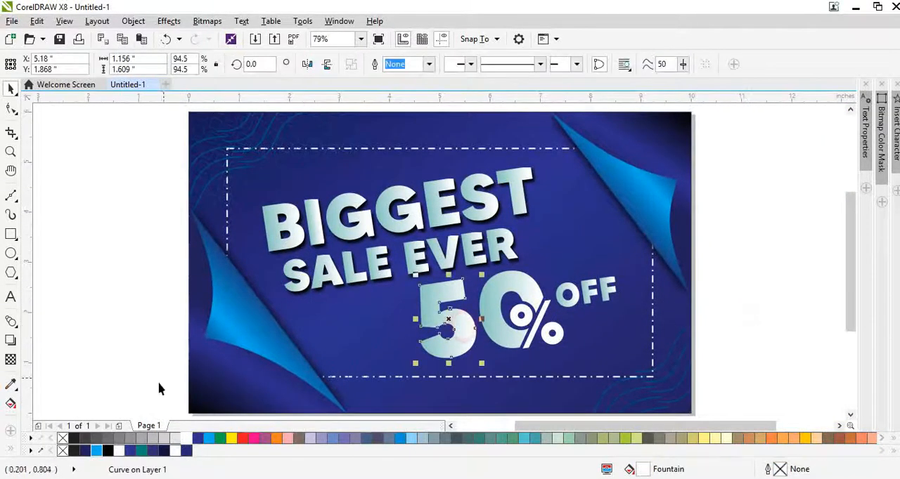
click(125, 448)
click(516, 386)
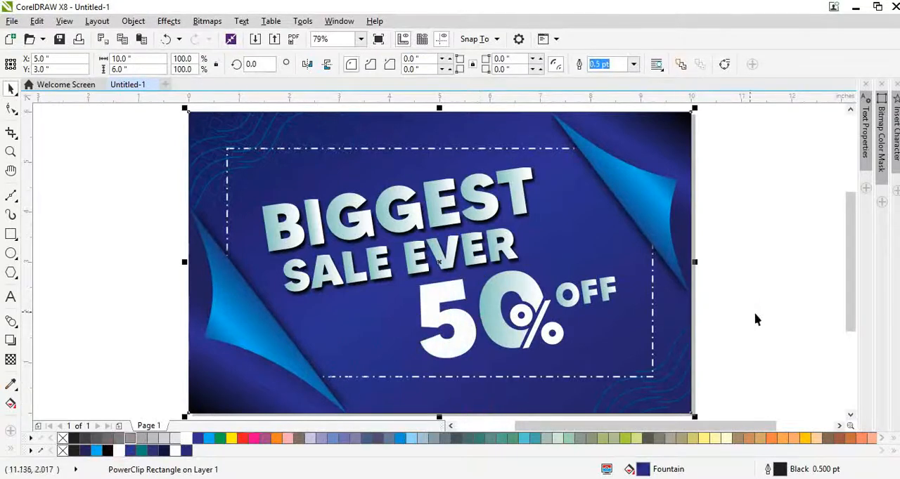